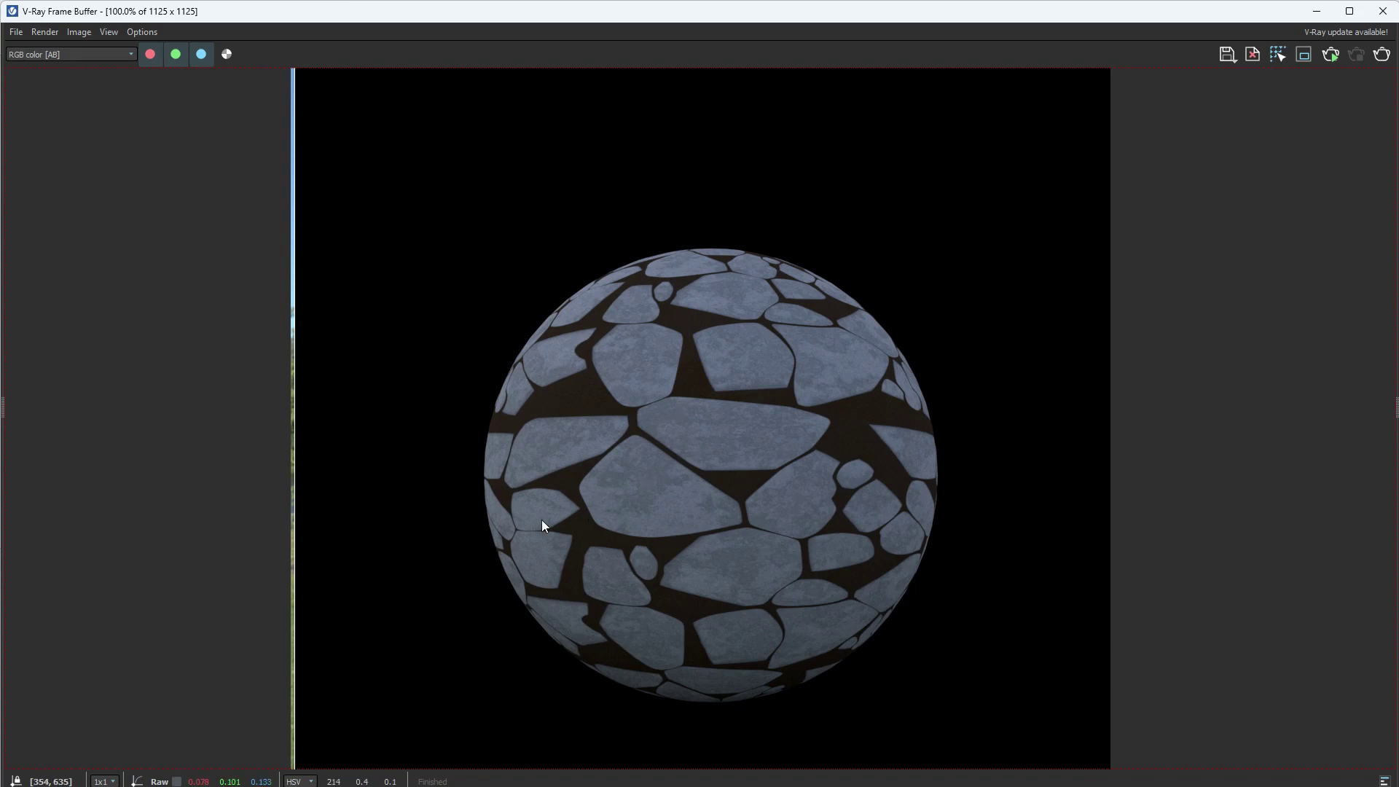
Step: Drag the A/B divider to compare the HDRI-background rock render with the black-background version
mouse_move(289, 556)
left_mouse_down()
mouse_move(531, 603)
mouse_move(743, 596)
mouse_move(701, 591)
left_mouse_up()
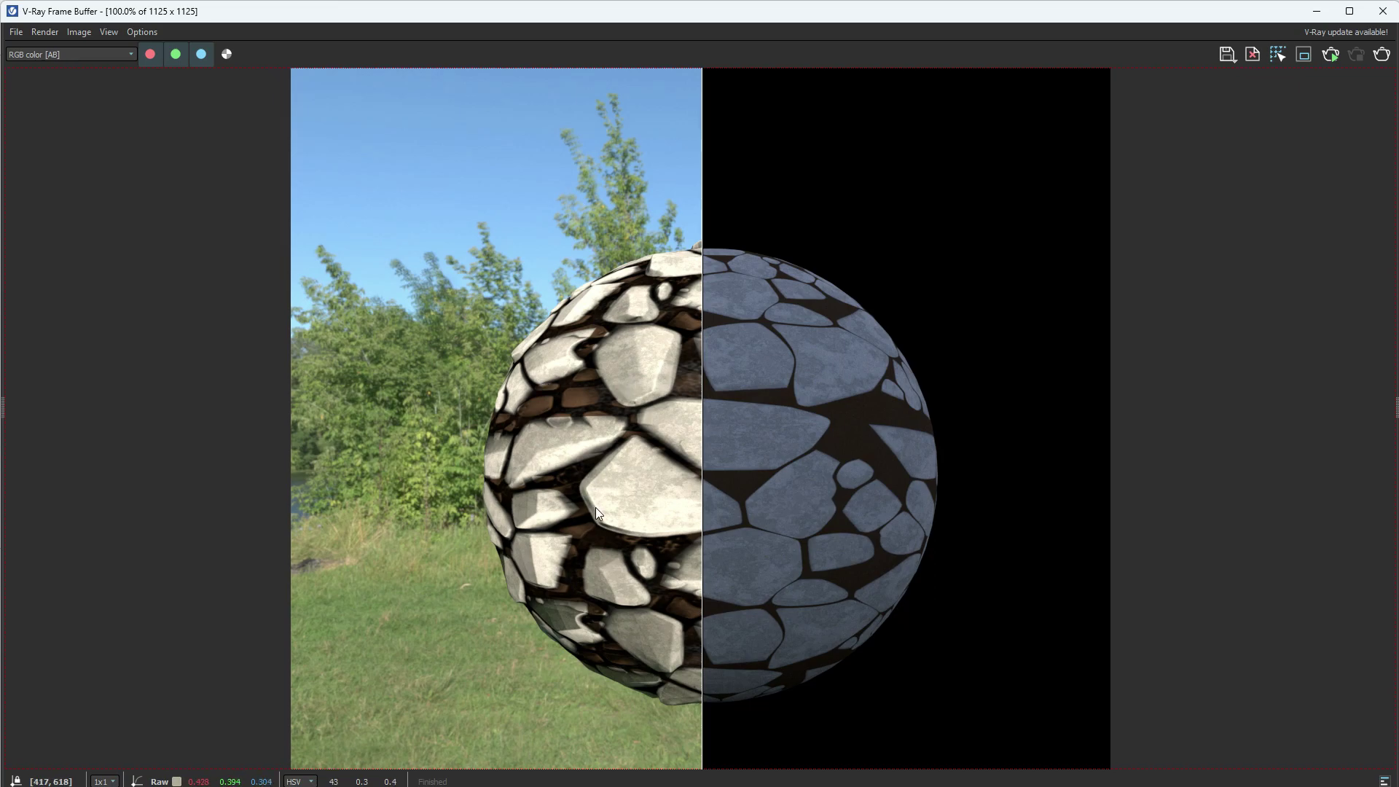
left_click(738, 521)
left_click_drag(704, 518, 1109, 547)
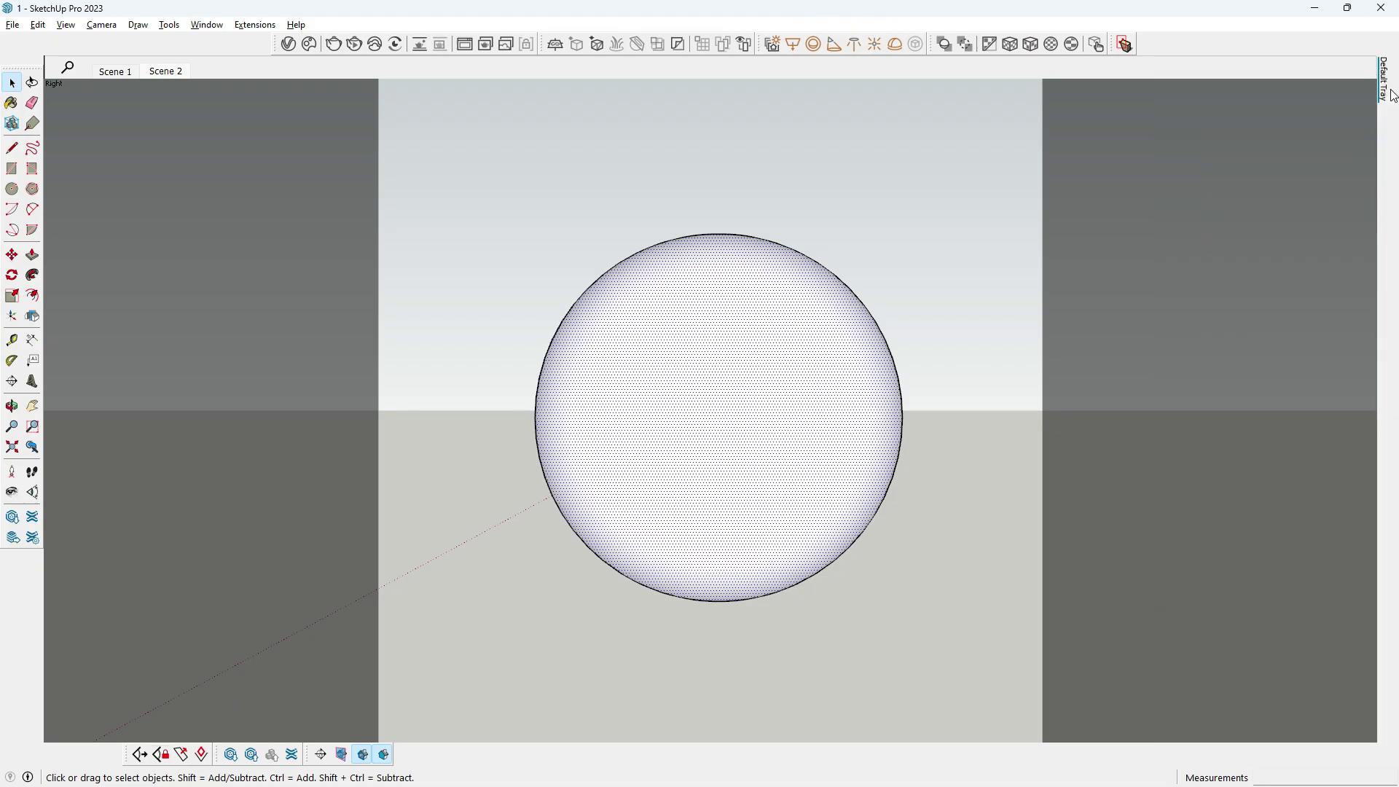
mouse_move(1382, 77)
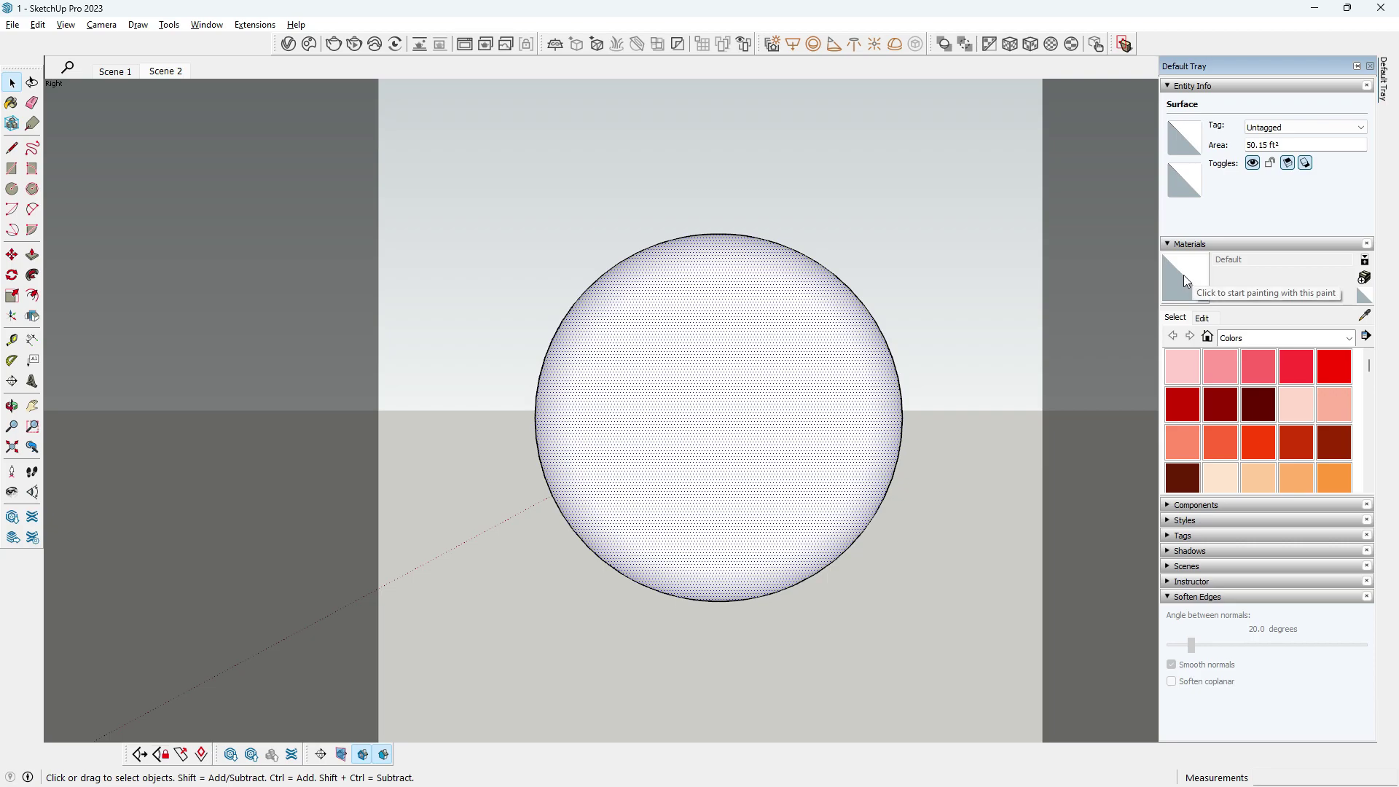
Step: Add a new Generic material in the V-Ray Asset Editor
left_click(942, 342)
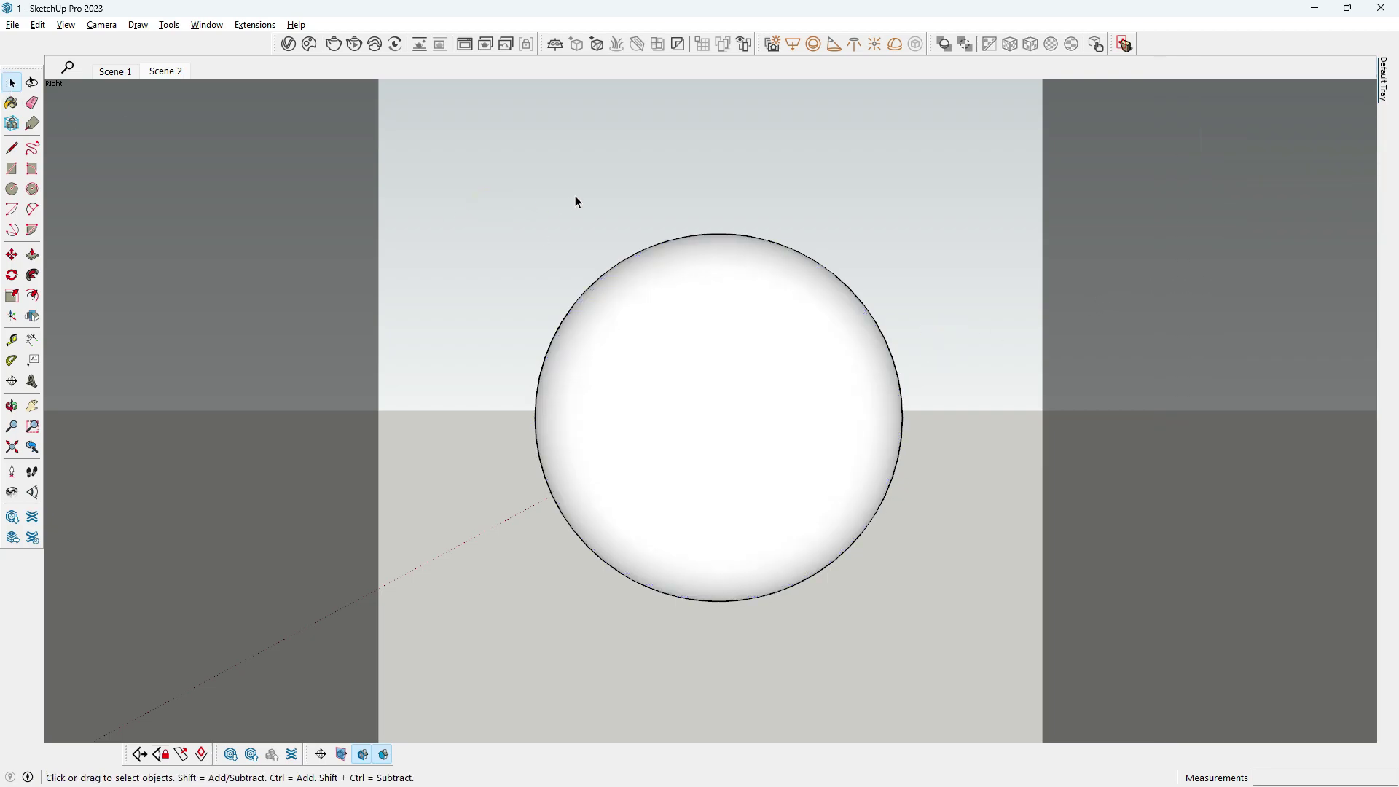
left_click(308, 44)
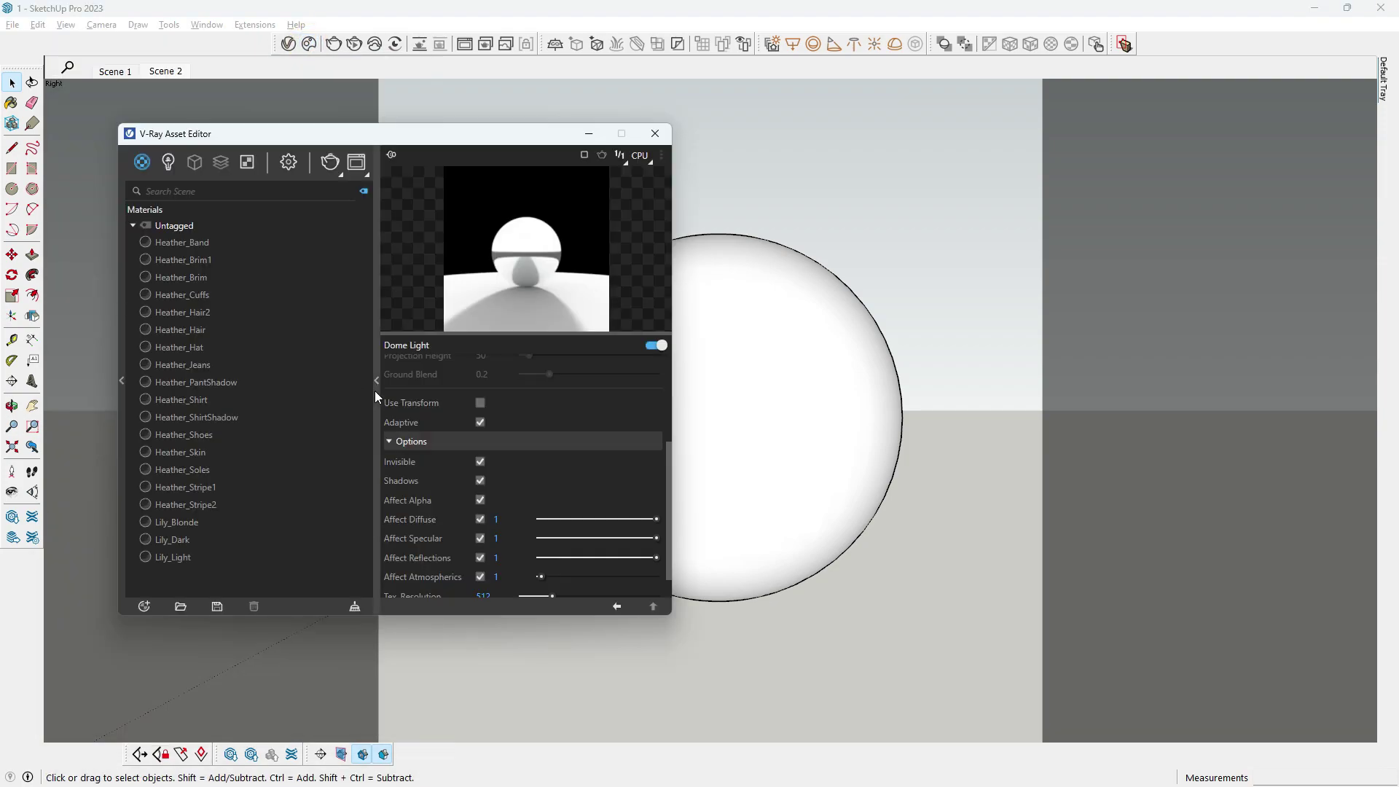
left_click(376, 378)
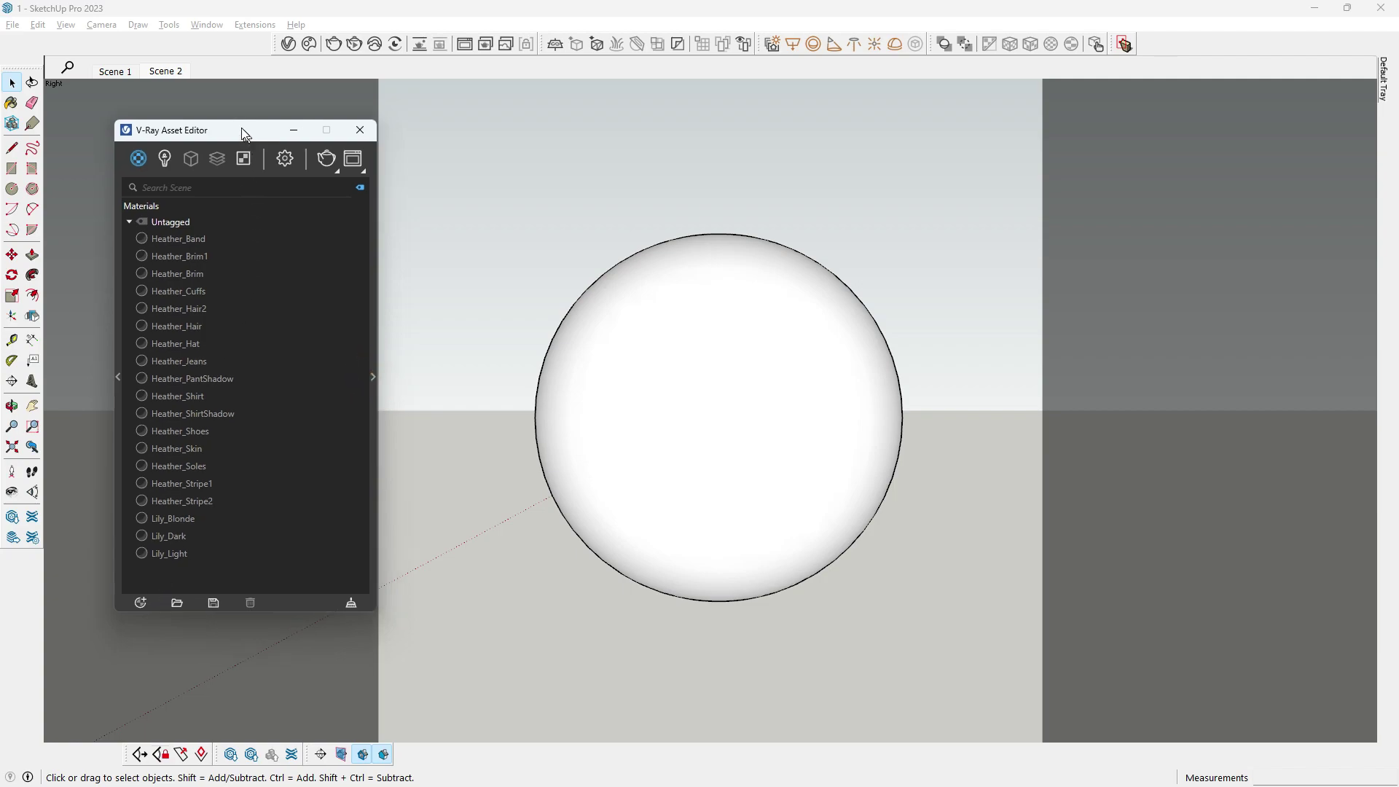
left_click_drag(242, 128, 210, 116)
left_click(113, 594)
mouse_move(136, 575)
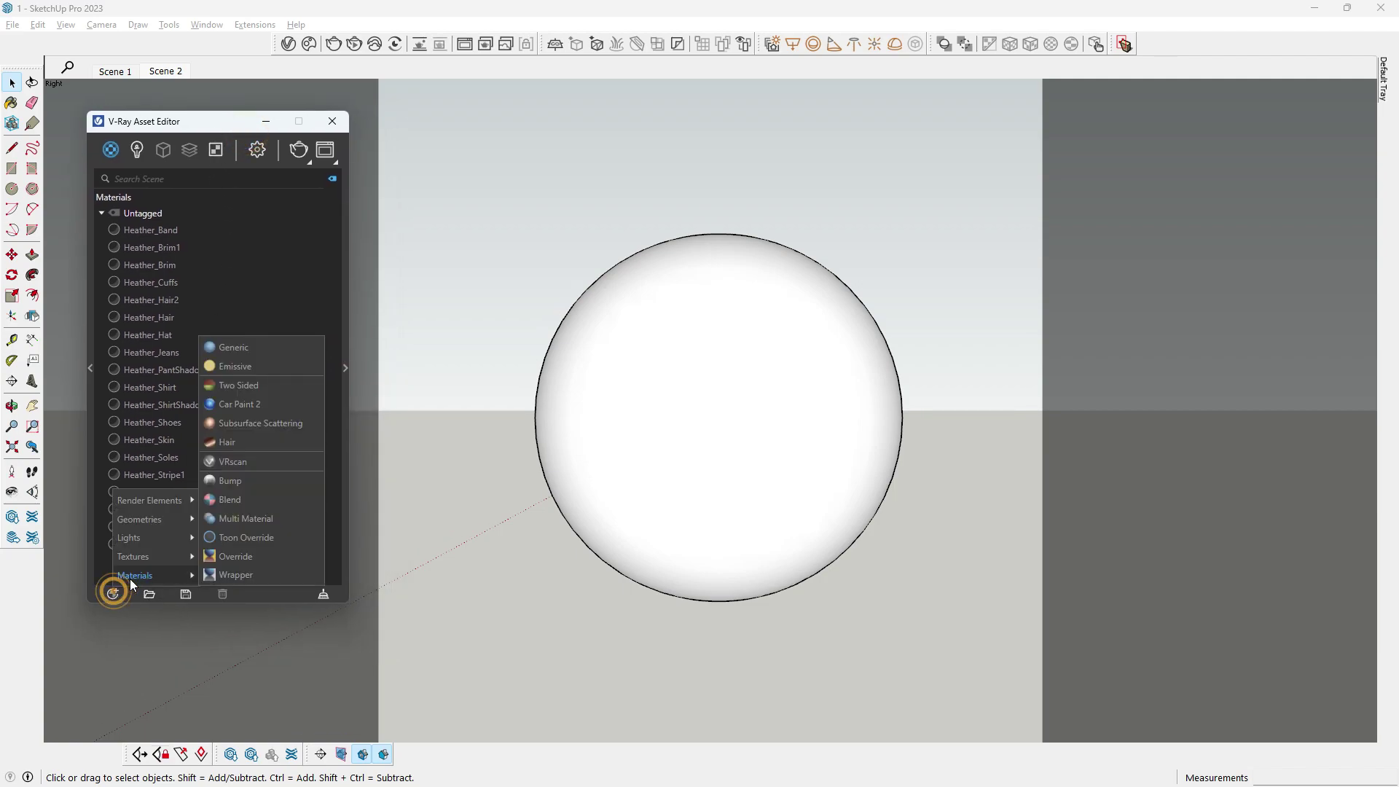
left_click(238, 347)
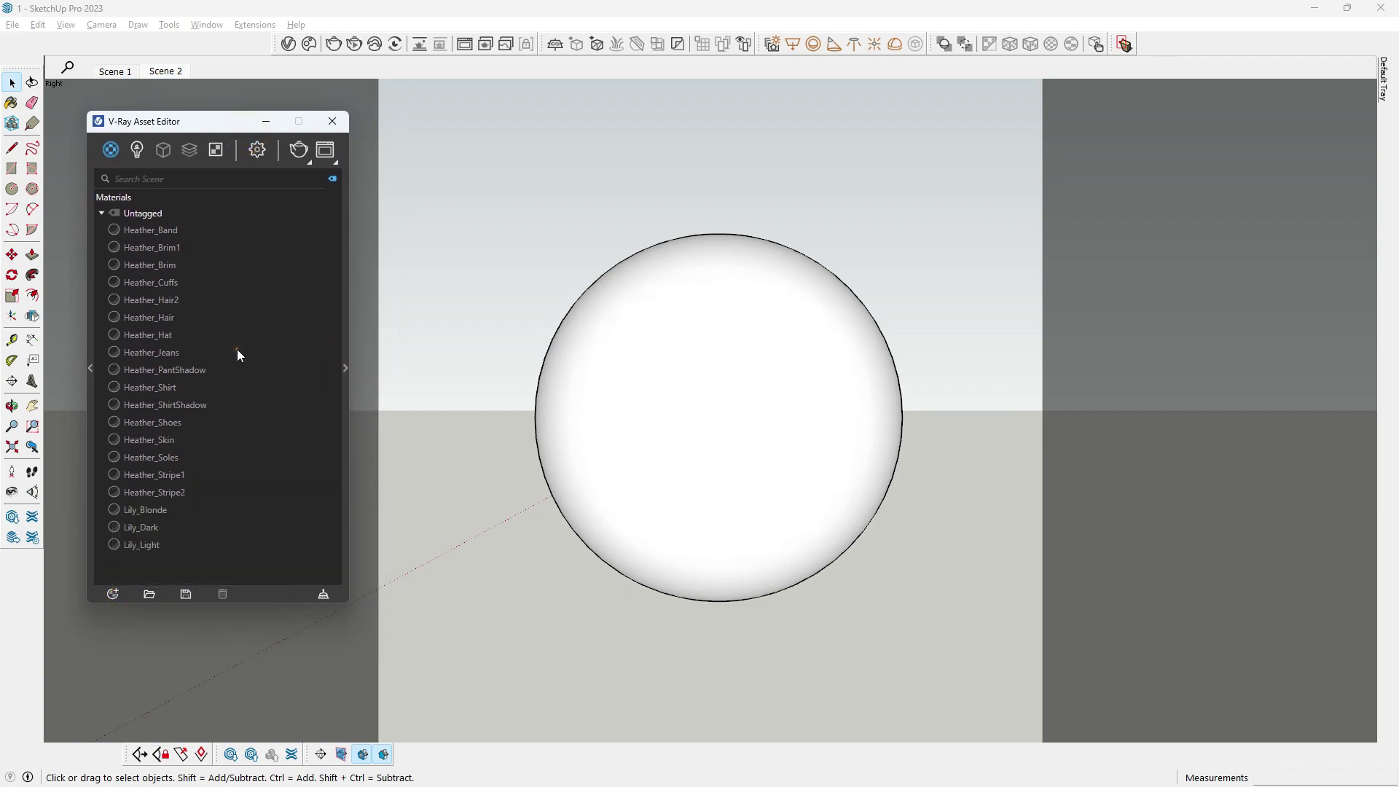
Step: Rename the Generic material to 'Rock', show its settings, and select the sphere
right_click(193, 567)
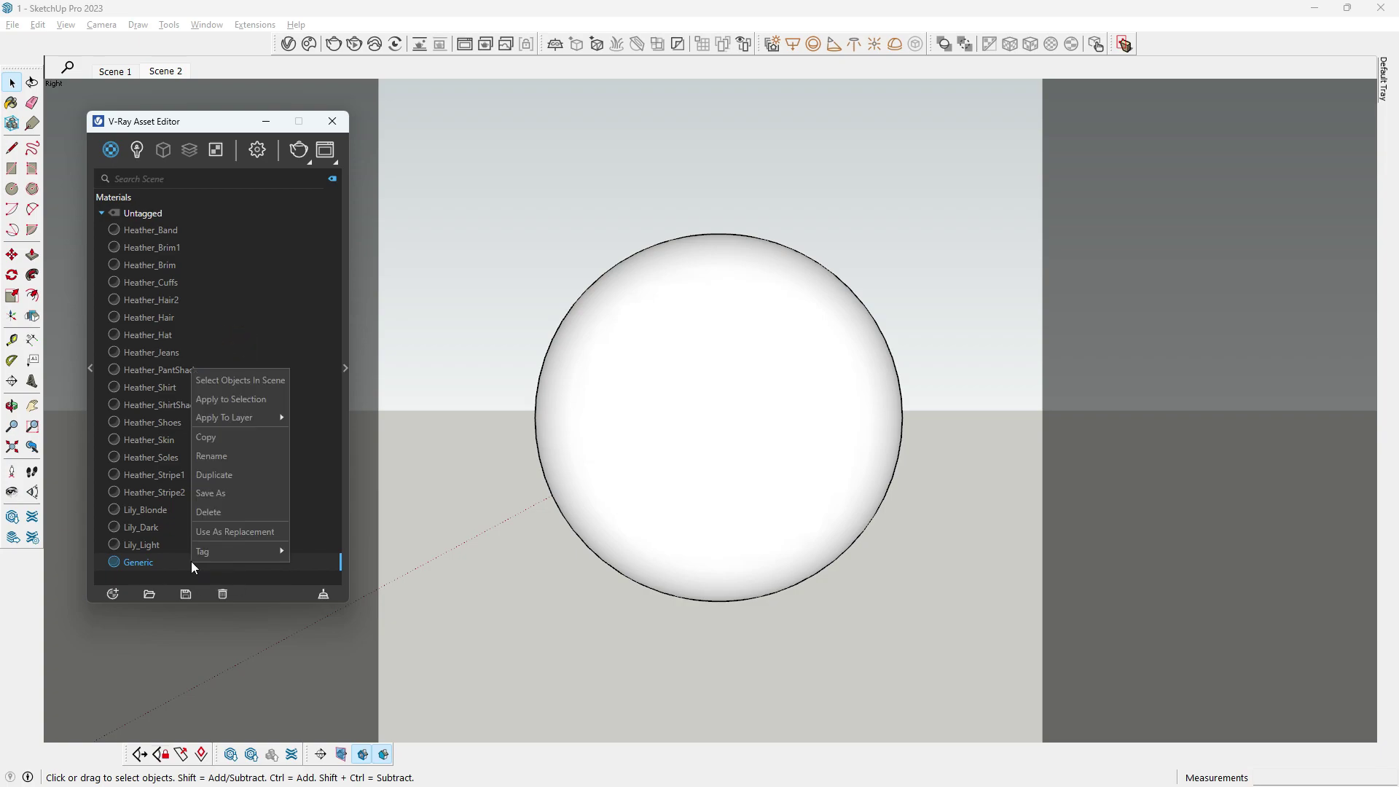
left_click(231, 459)
type("Rock")
left_click(234, 666)
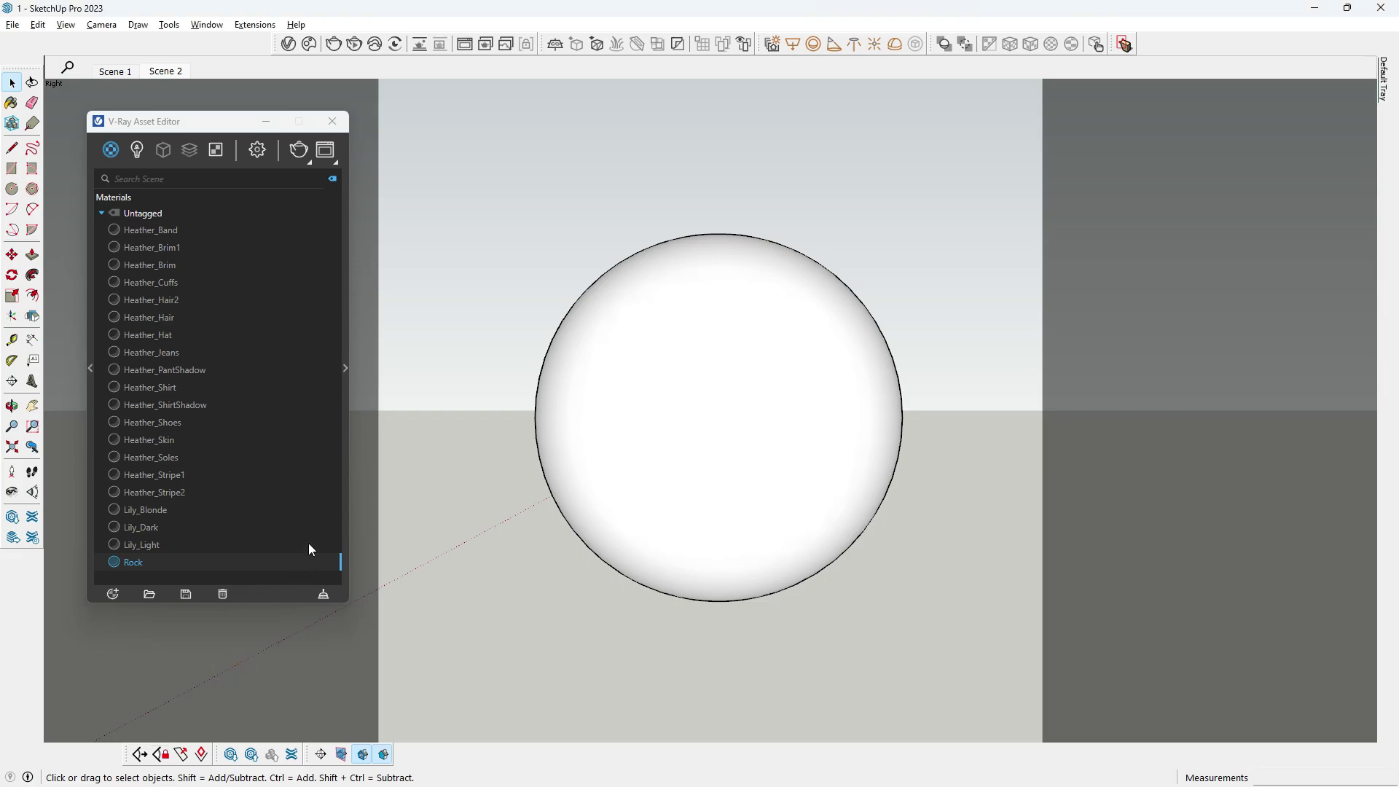
left_click(345, 368)
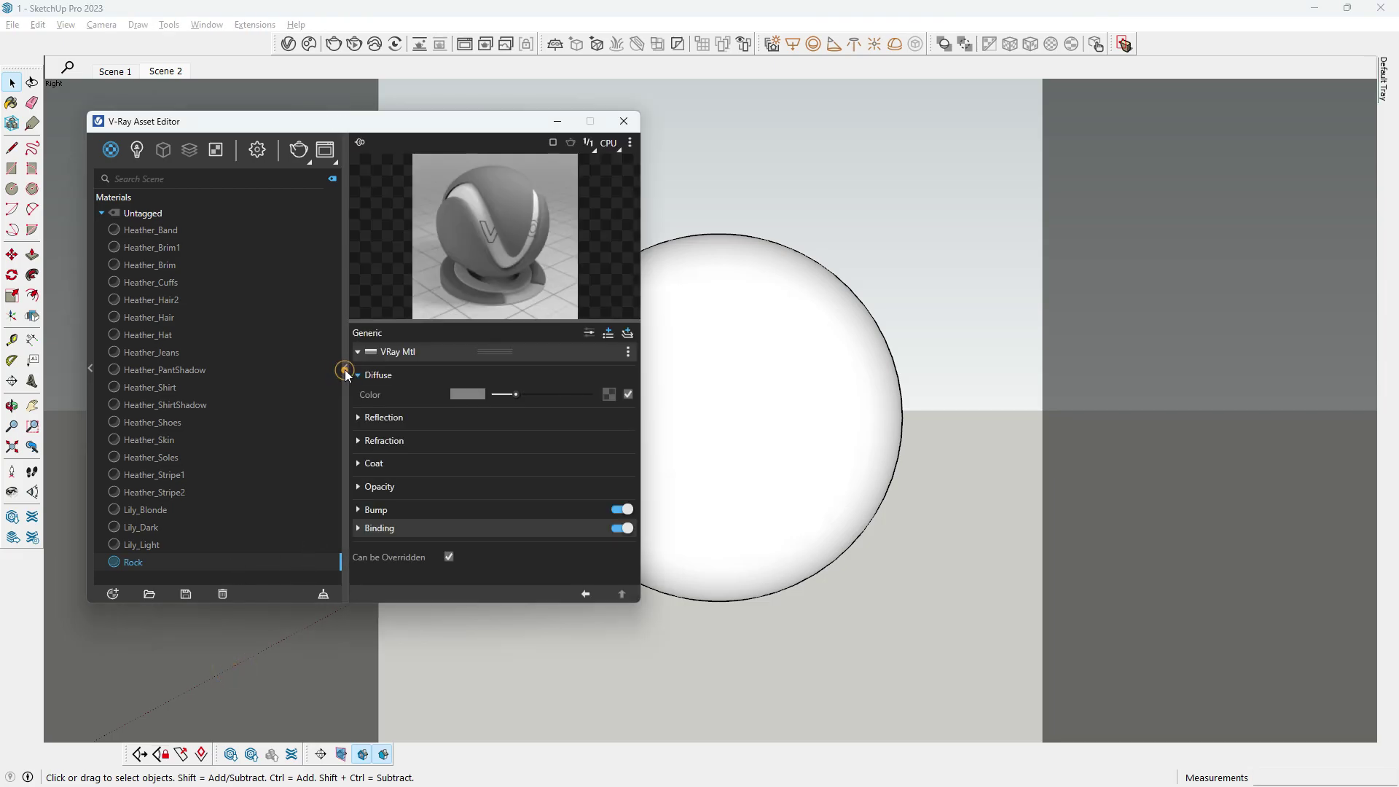
left_click(743, 395)
Step: Apply the Rock material to the selected sphere
right_click(191, 561)
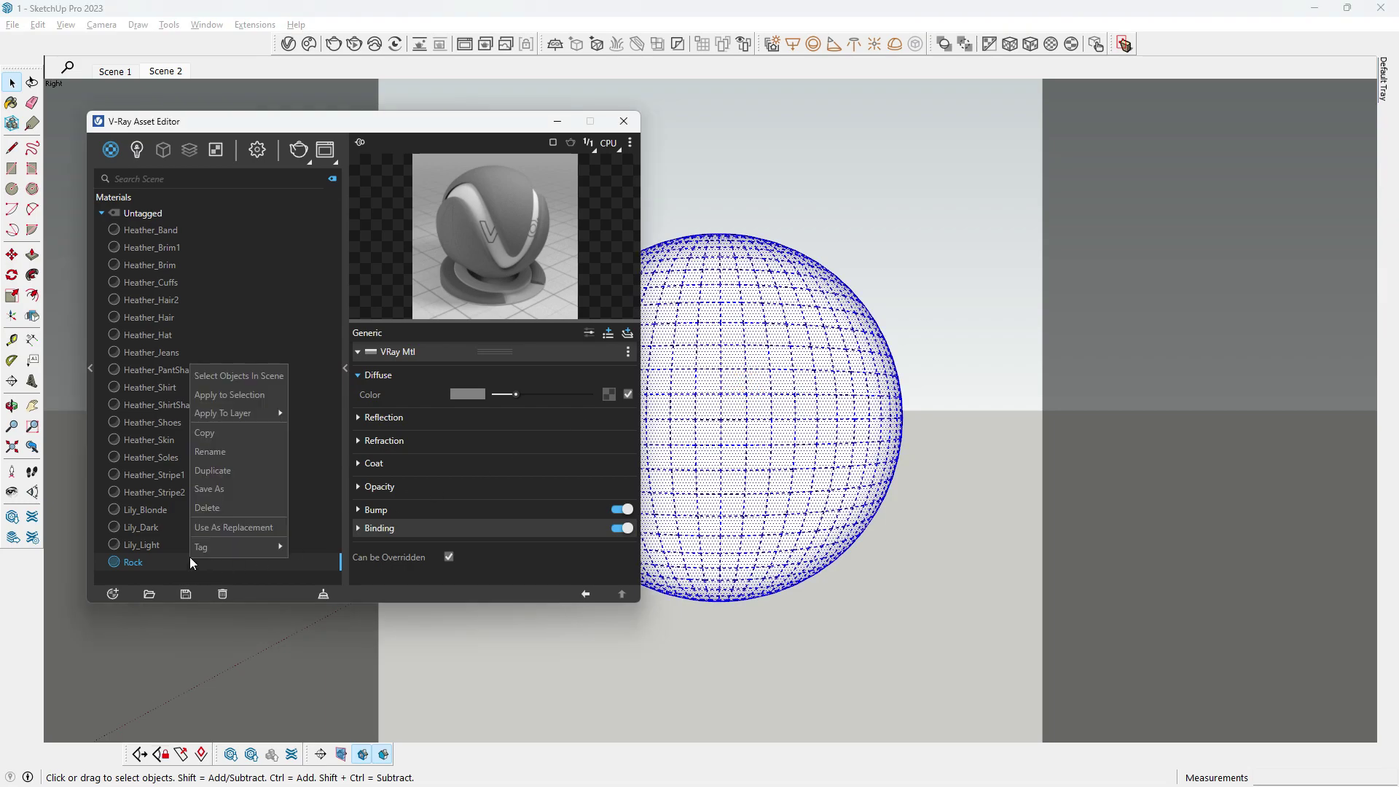
left_click(231, 400)
left_click(798, 646)
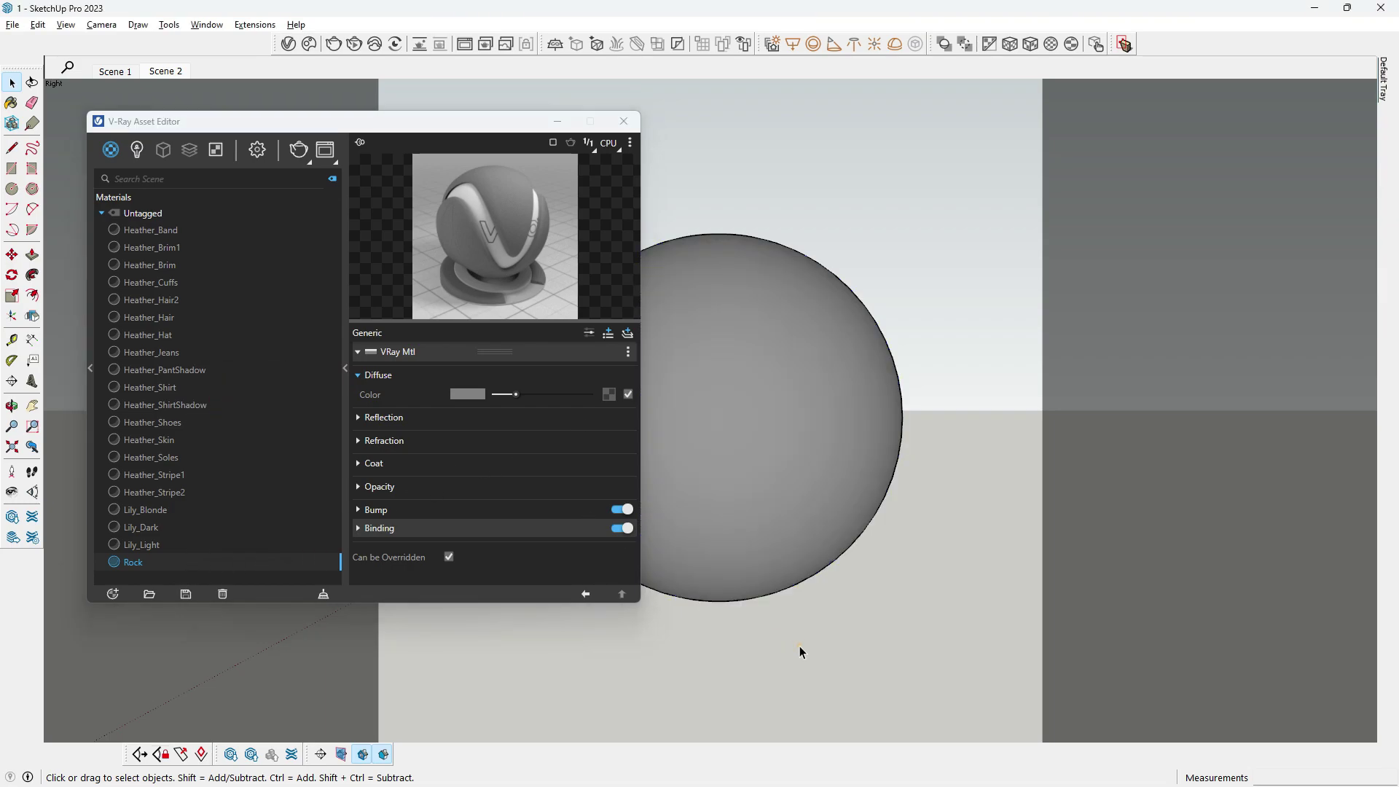
Step: Choose a Bitmap texture for Rock's diffuse colour
left_click(609, 395)
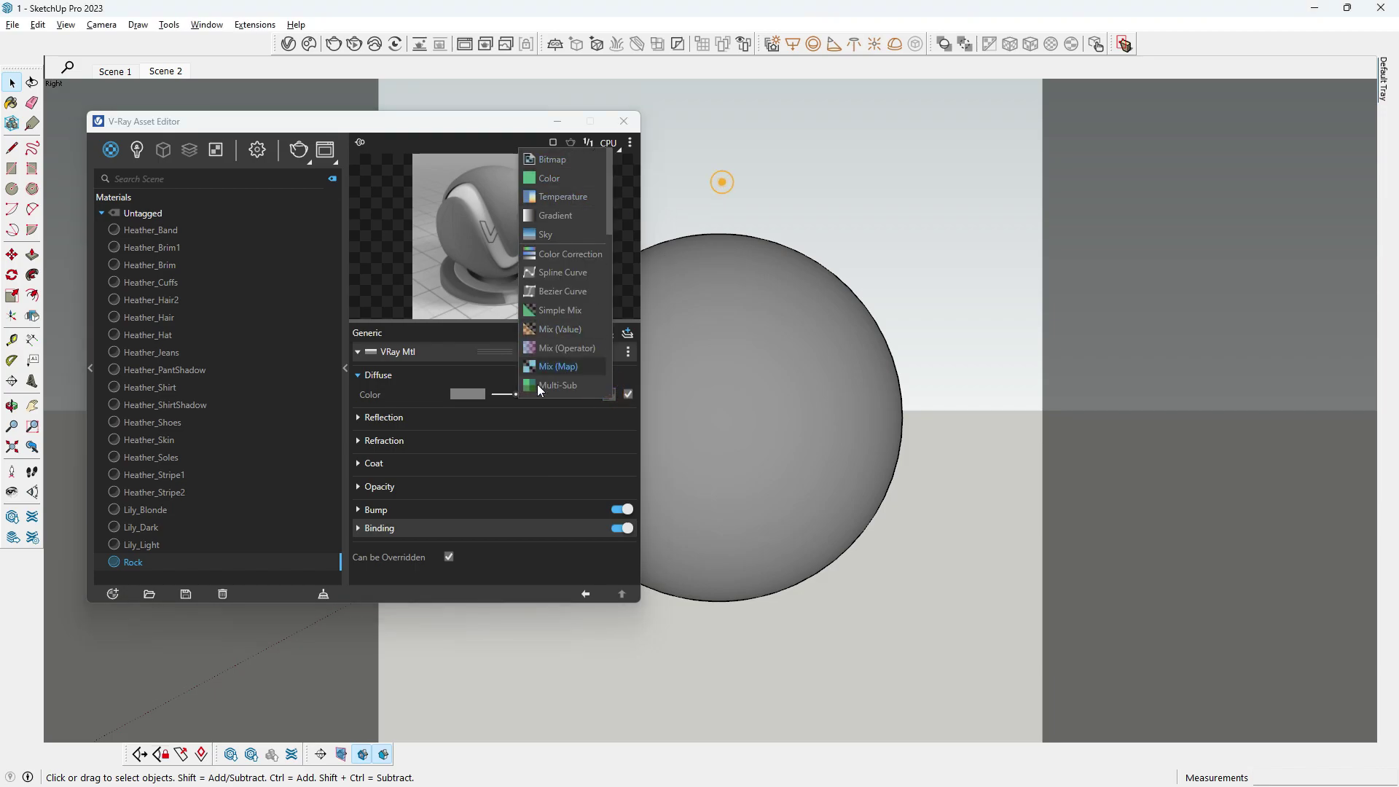
left_click(357, 375)
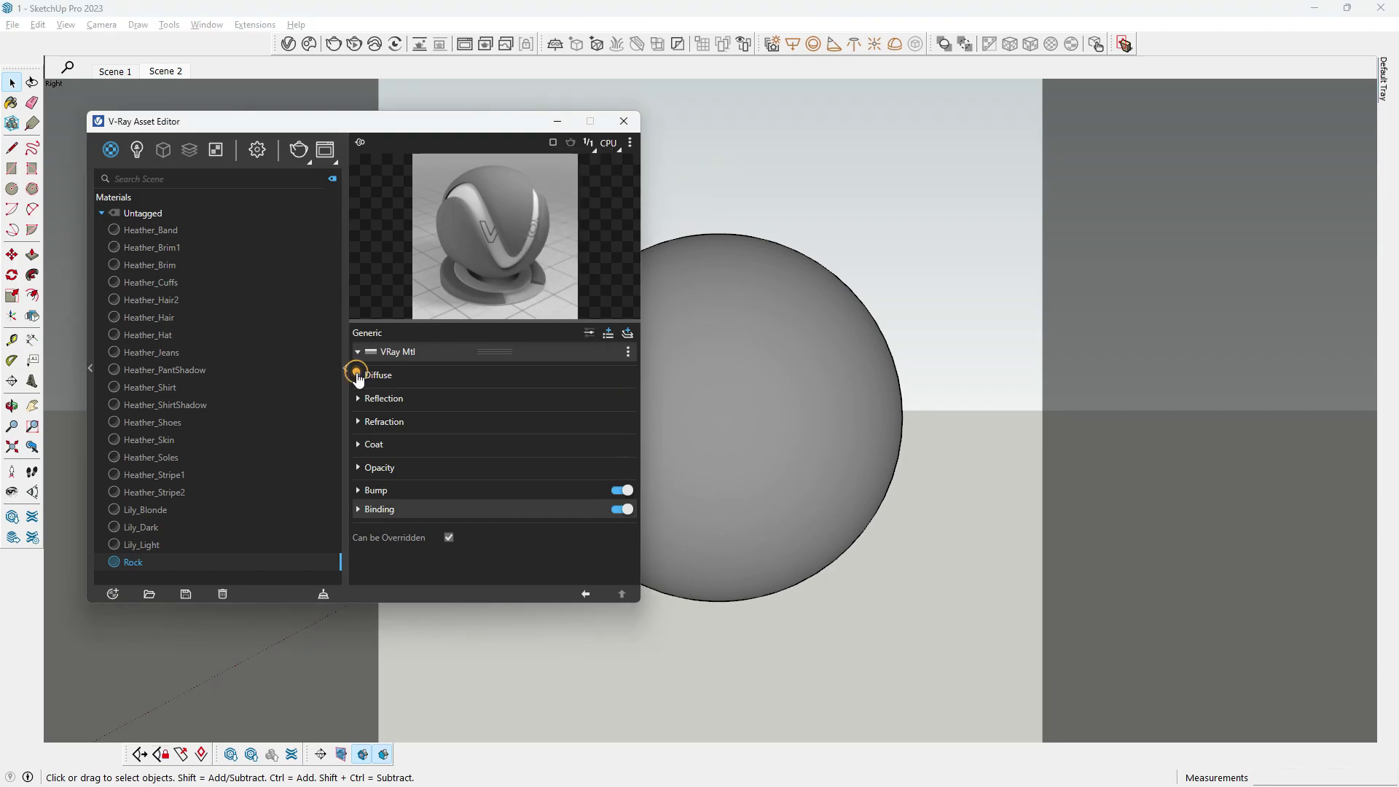
left_click(590, 333)
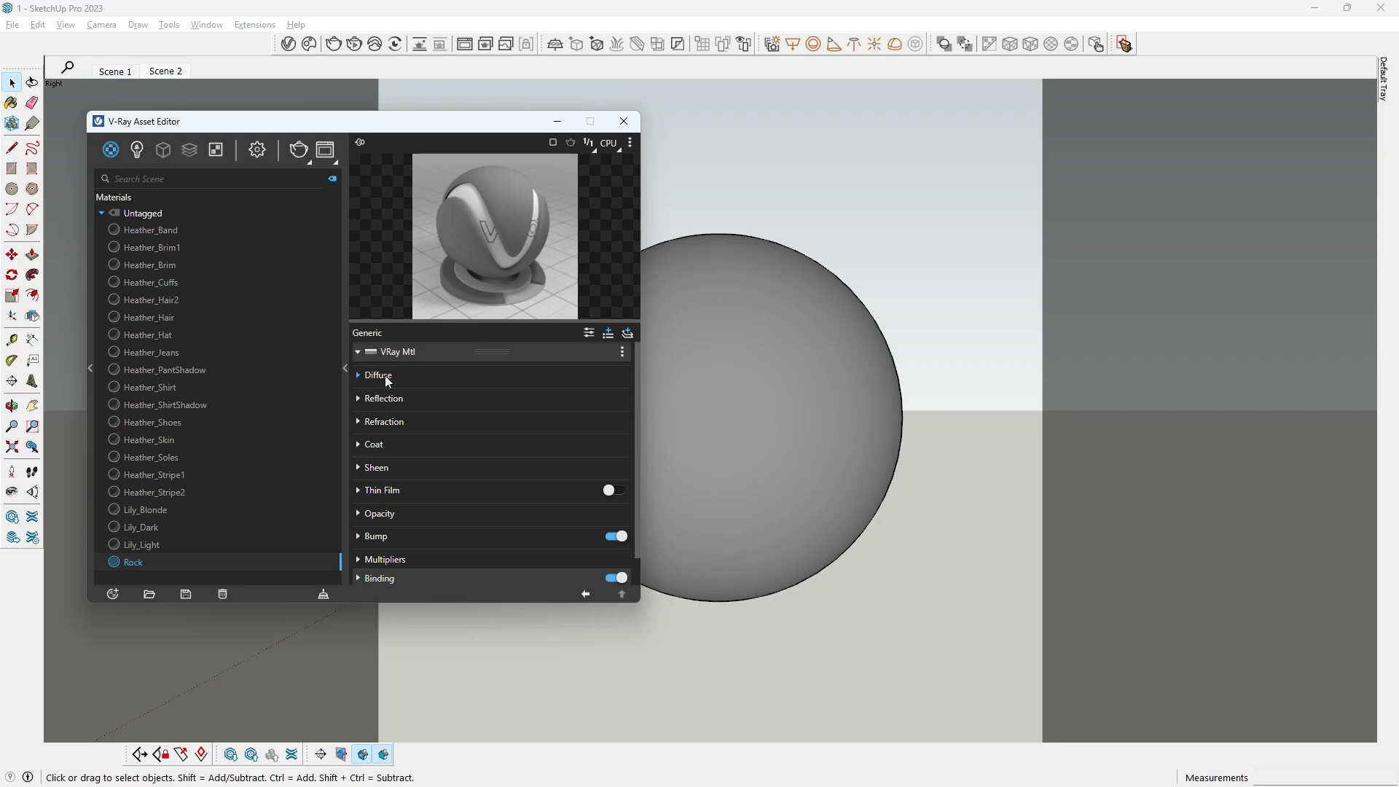
left_click(384, 375)
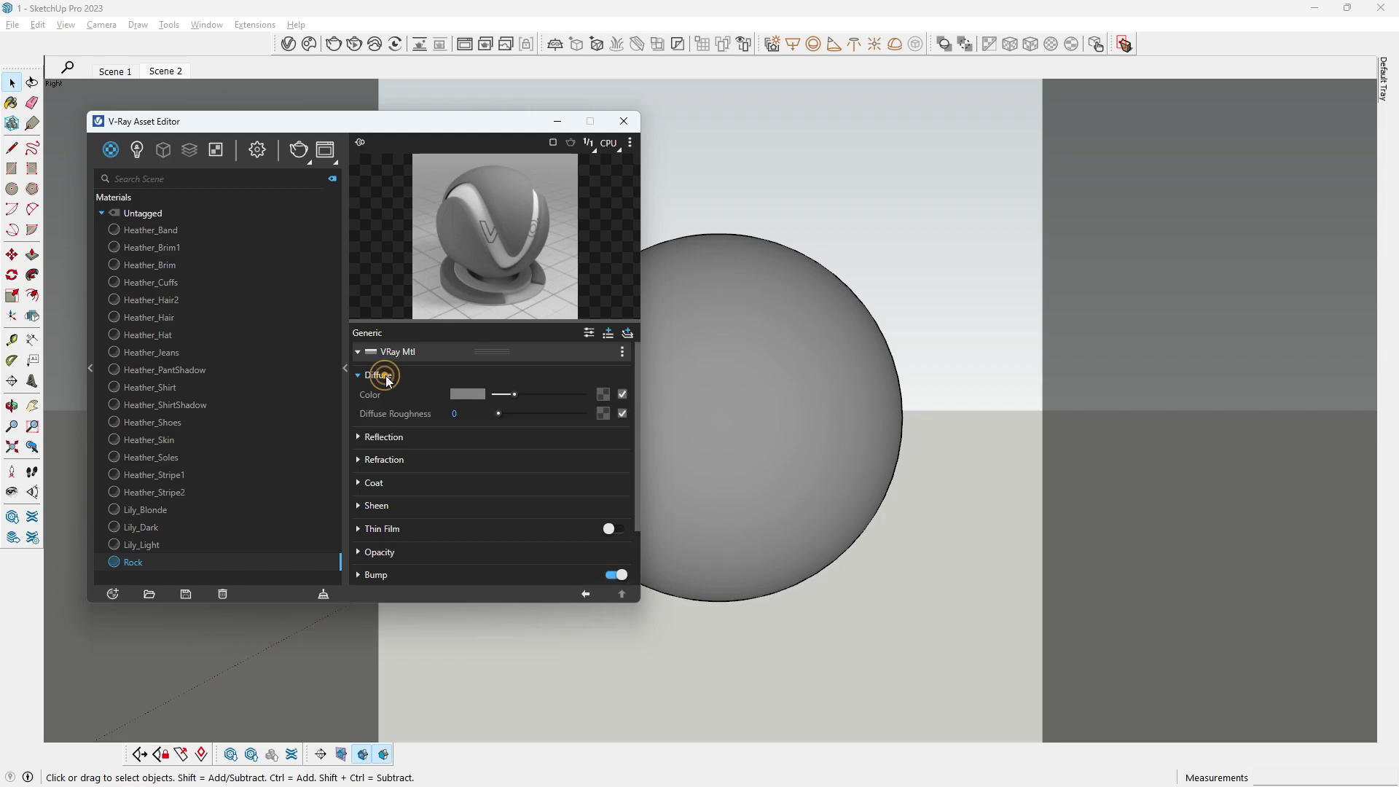
left_click(602, 395)
left_click(562, 162)
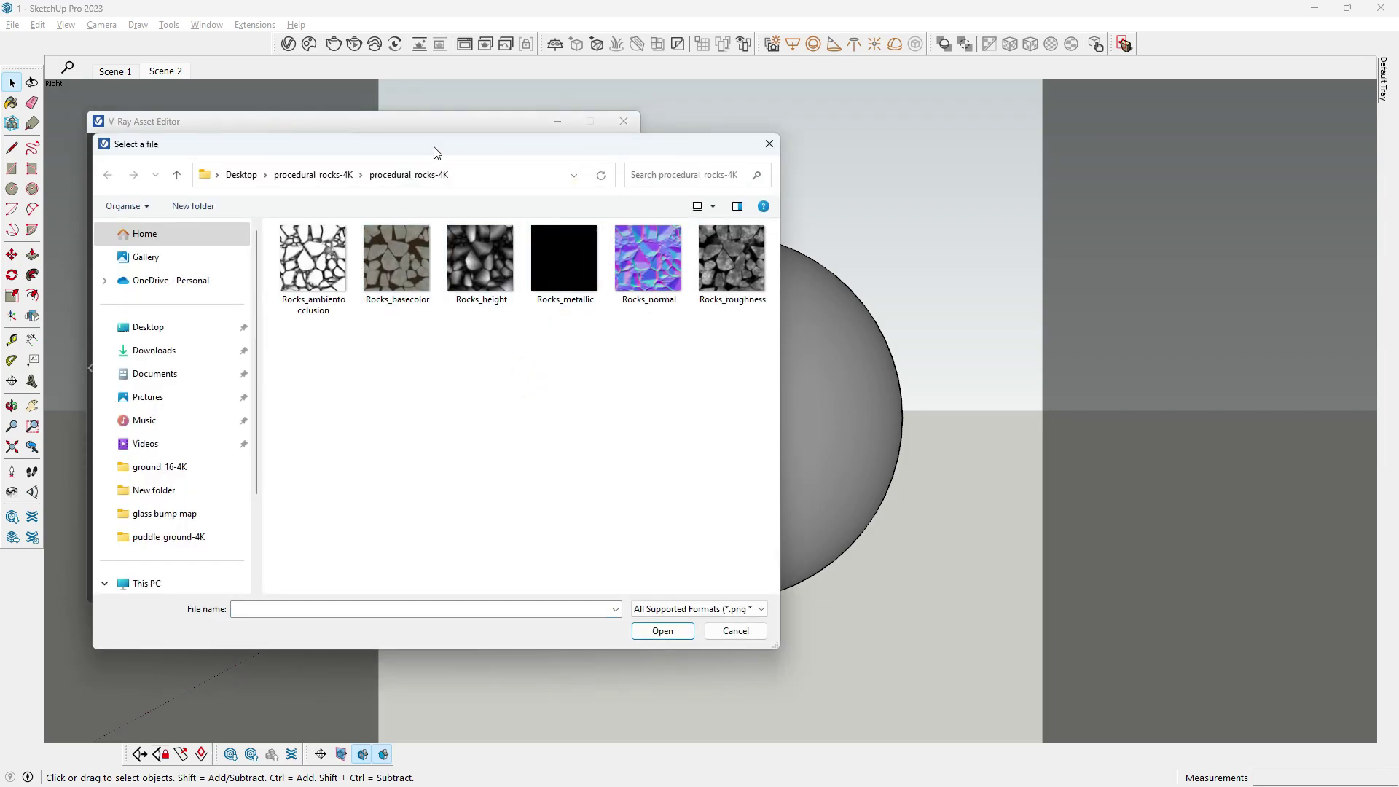
Step: Load Rocks_basecolor from procedural_rocks-4K as Rock's diffuse bitmap
left_click_drag(434, 149, 550, 157)
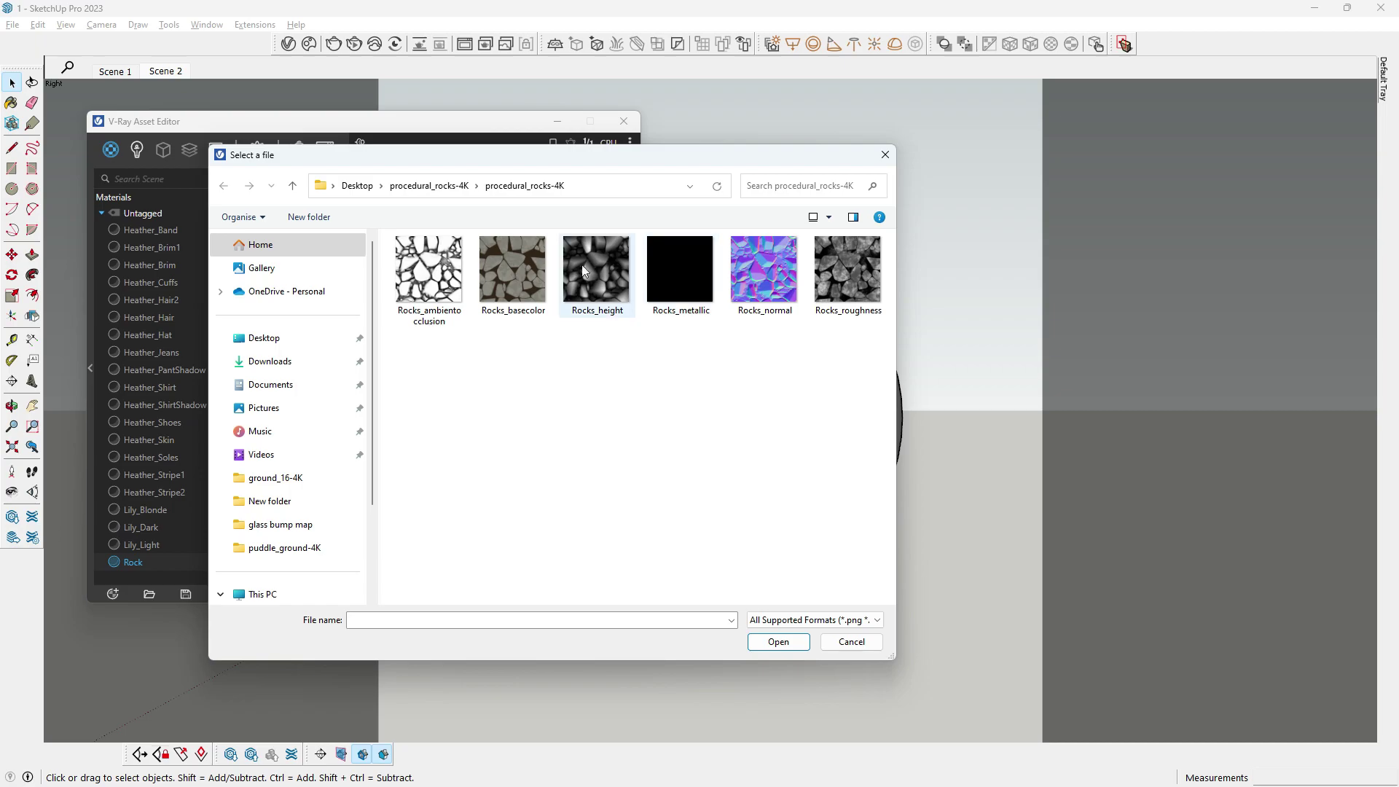
left_click(607, 364)
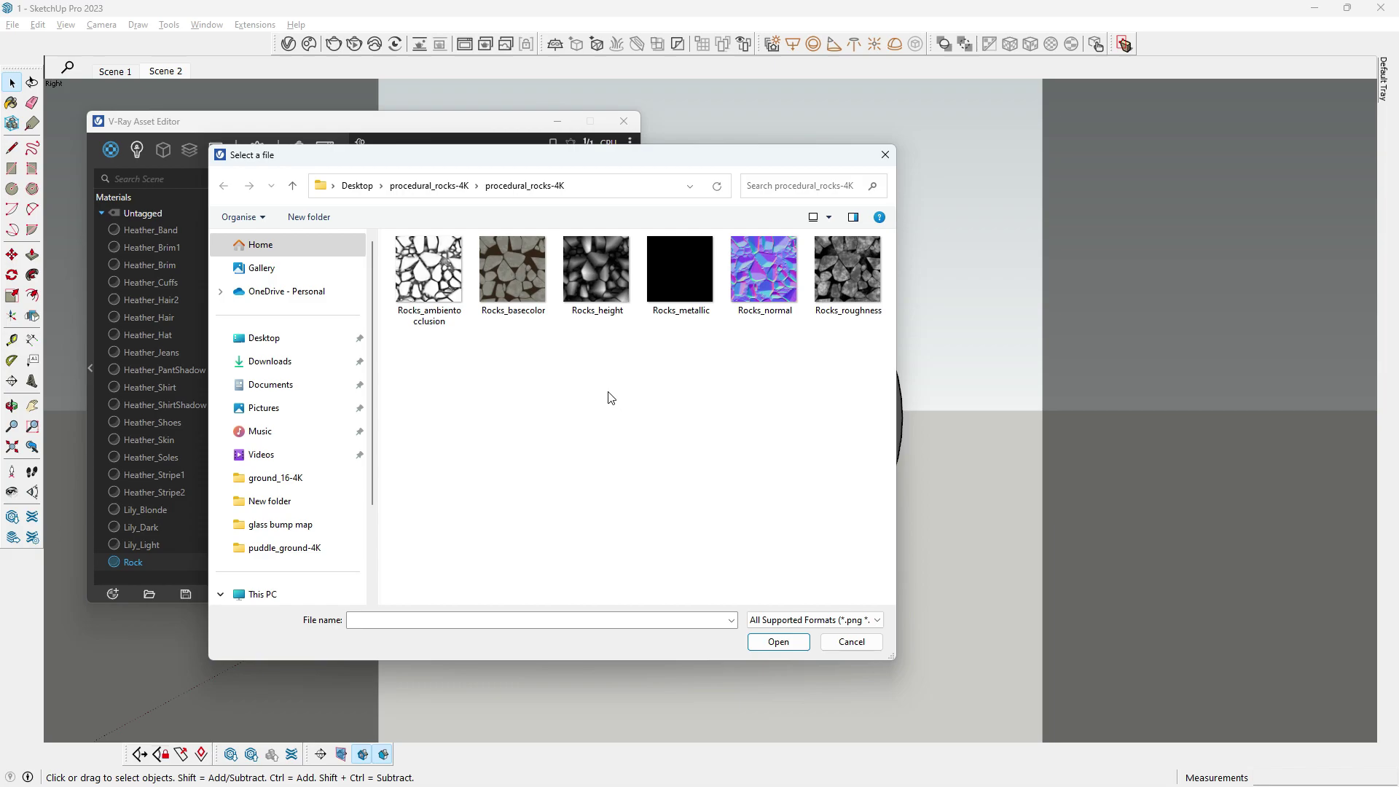
left_click_drag(664, 157, 667, 523)
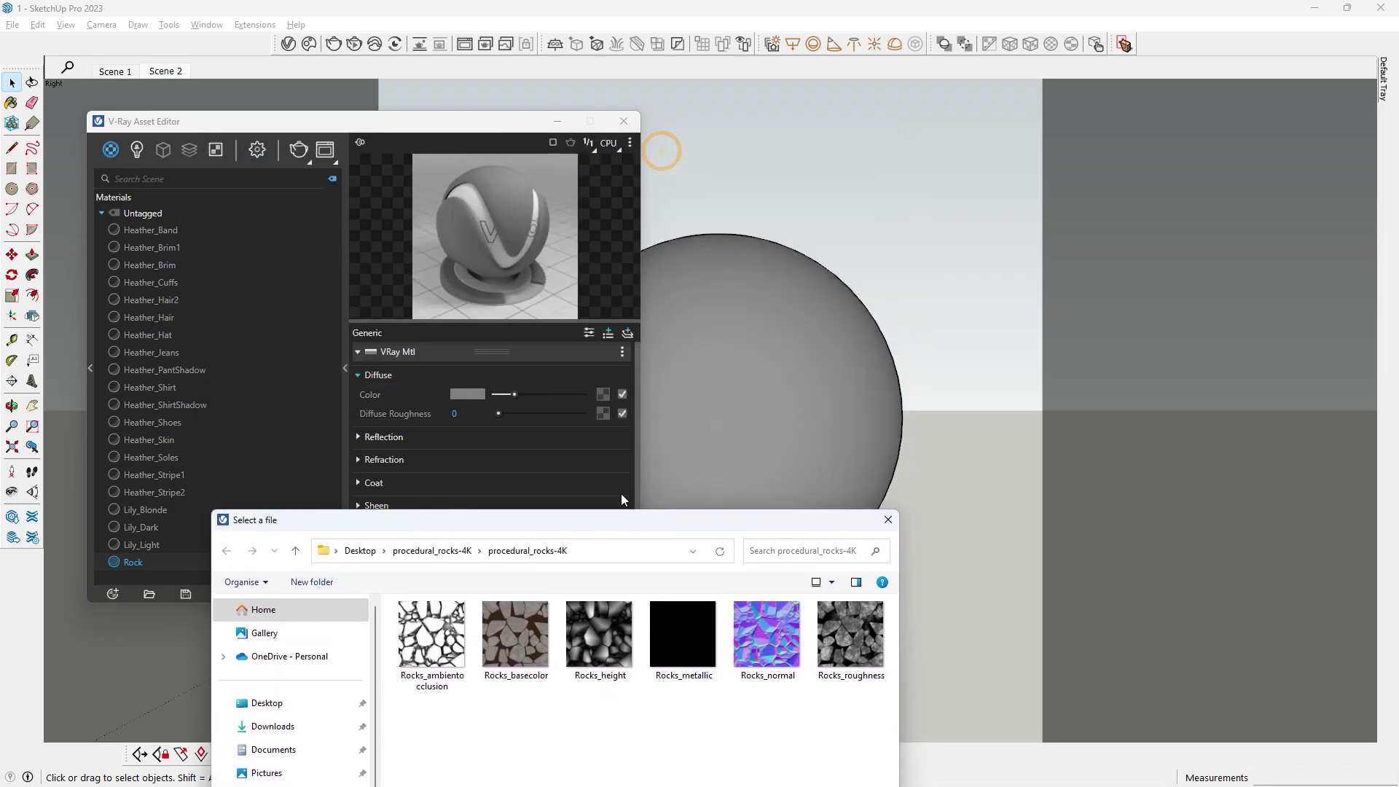
left_click_drag(567, 515, 532, 184)
left_click(494, 321)
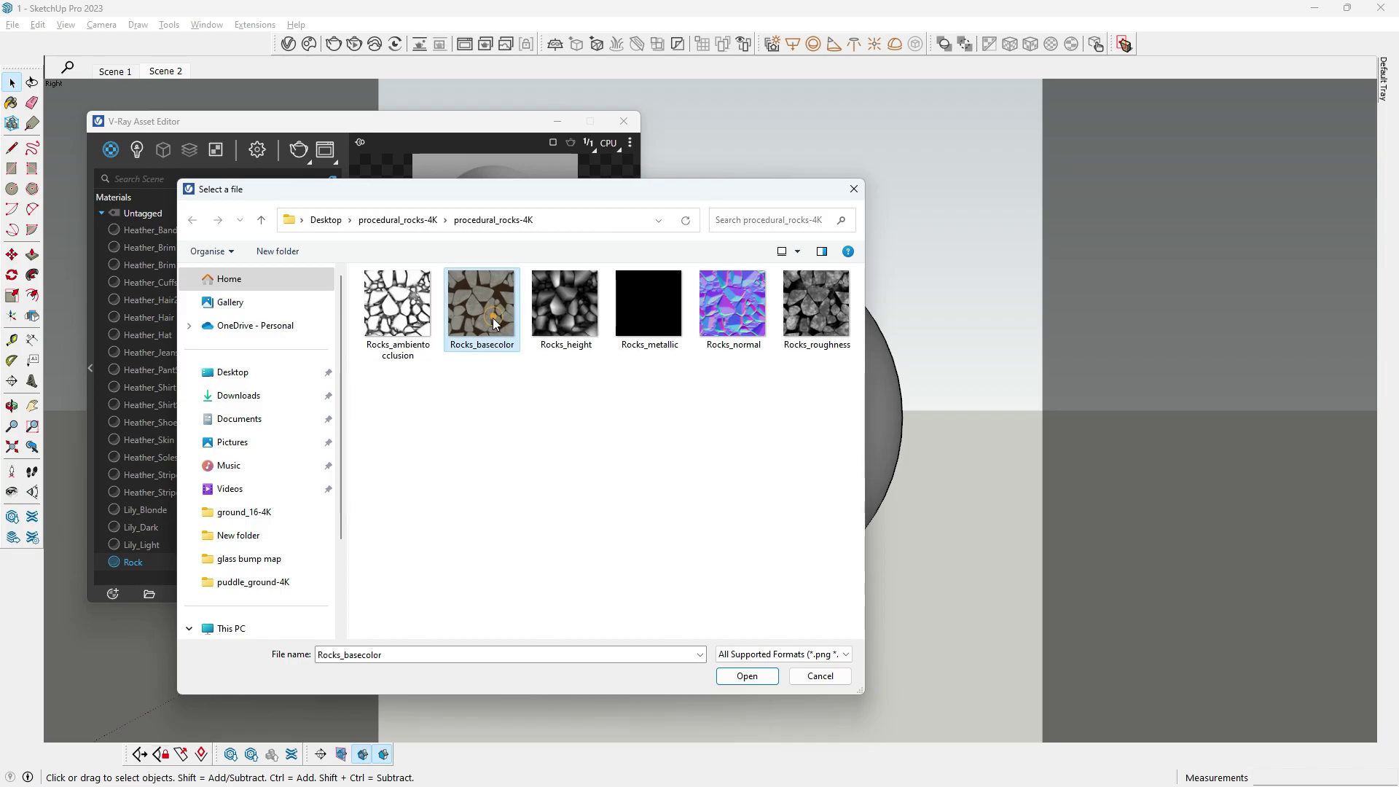
left_click(743, 676)
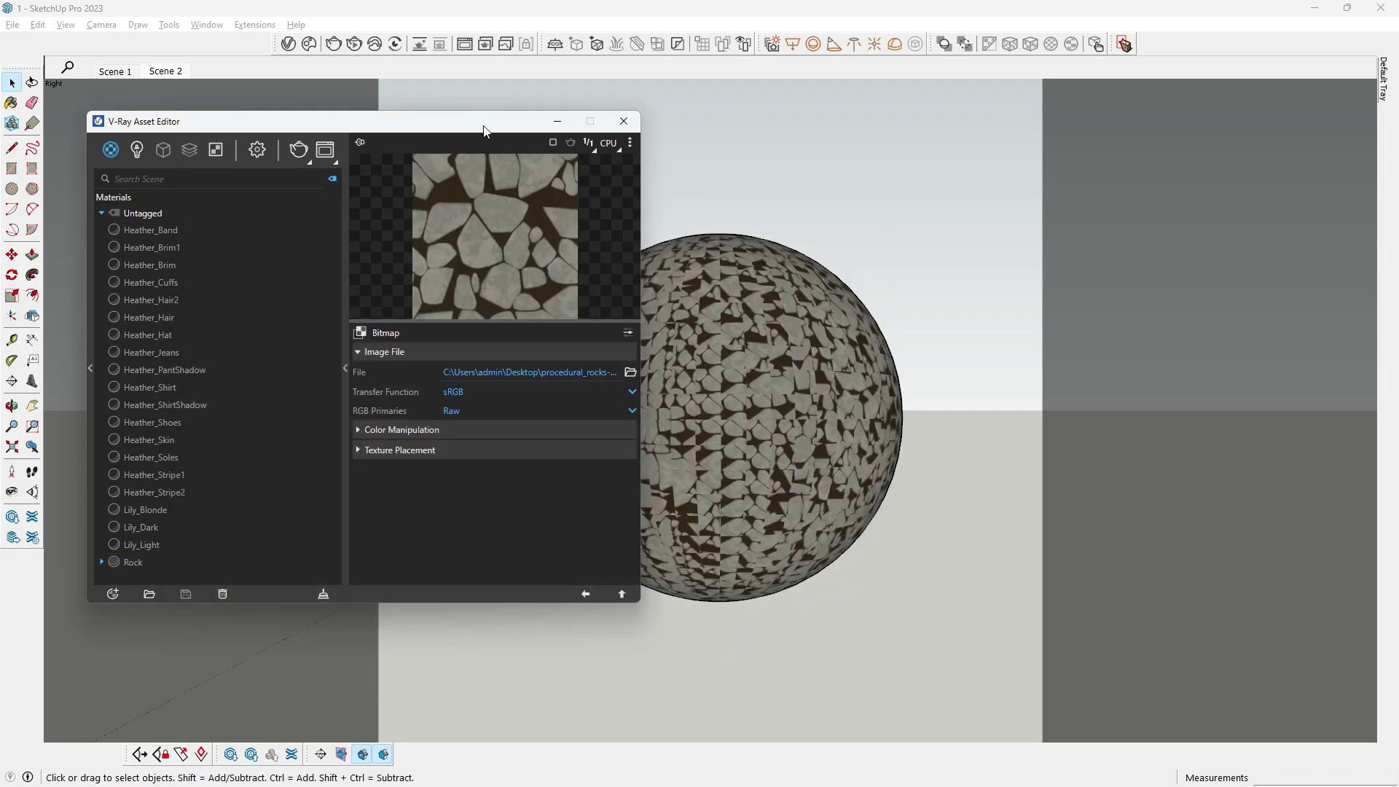
left_click_drag(483, 130, 302, 135)
Step: Try fitting the rock texture to the sphere, then revert to smaller stones
left_click(743, 397)
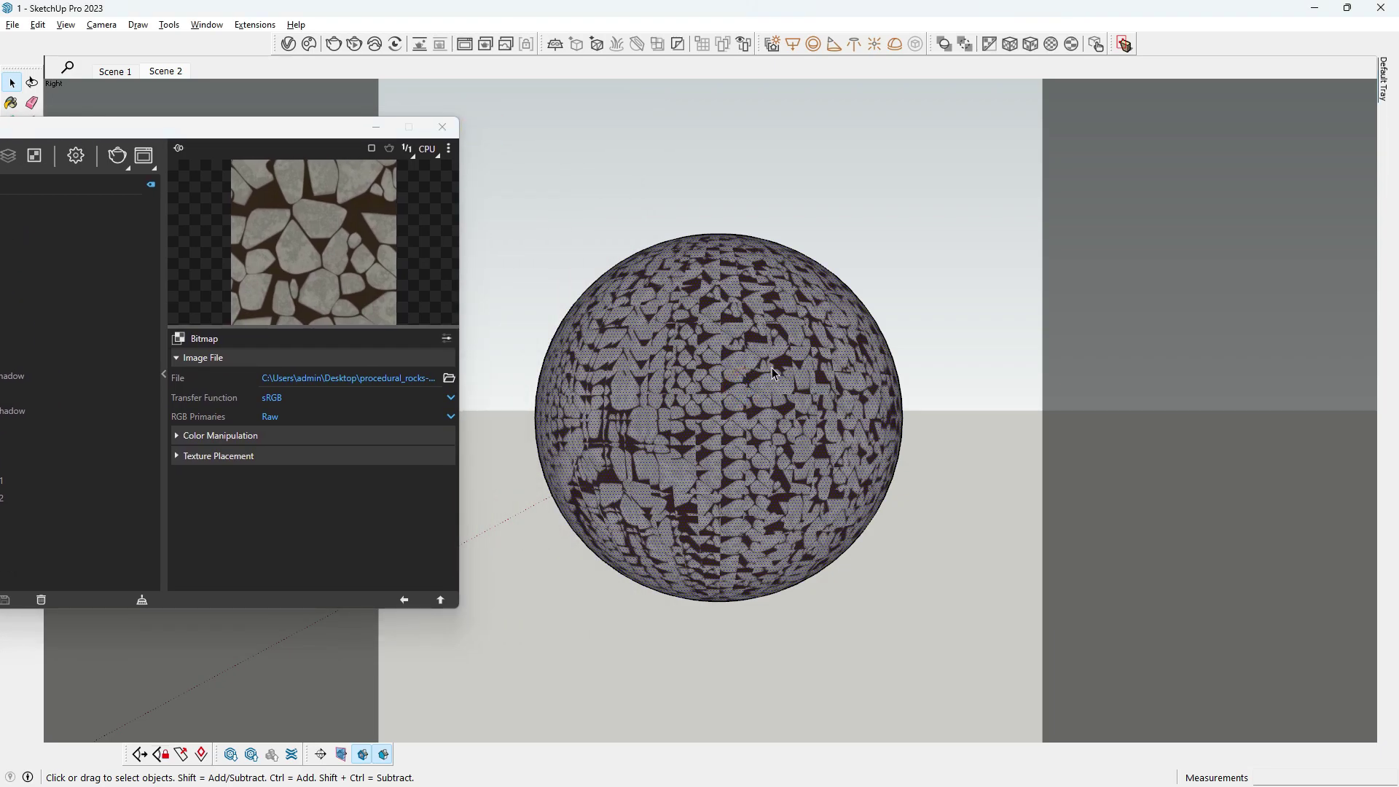
left_click(1068, 45)
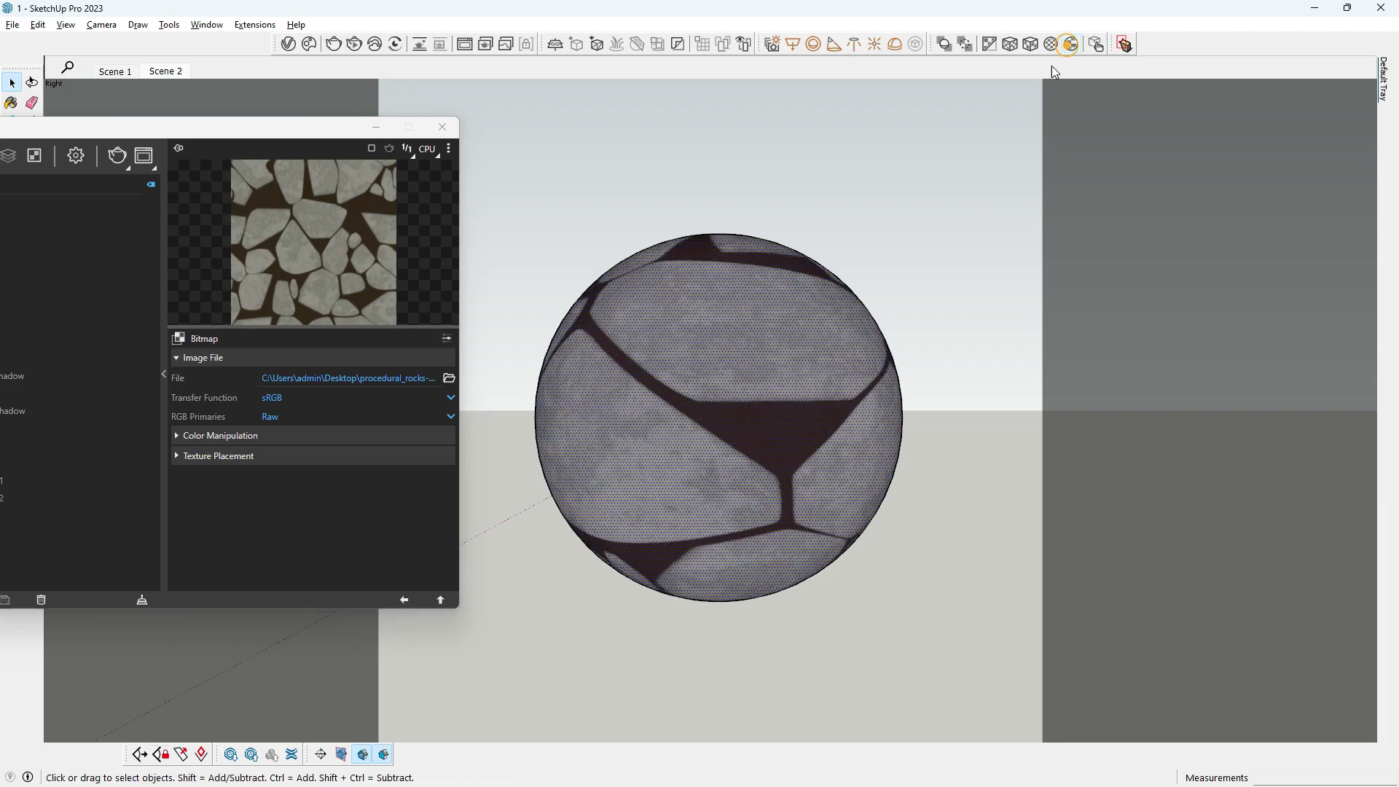
left_click(905, 294)
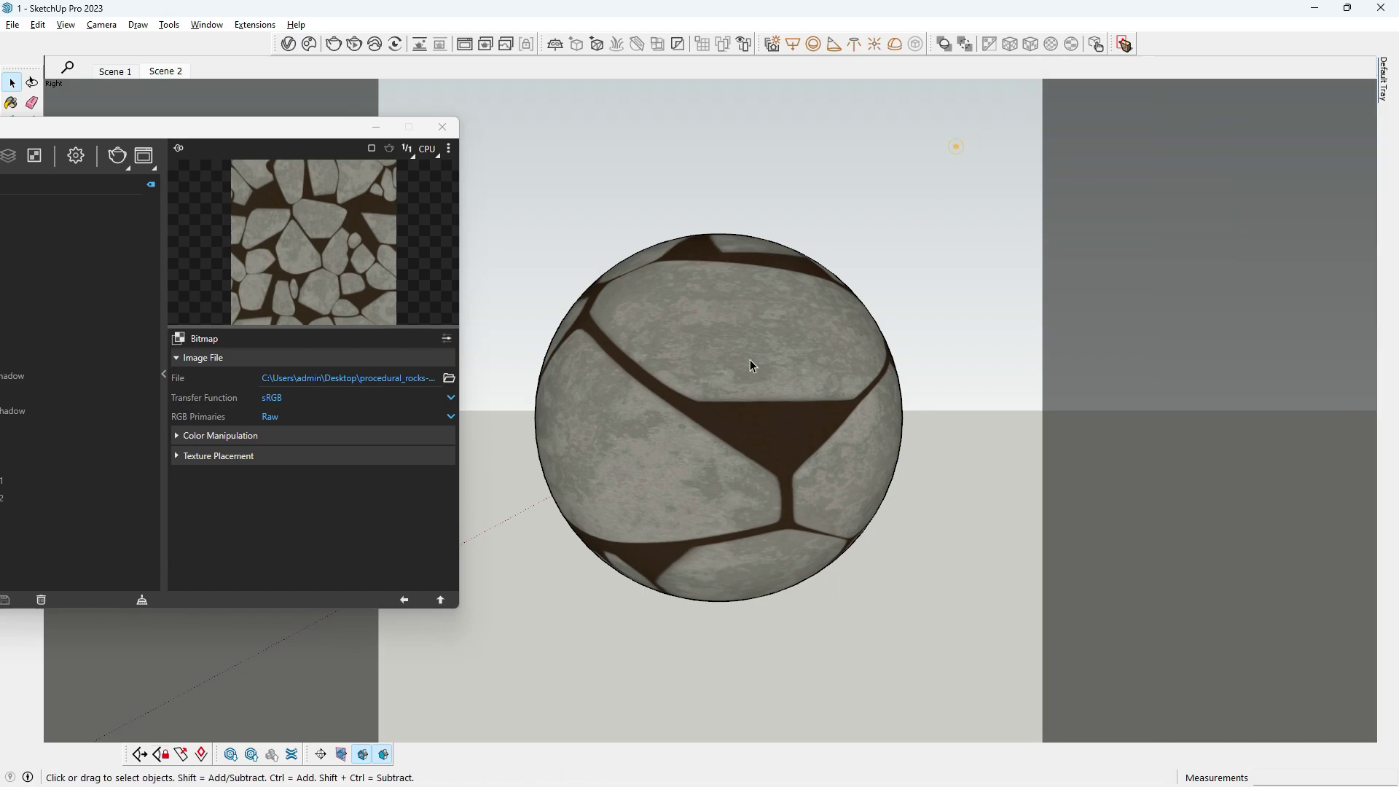
left_click(751, 362)
left_click(1045, 48)
left_click(953, 279)
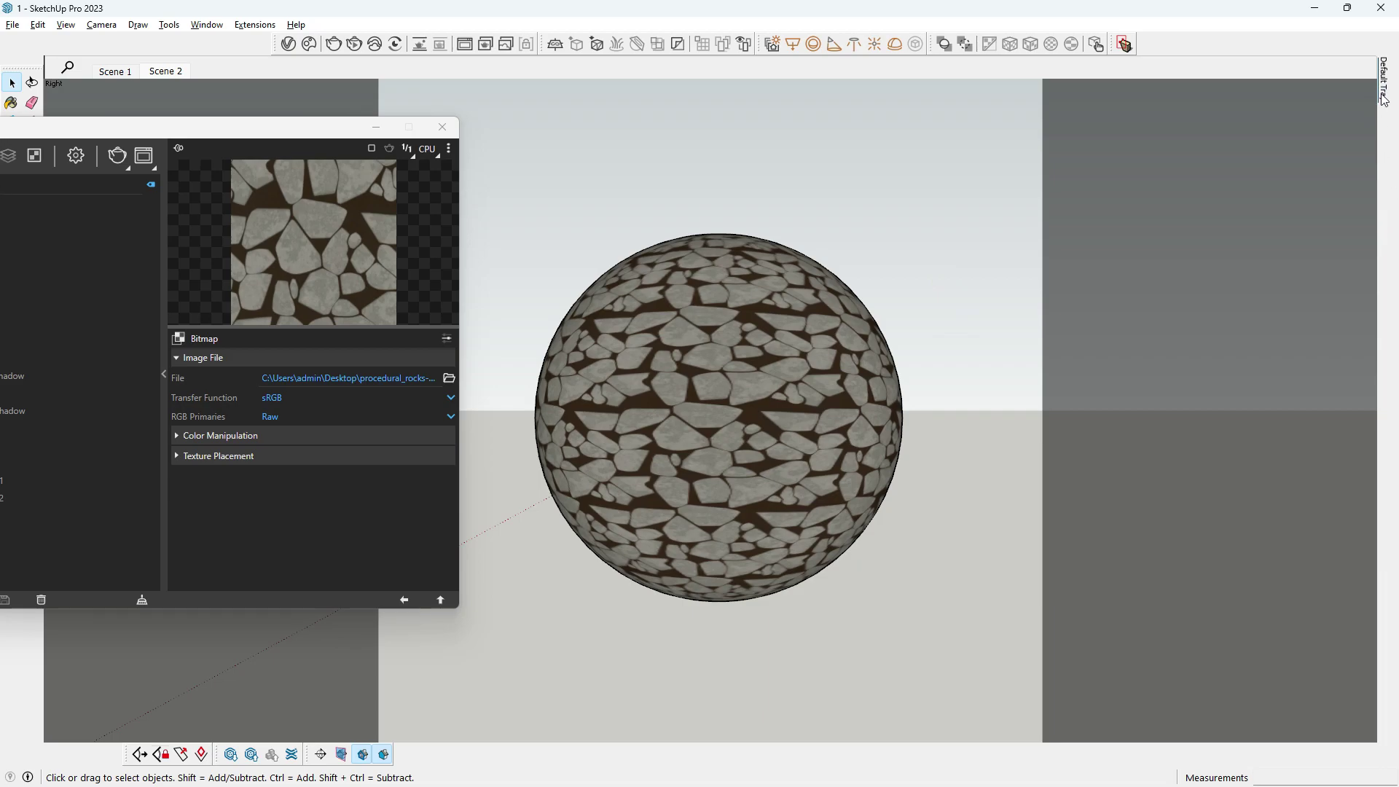
Step: Set the Rock texture width to 2' in the Materials tray
left_click(1202, 318)
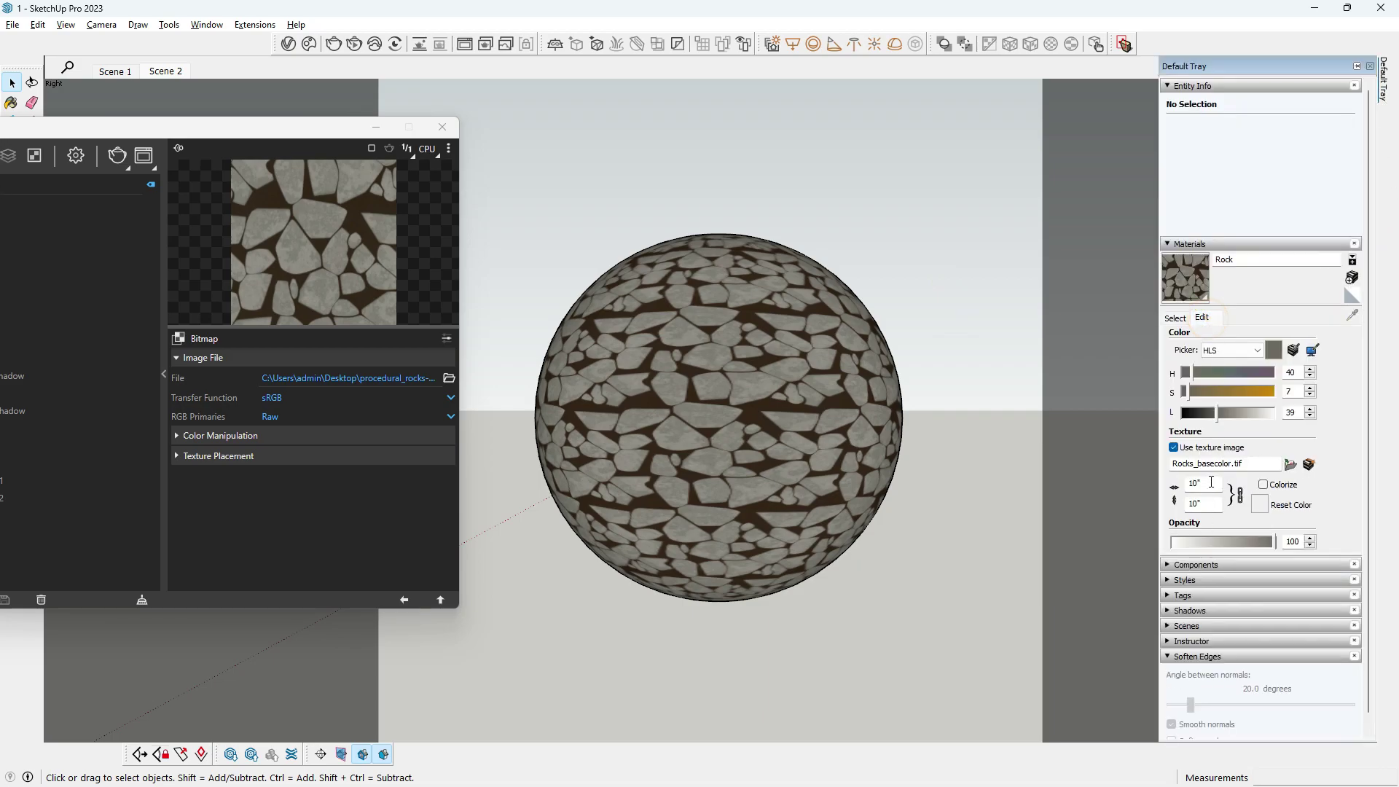
left_click(1188, 483)
type("2'")
key("Return")
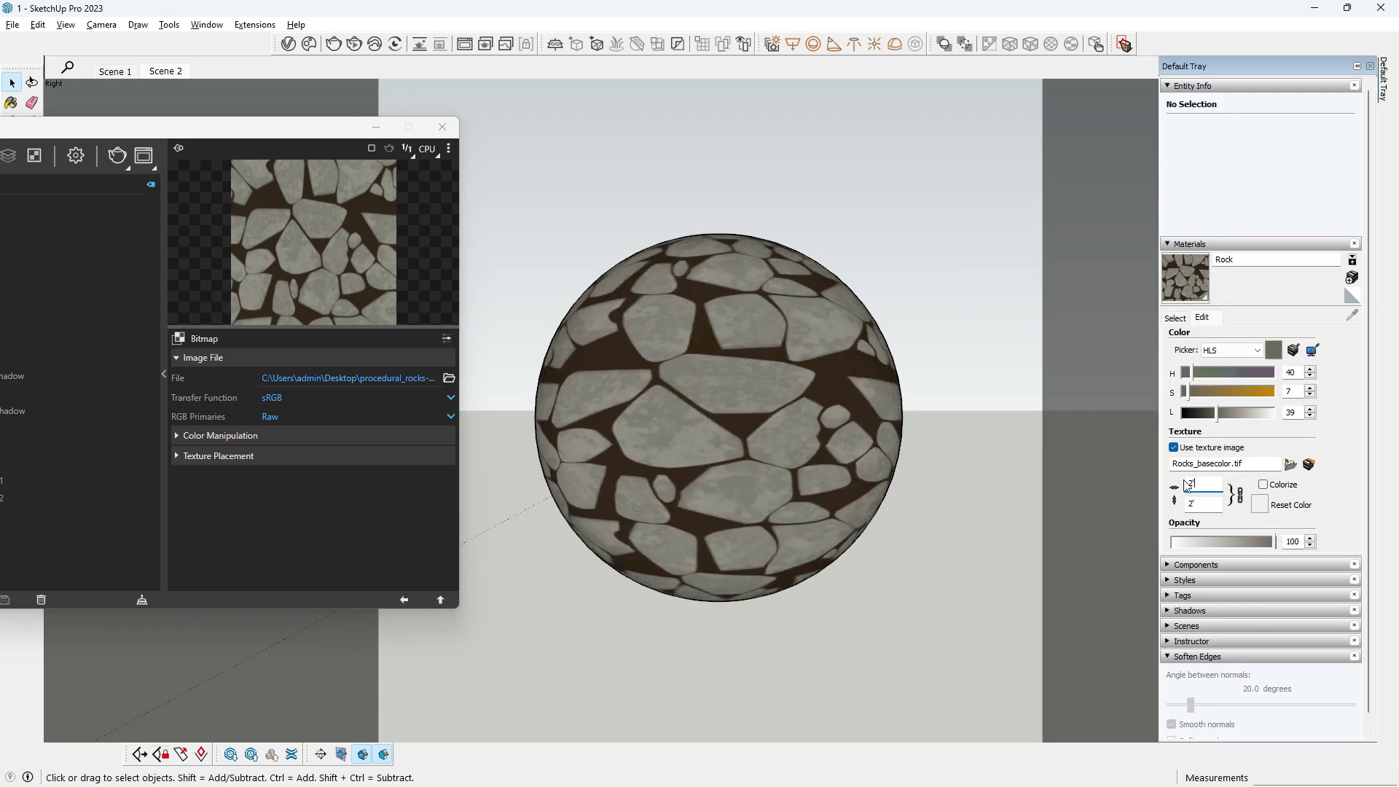
left_click(999, 513)
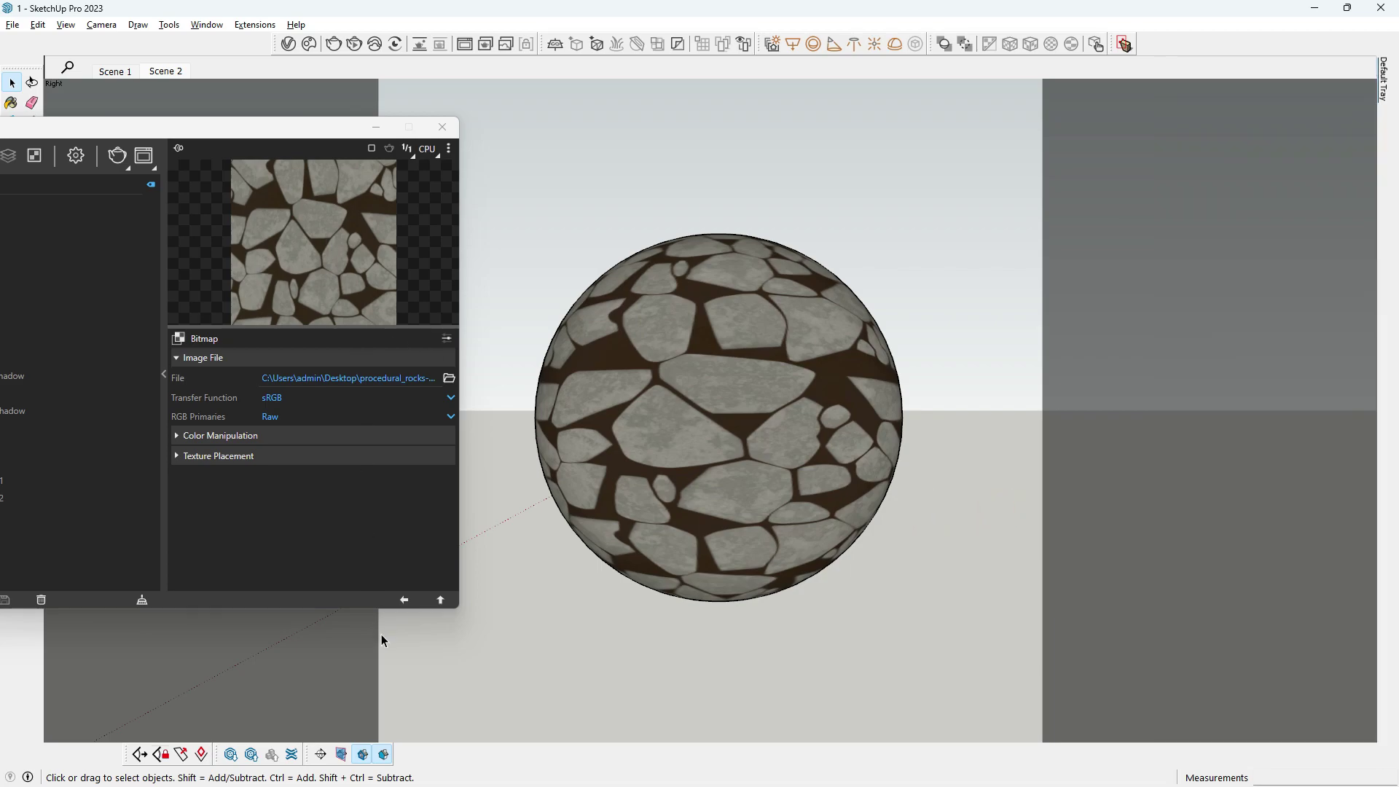
left_click(405, 598)
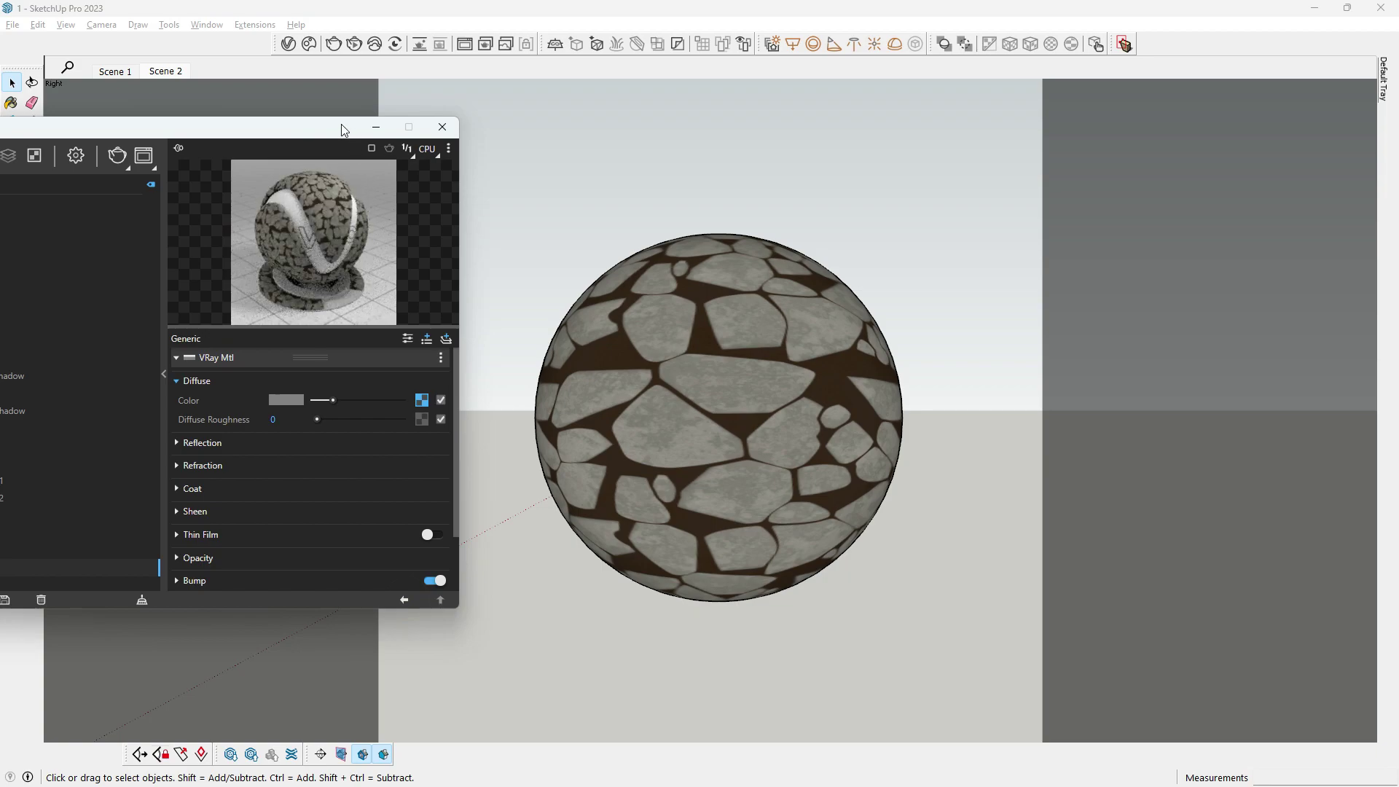
Step: Render the sphere with V-Ray to show the 2' stones in the Frame Buffer
left_click_drag(342, 127, 502, 113)
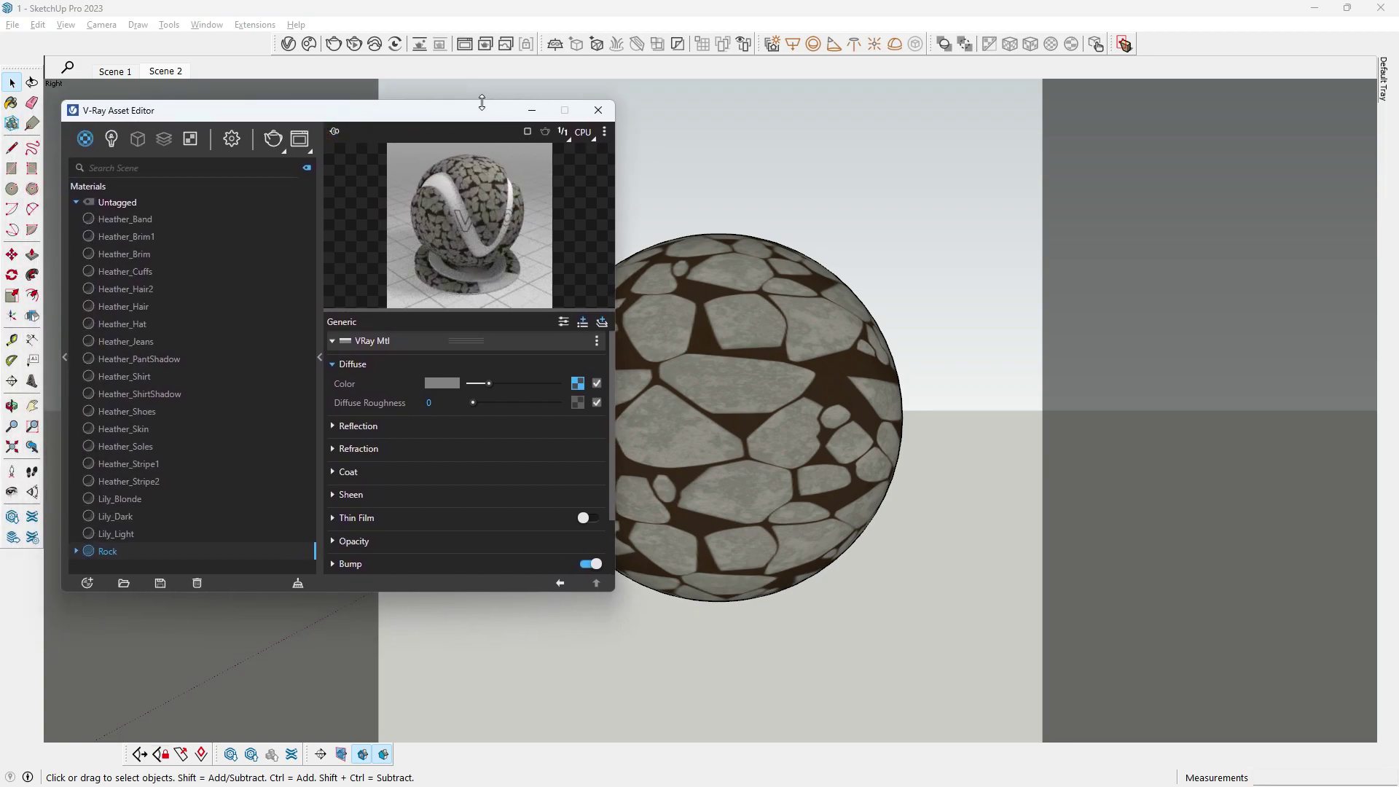
left_click_drag(465, 124, 428, 123)
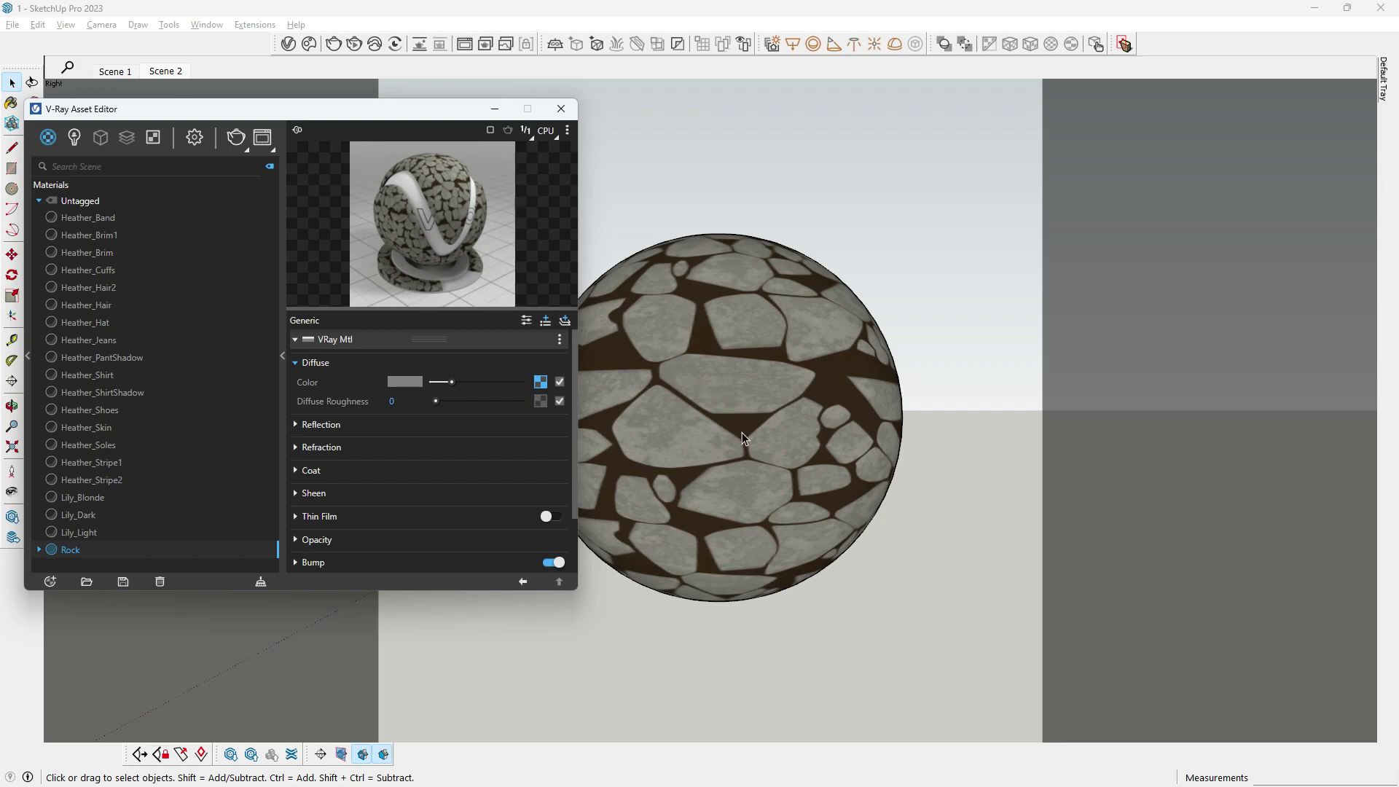
left_click(972, 421)
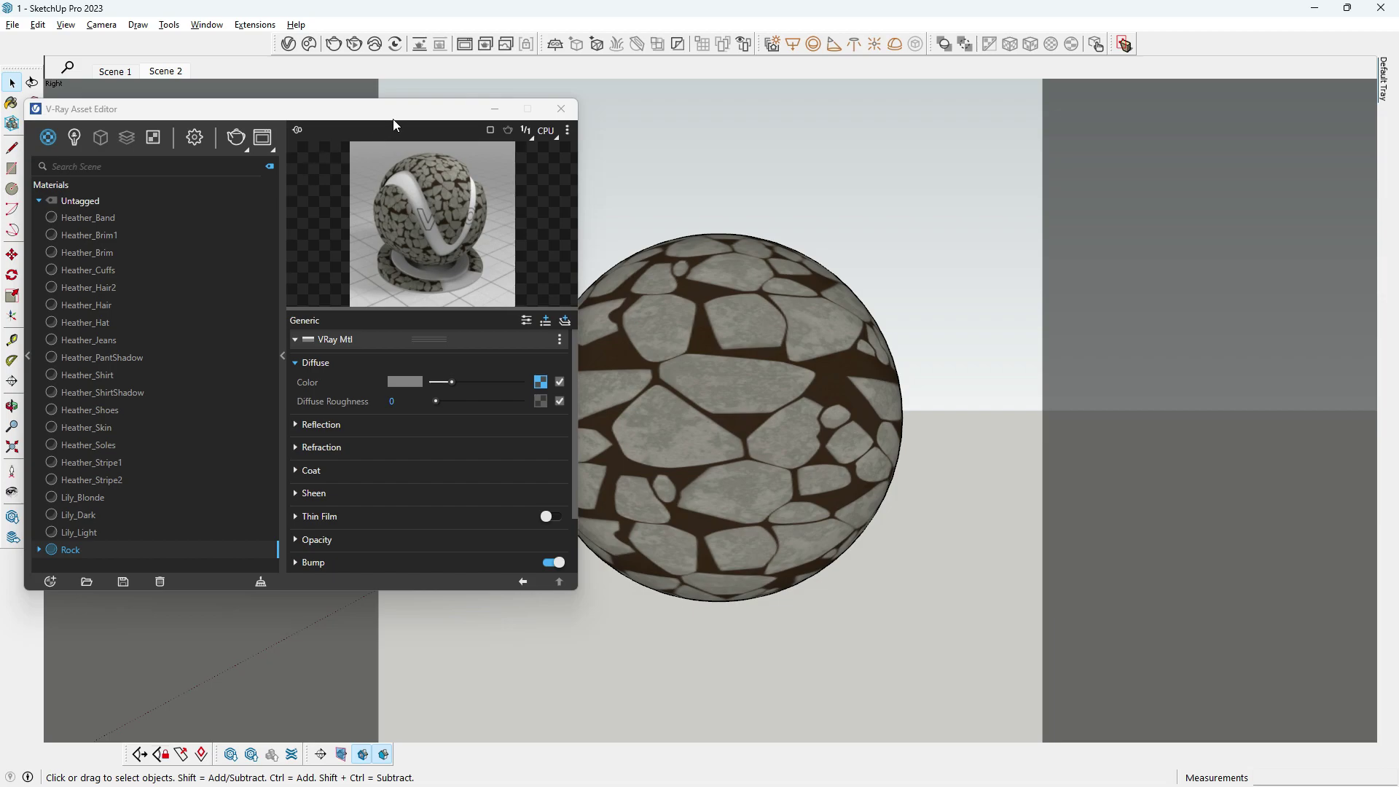
left_click_drag(413, 112, 182, 150)
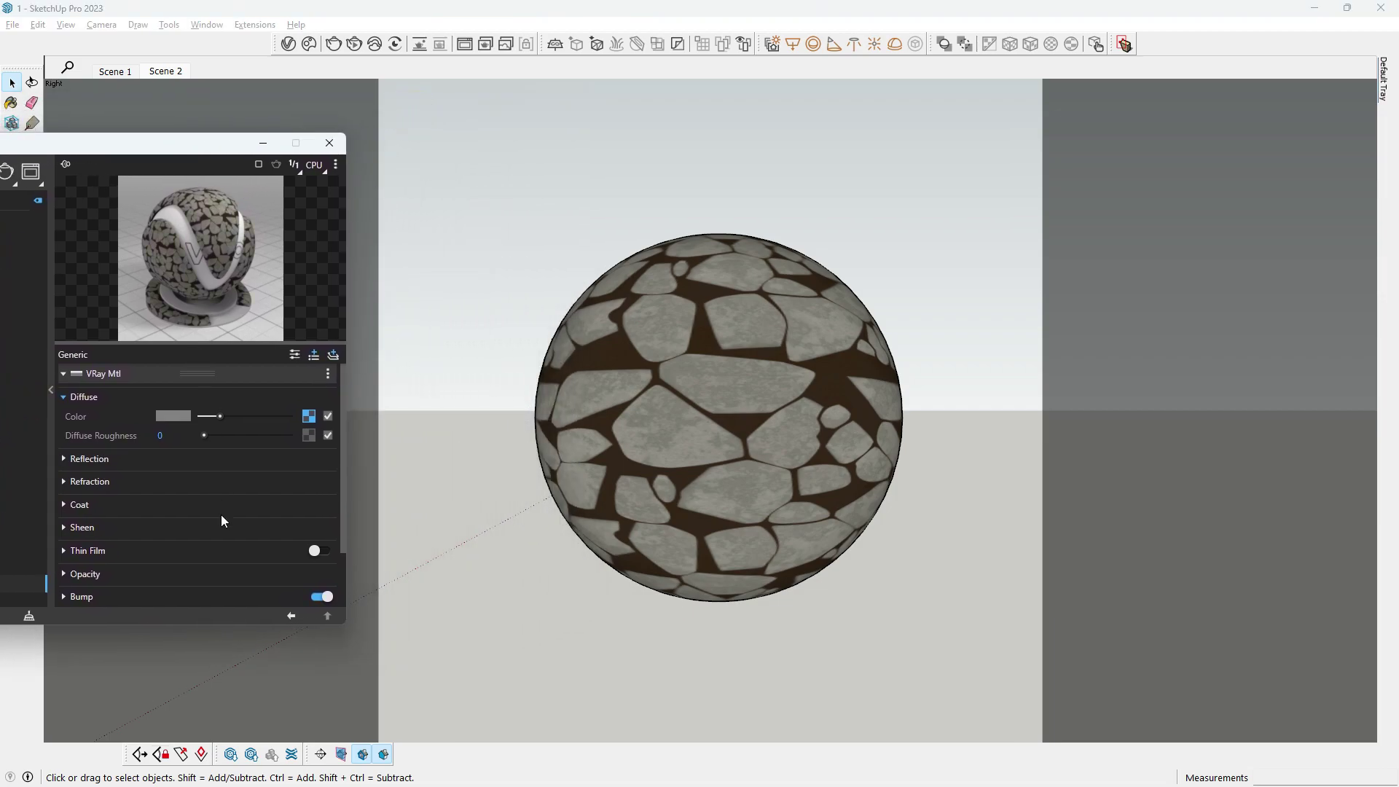
scroll(252, 498, "down", 3)
scroll(247, 496, "up", 3)
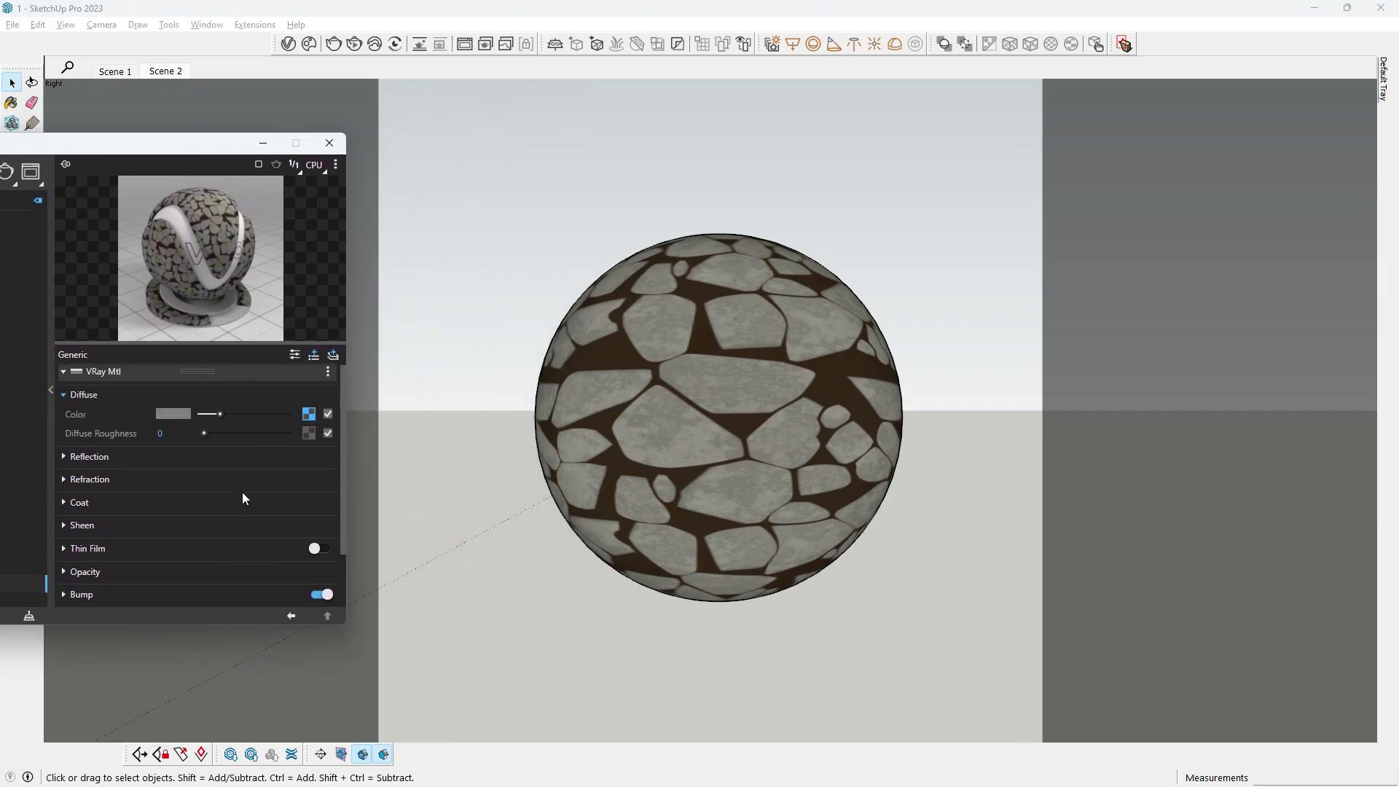
left_click(334, 45)
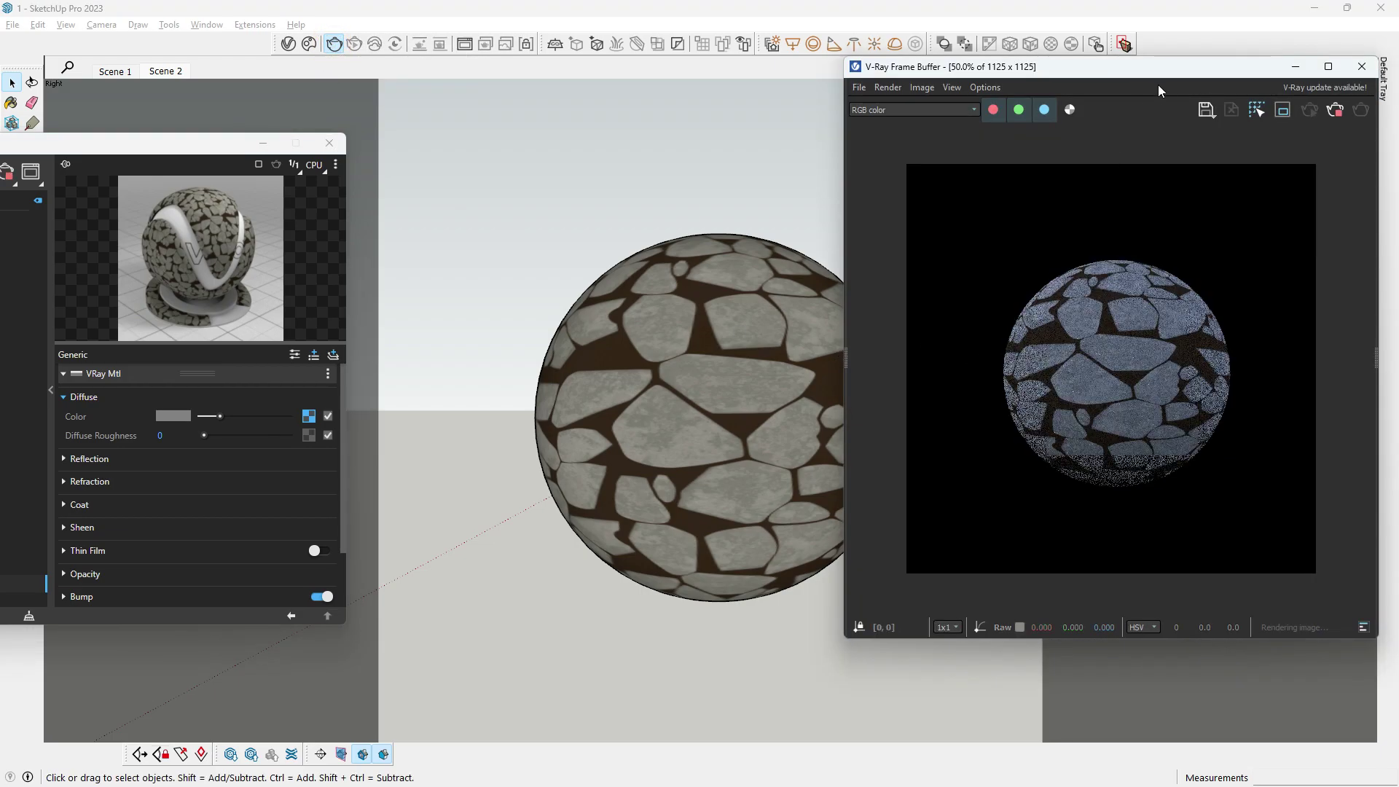
left_click_drag(1182, 72, 1202, 74)
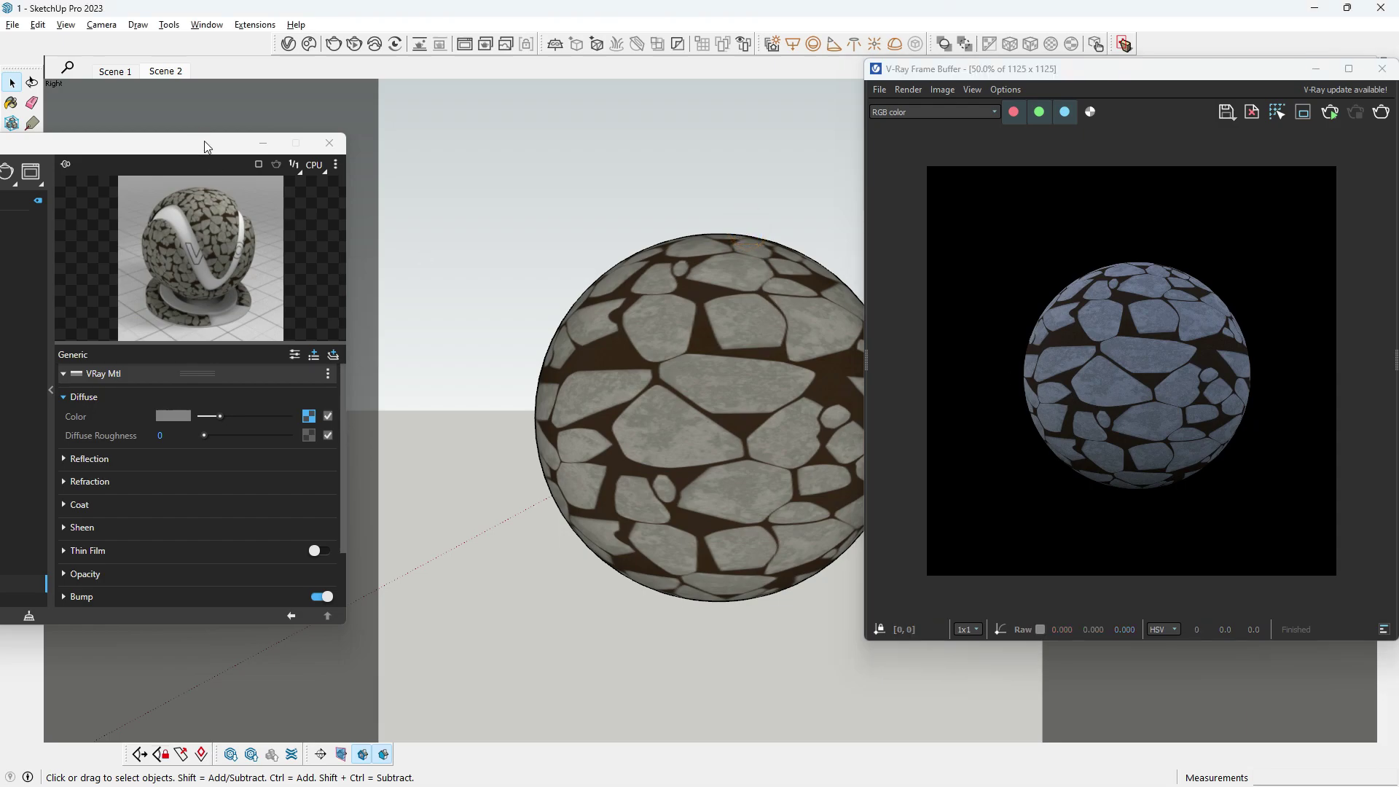
Step: Collapse Diffuse, expand Reflection, and load Rocks_roughness as the reflection colour bitmap
left_click_drag(205, 146, 326, 126)
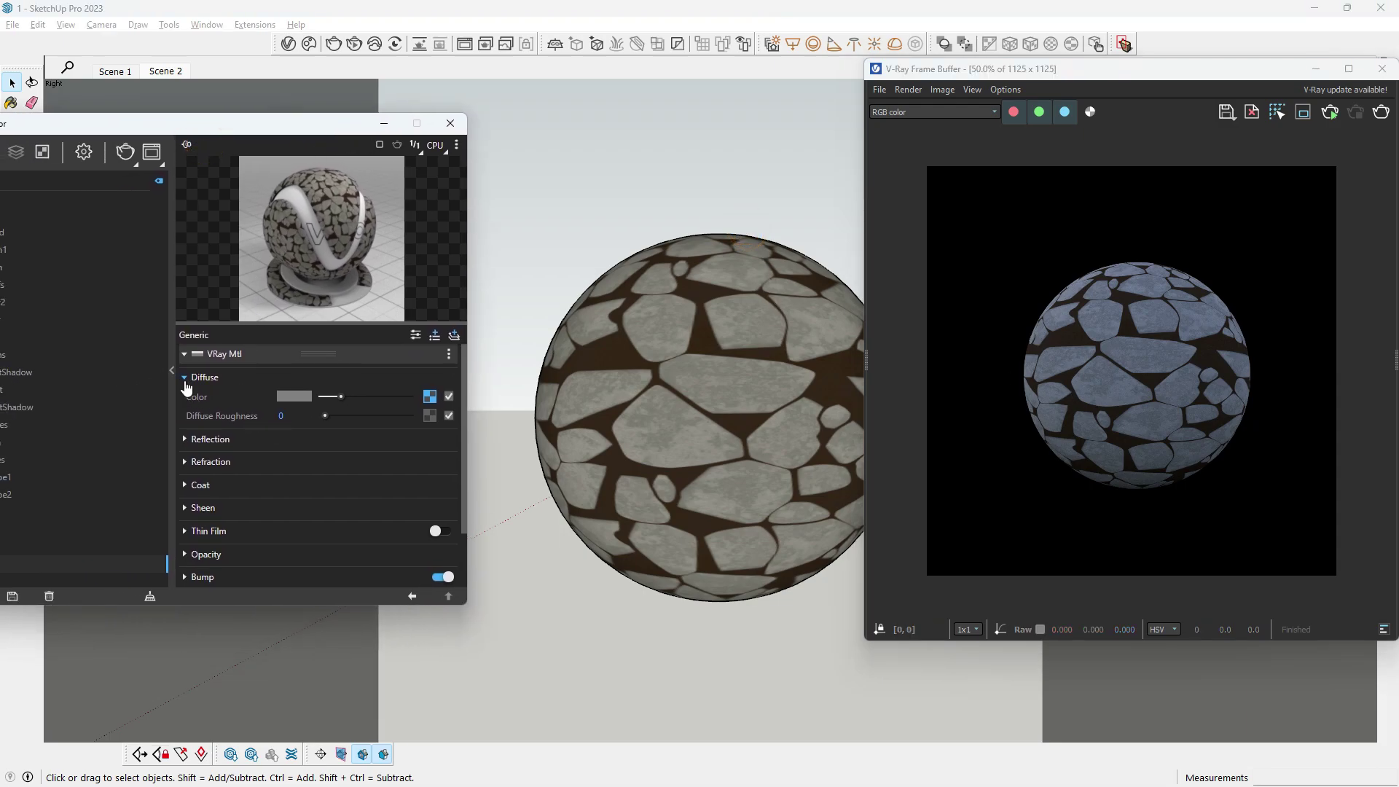
left_click(185, 379)
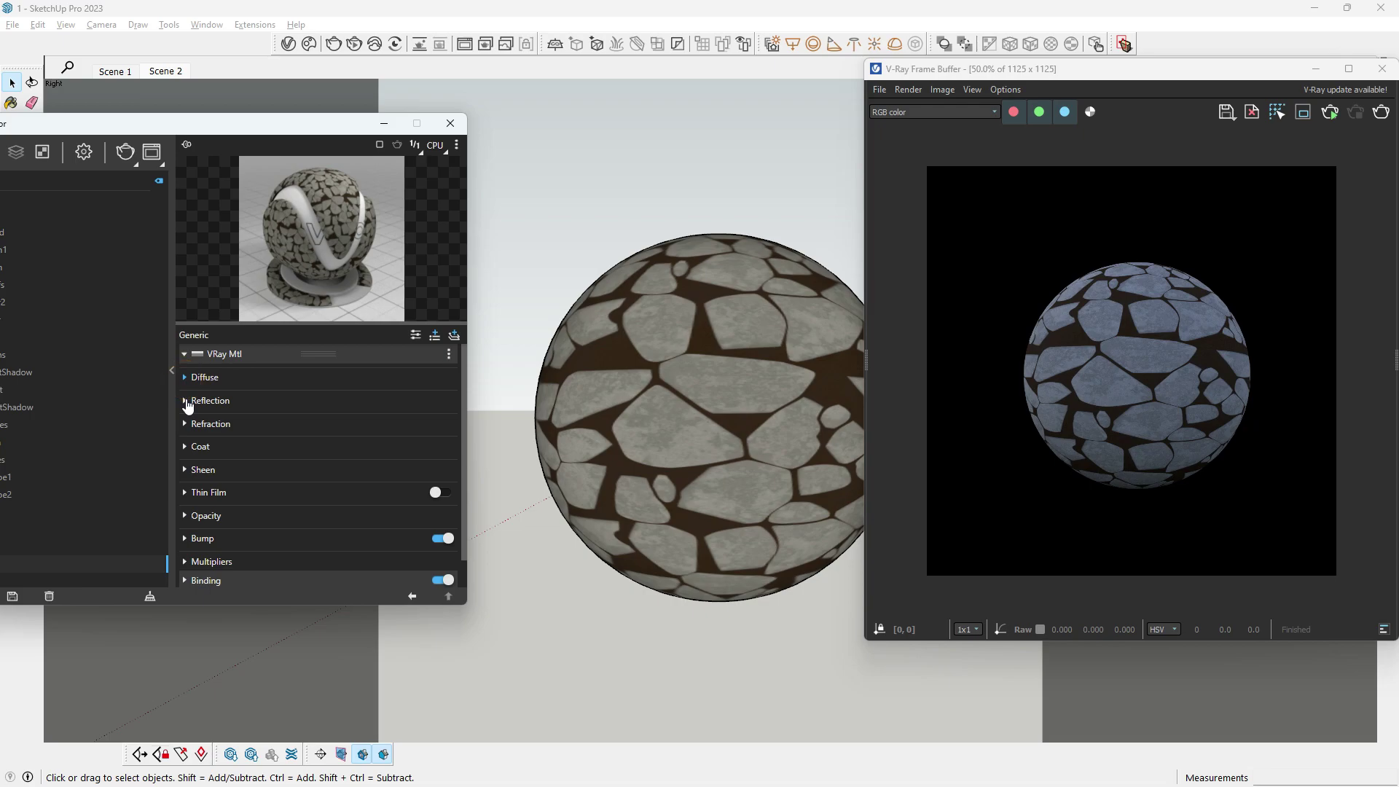
left_click(186, 401)
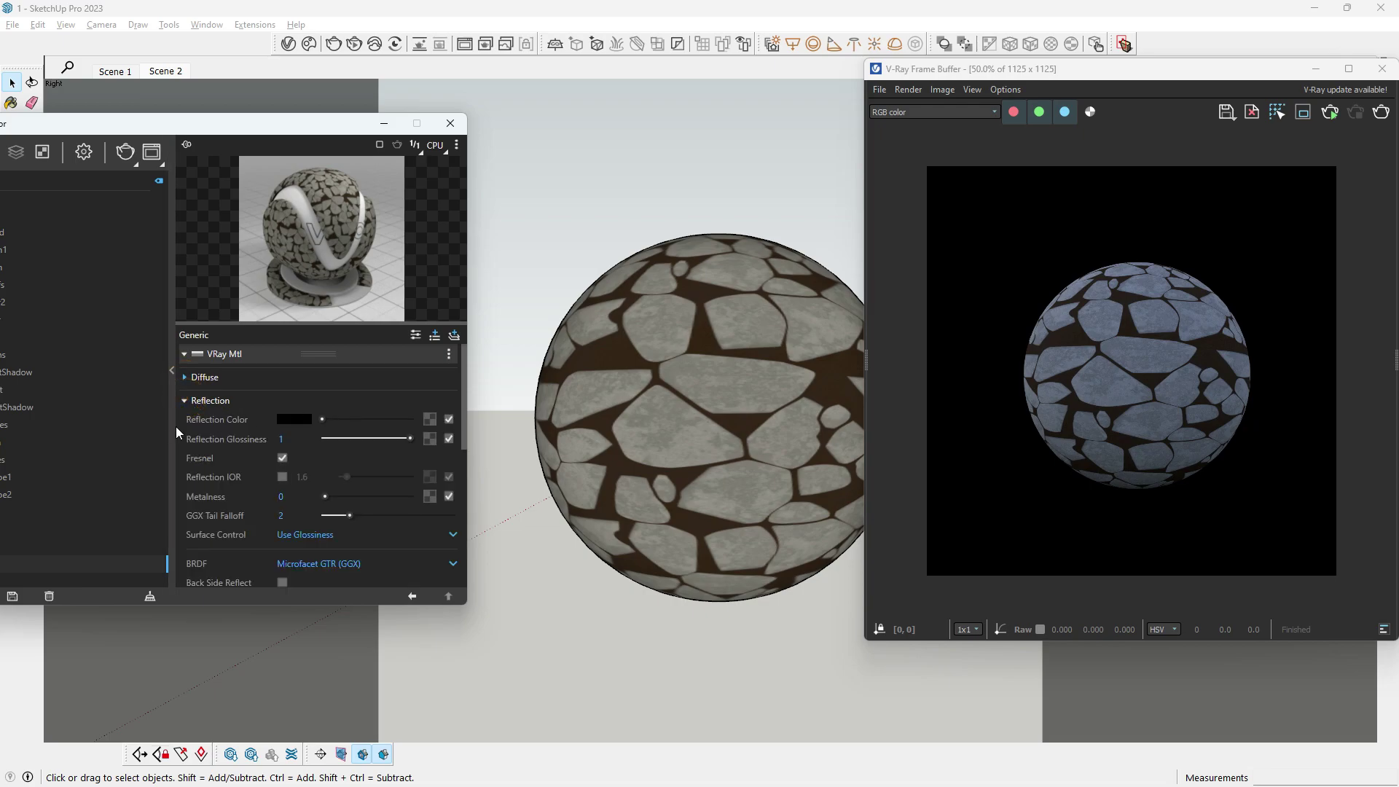
left_click(430, 420)
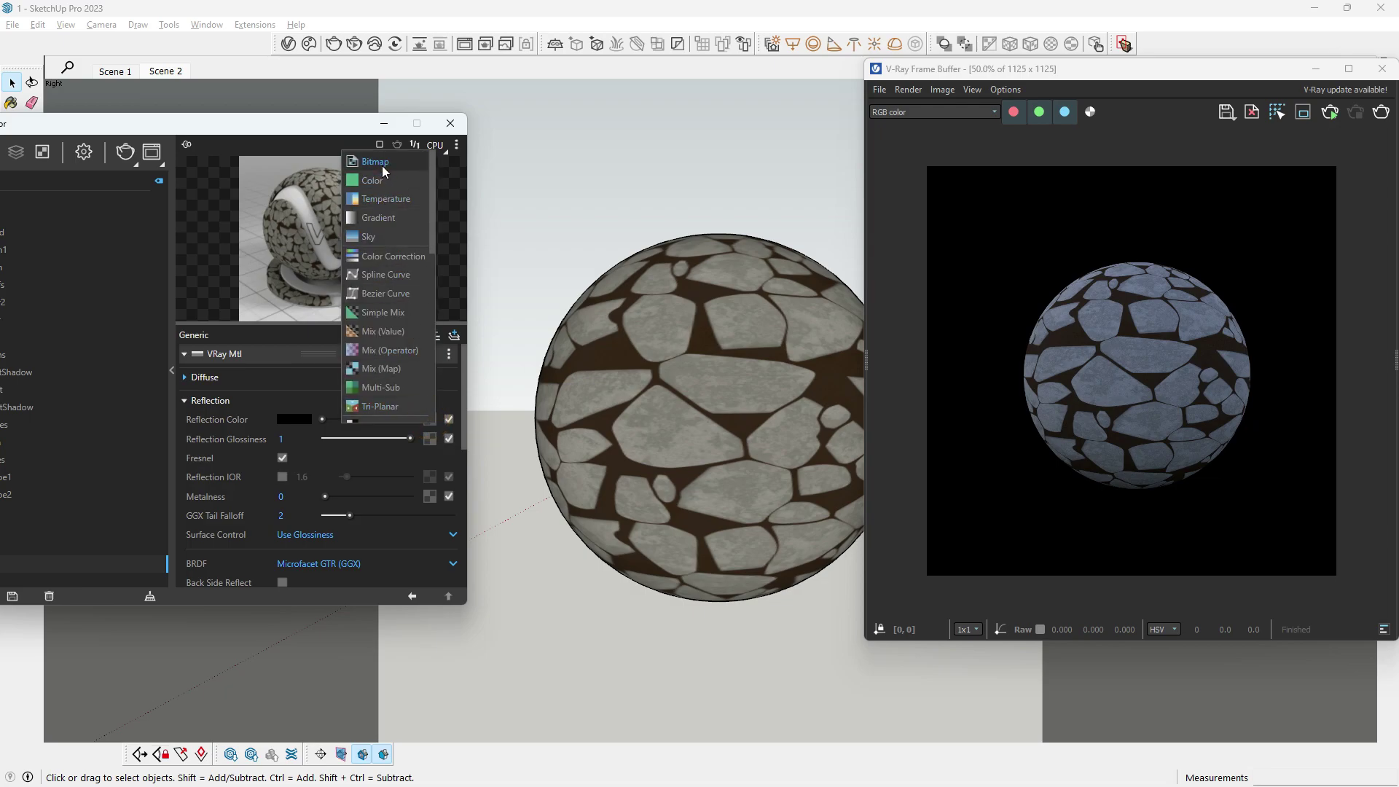
left_click(430, 422)
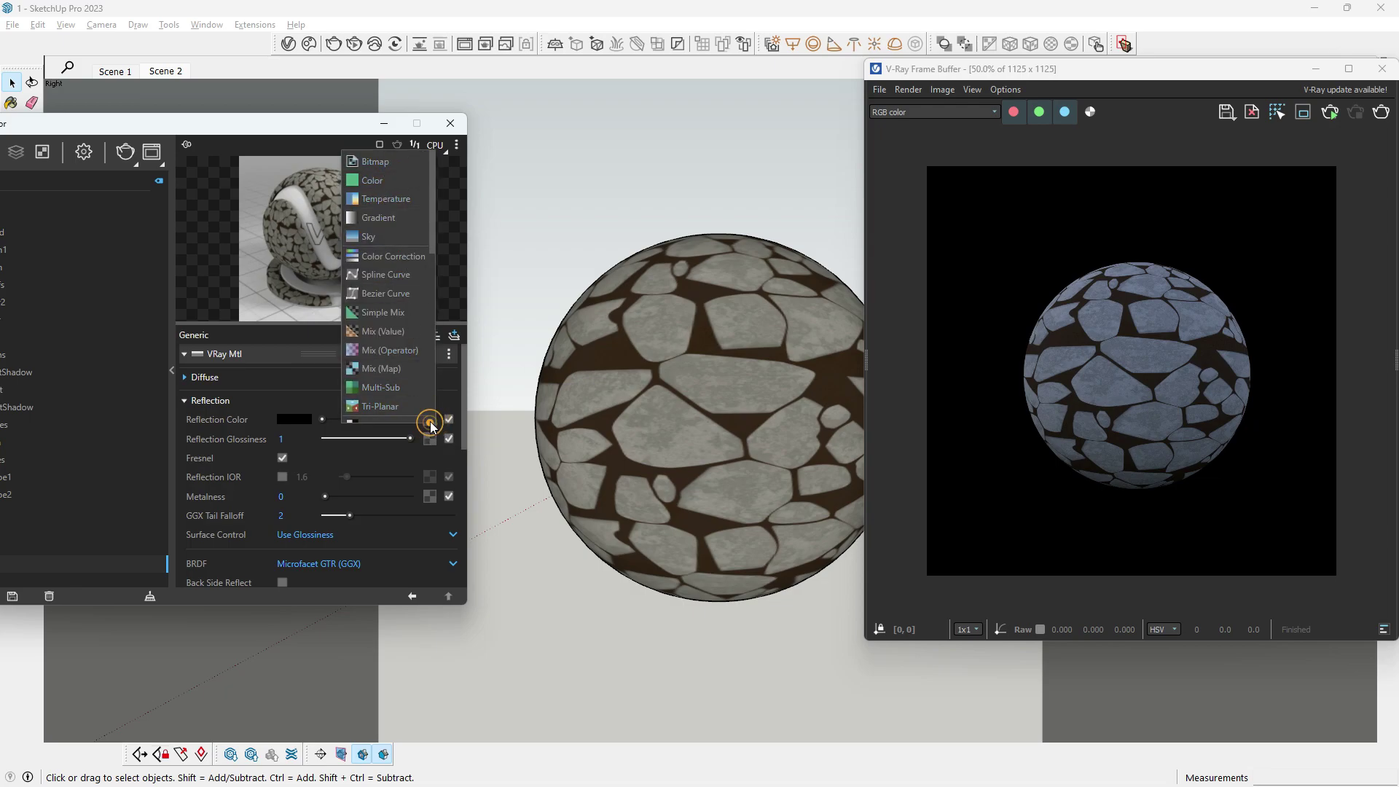
left_click(387, 164)
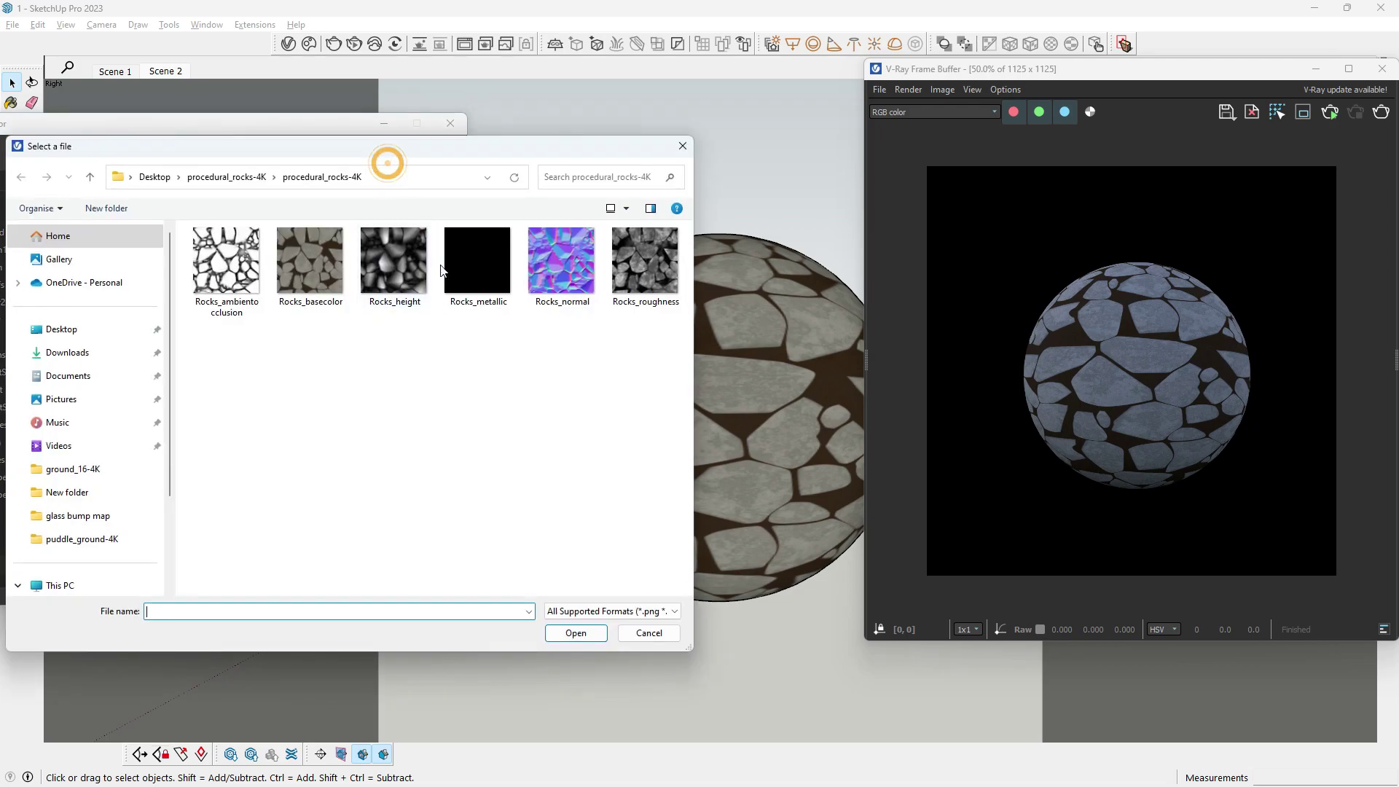
left_click(659, 274)
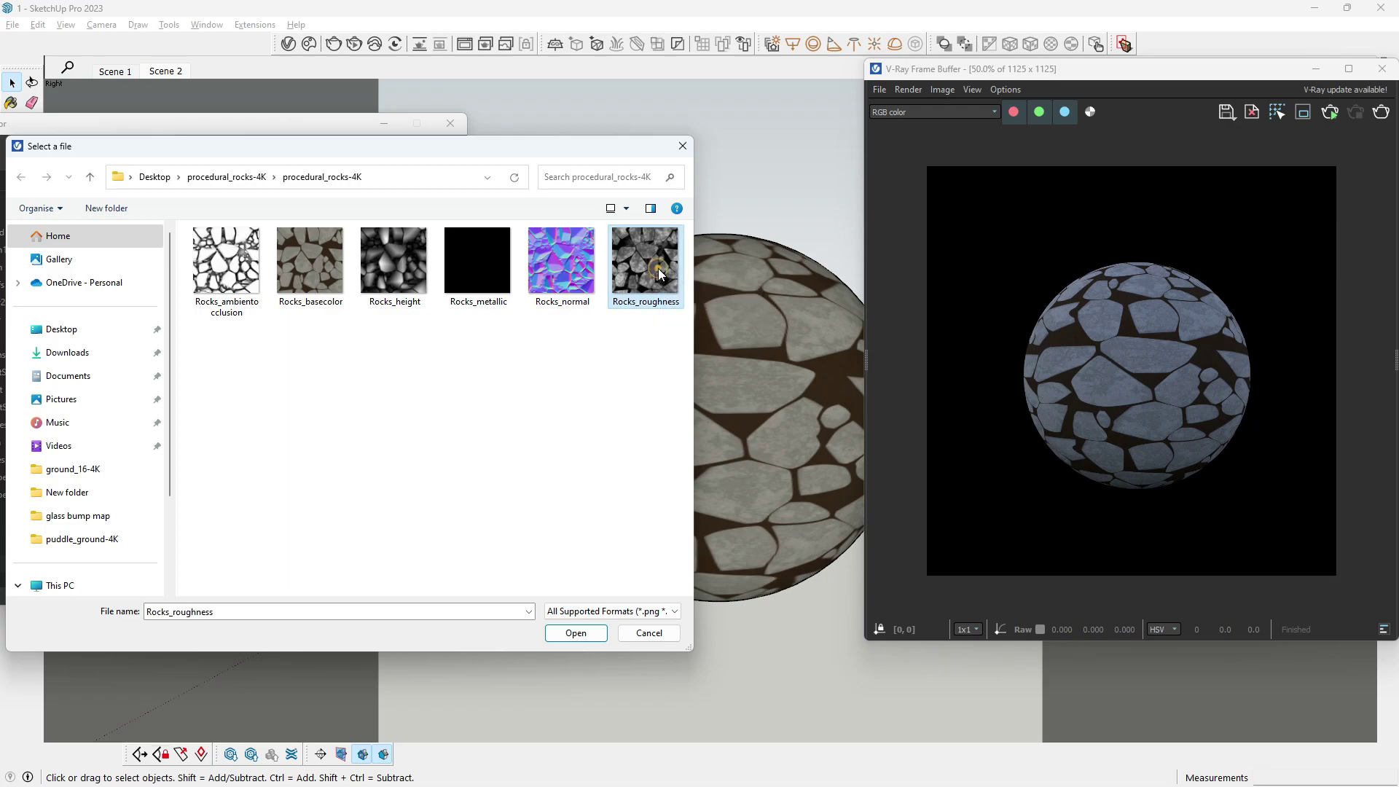
left_click(584, 632)
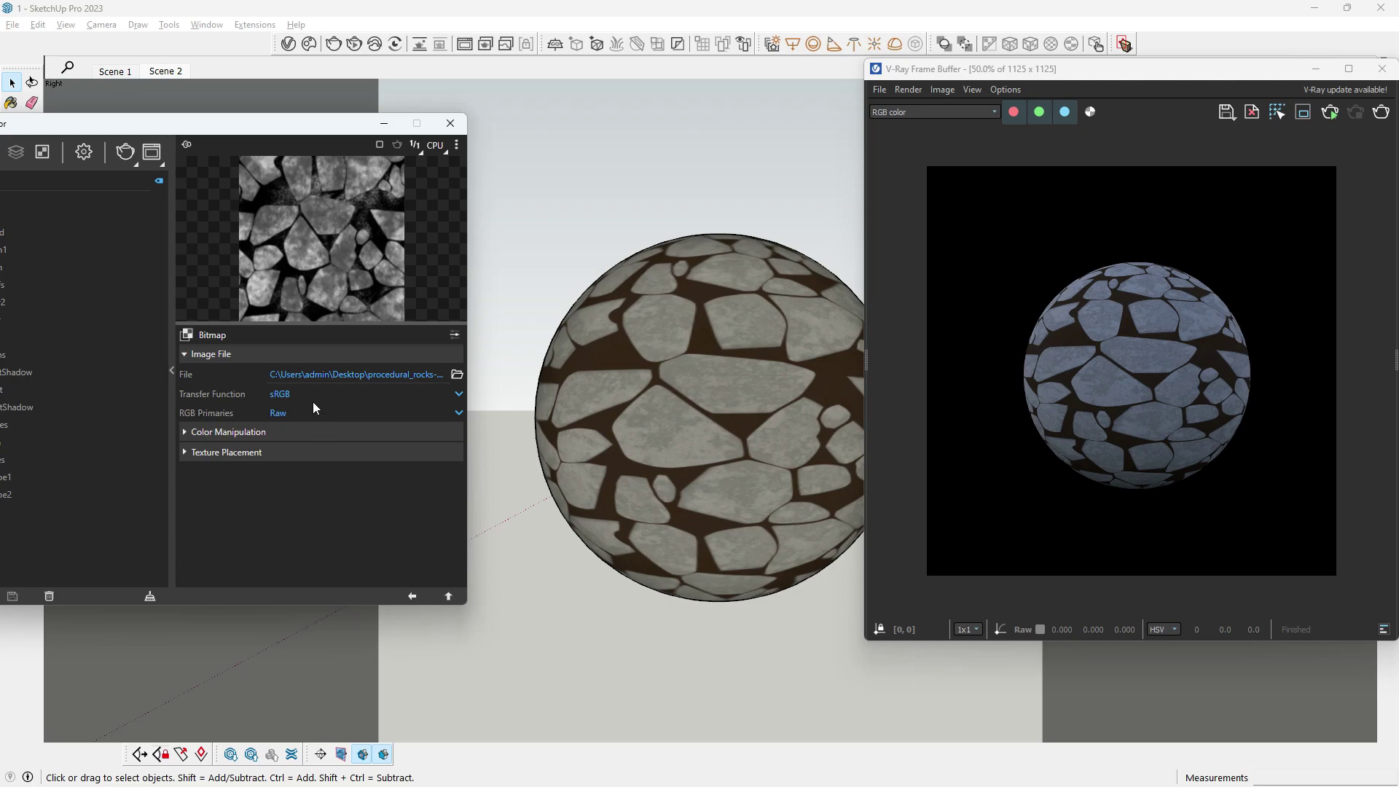
left_click(294, 409)
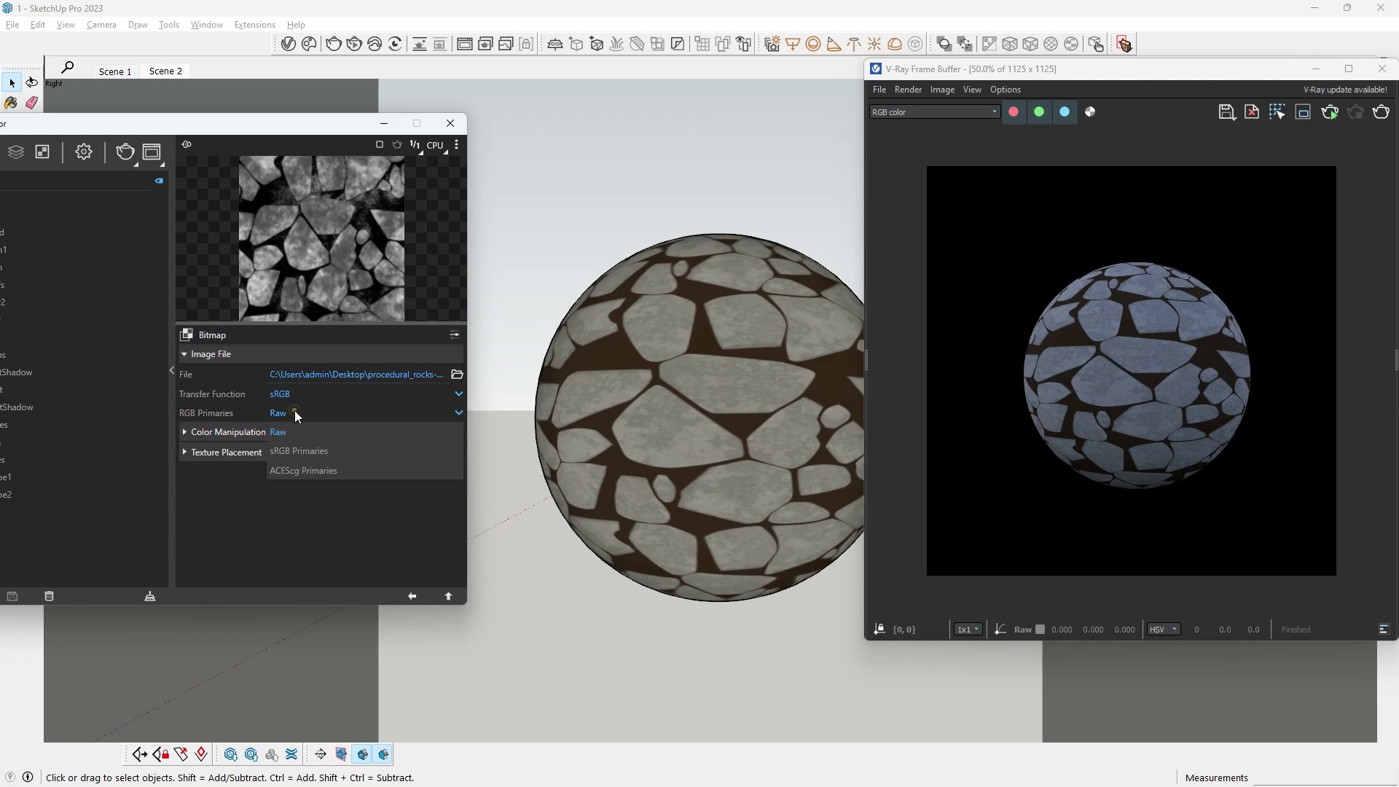
Step: Leave the reflection texture on sRGB and set the diffuse image to sRGB Primaries
left_click(318, 453)
left_click(412, 595)
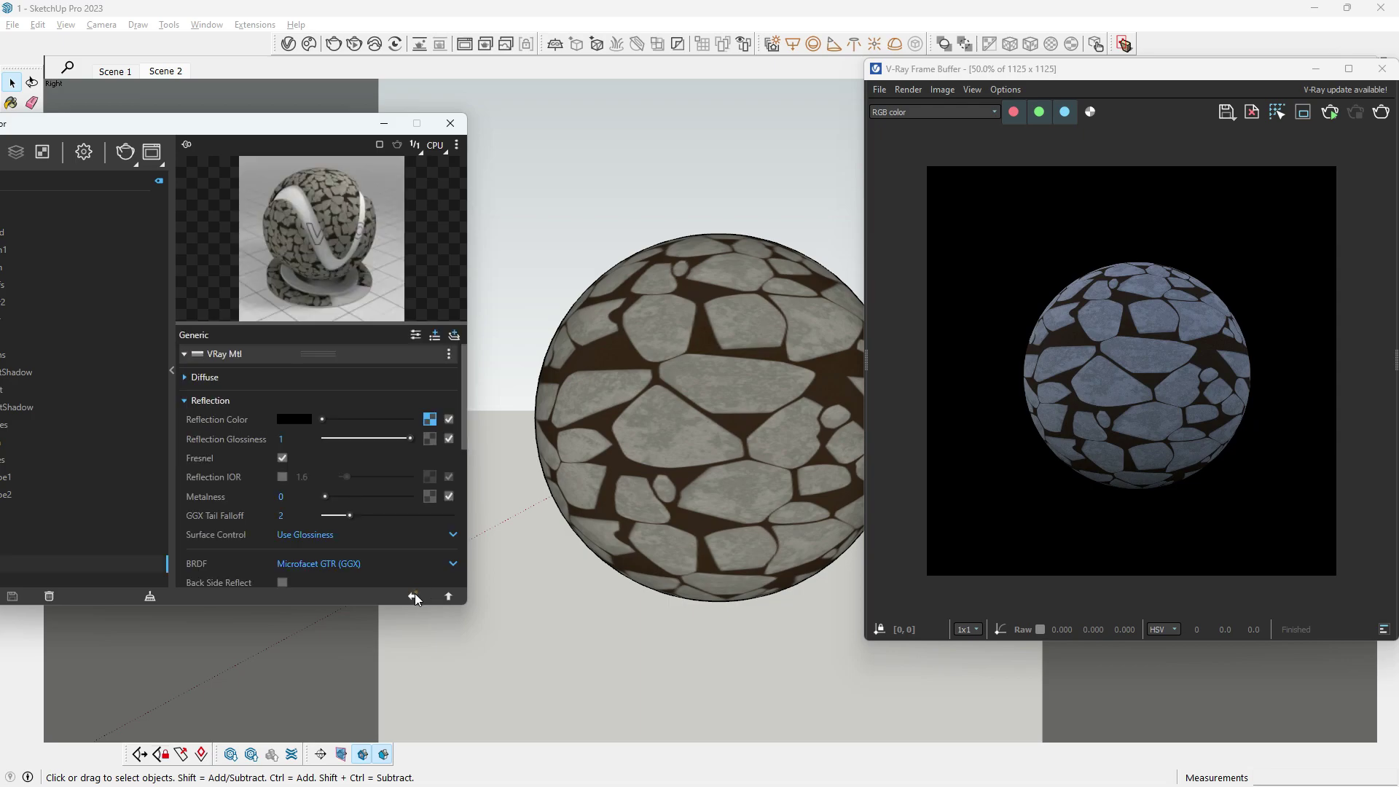
left_click(200, 377)
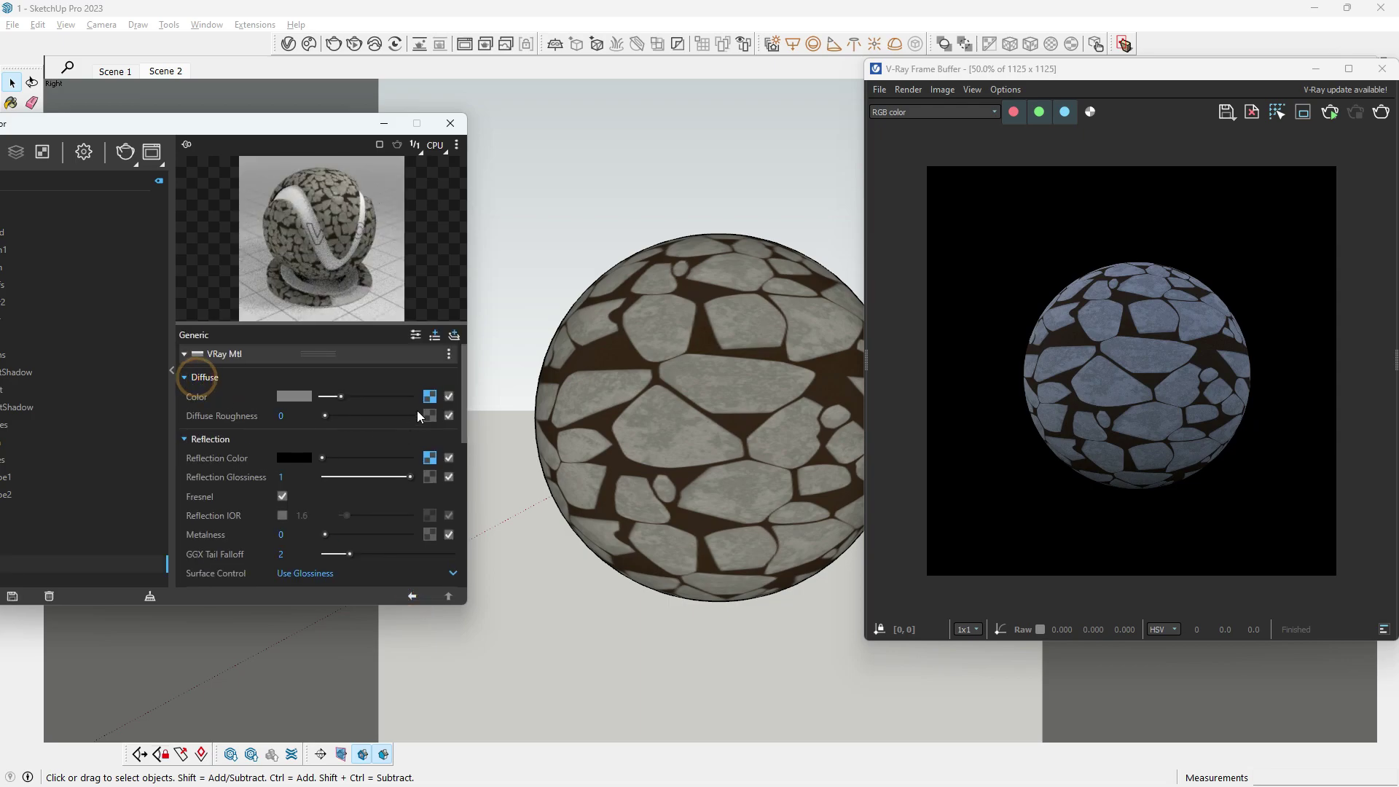
left_click(430, 397)
left_click(349, 414)
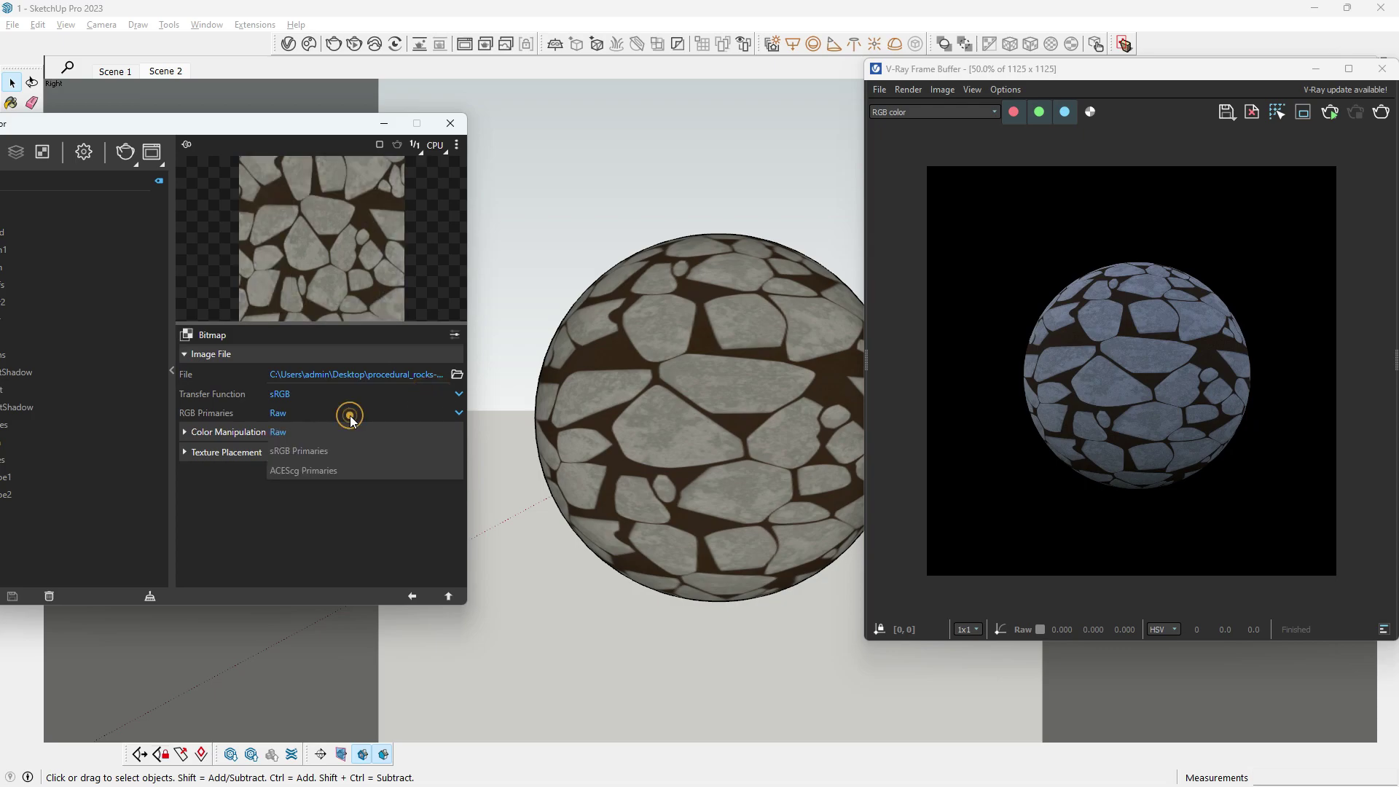
left_click(342, 451)
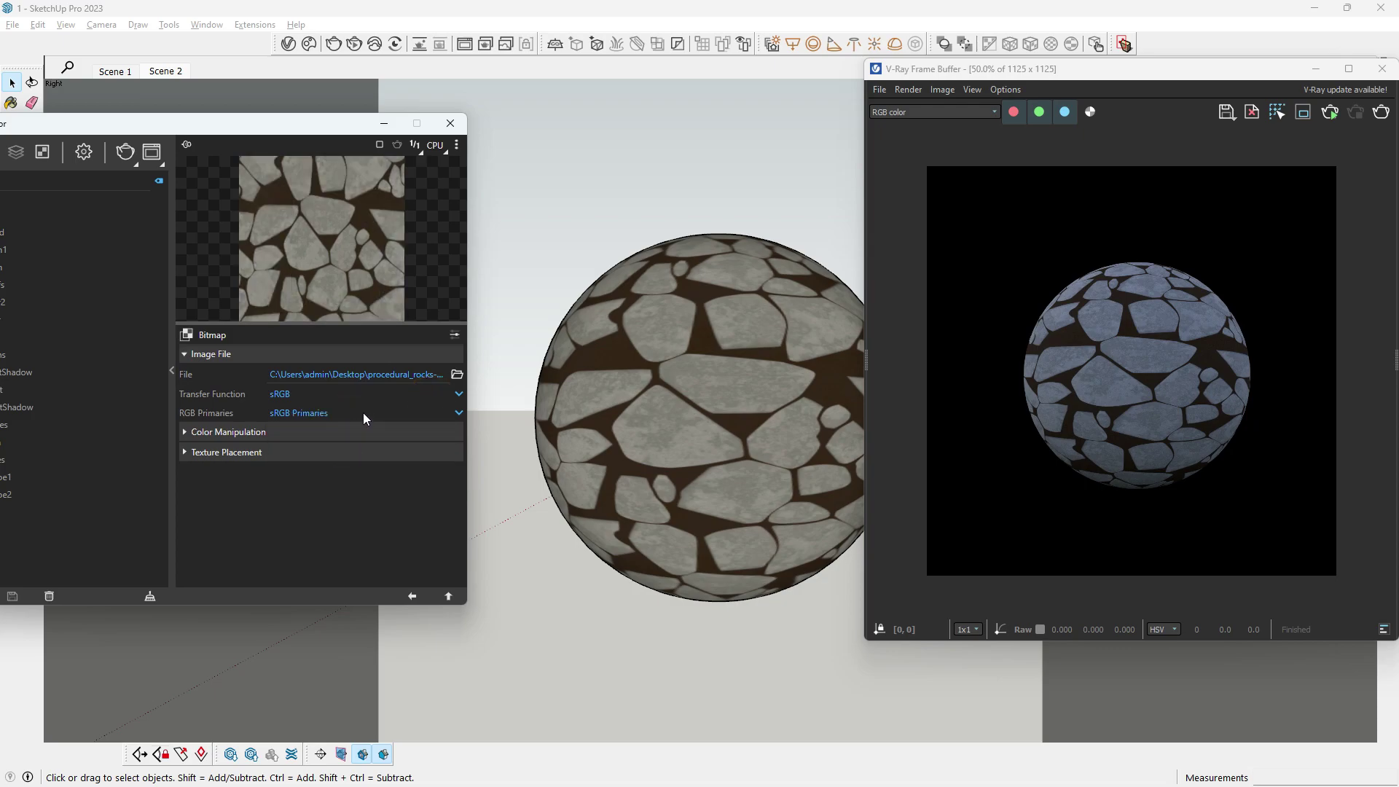
left_click(412, 596)
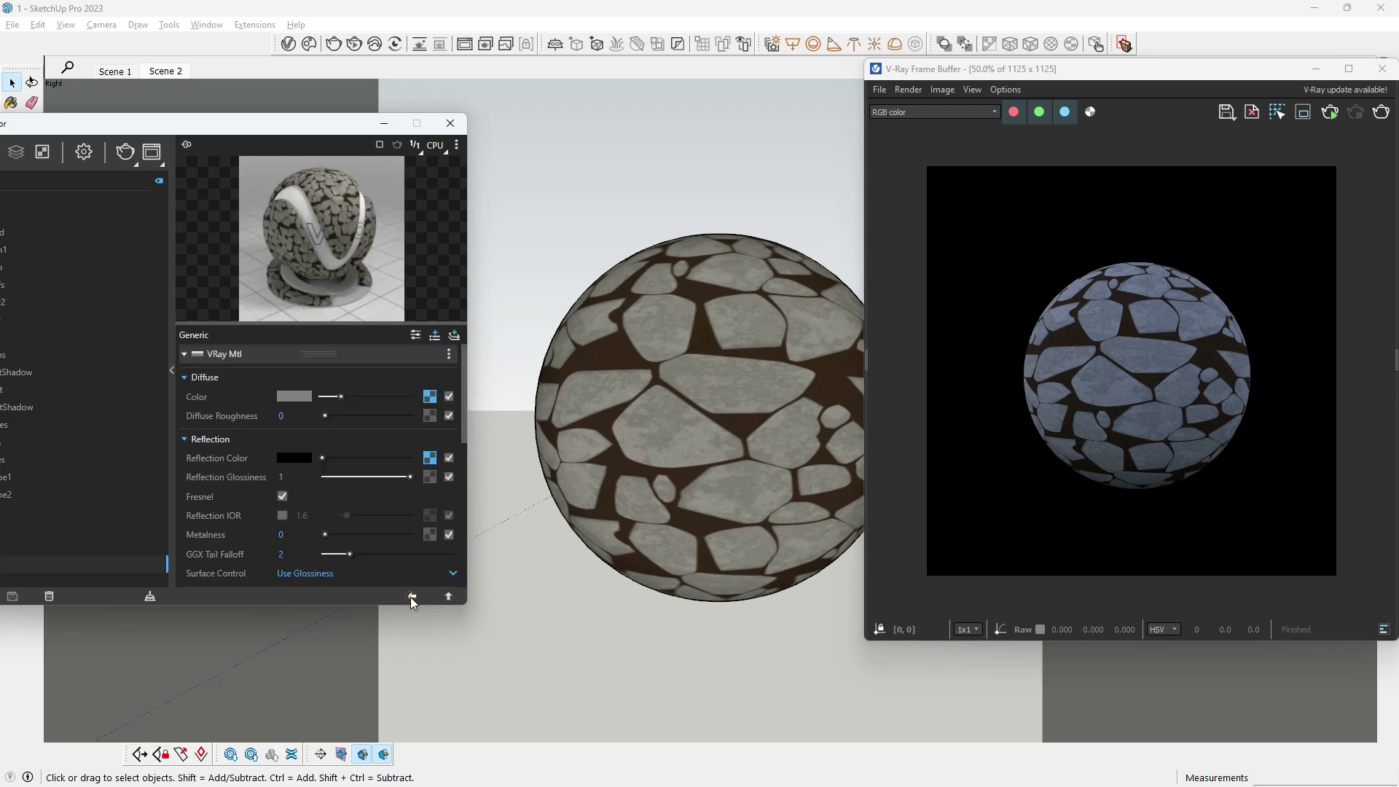
Step: Try Raw primaries on the diffuse image, then restore sRGB Primaries
left_click(436, 400)
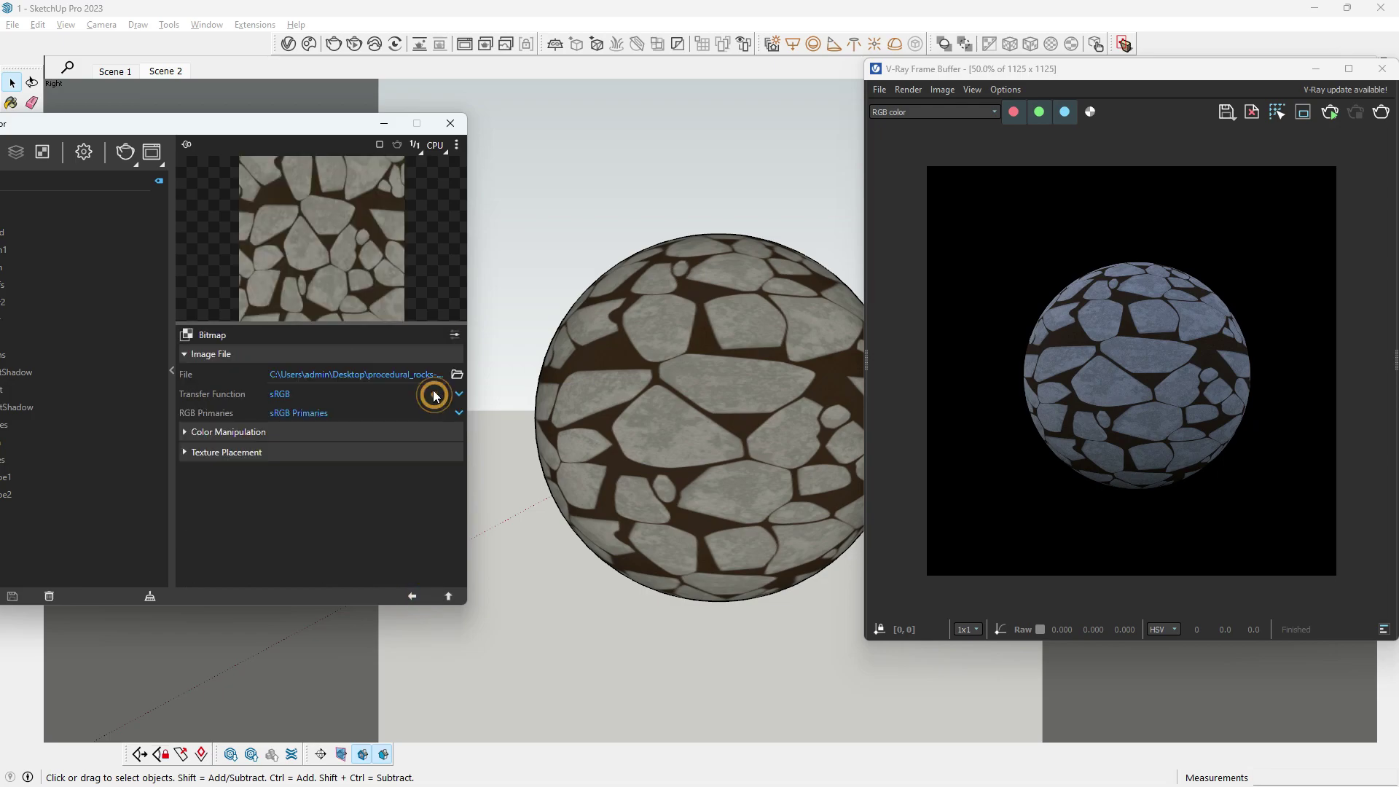
left_click(324, 415)
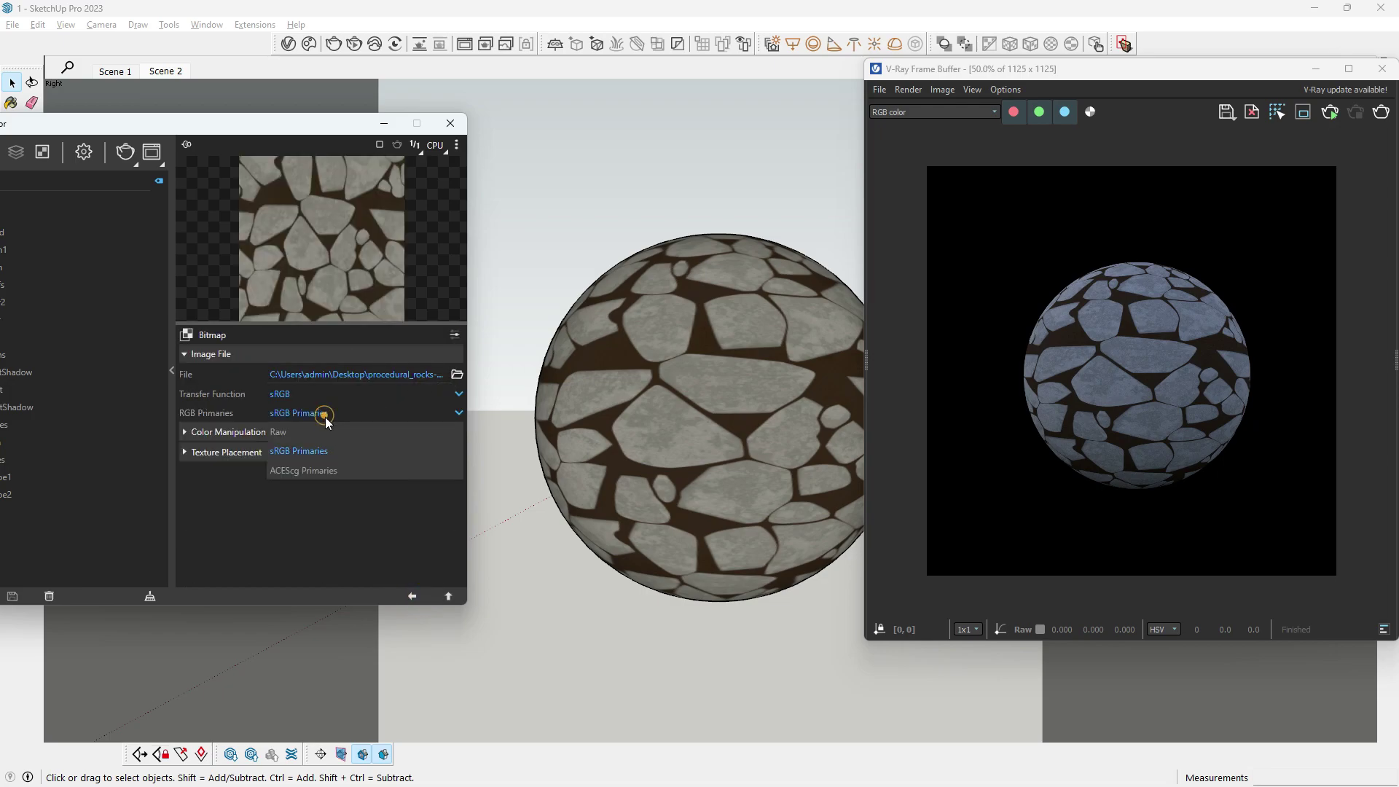
left_click(314, 434)
left_click(346, 412)
left_click(338, 450)
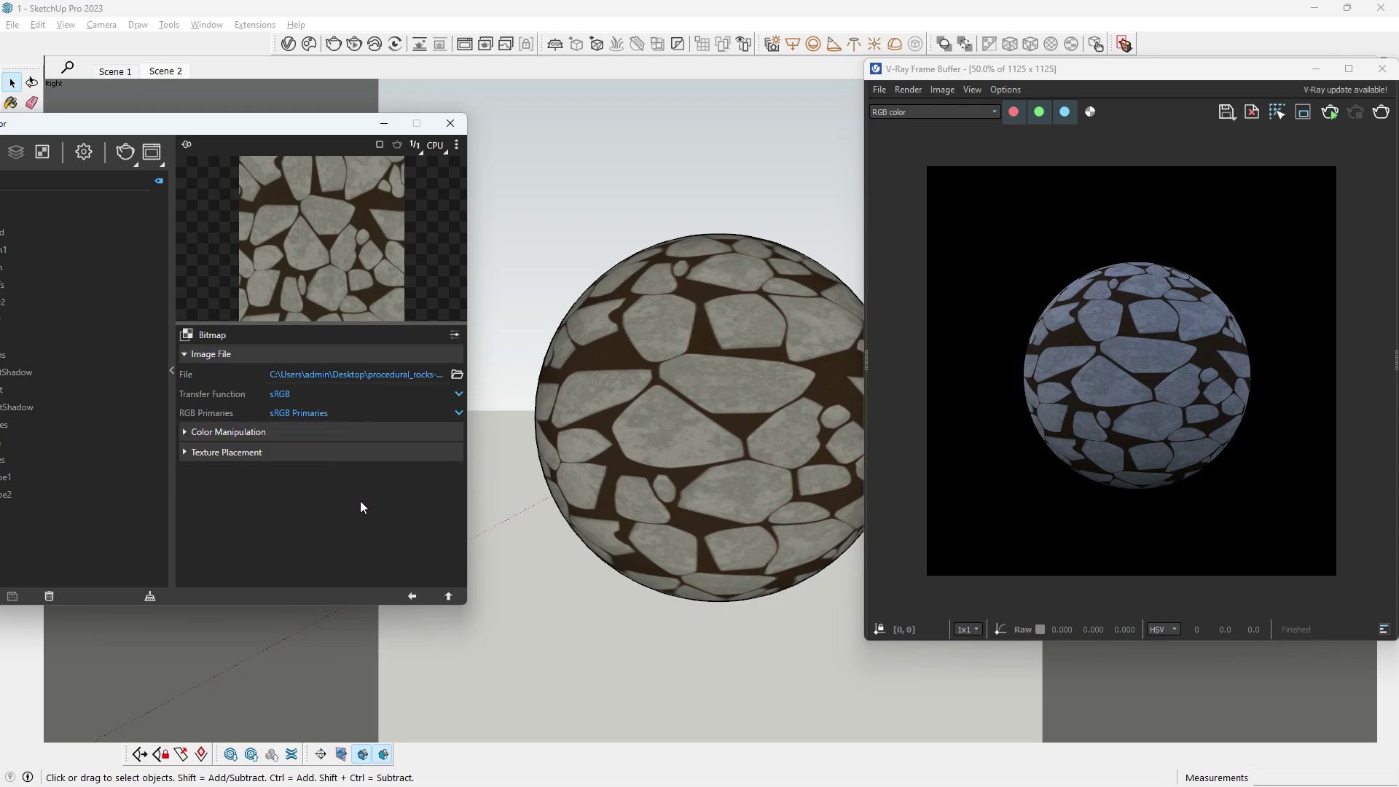
left_click(412, 593)
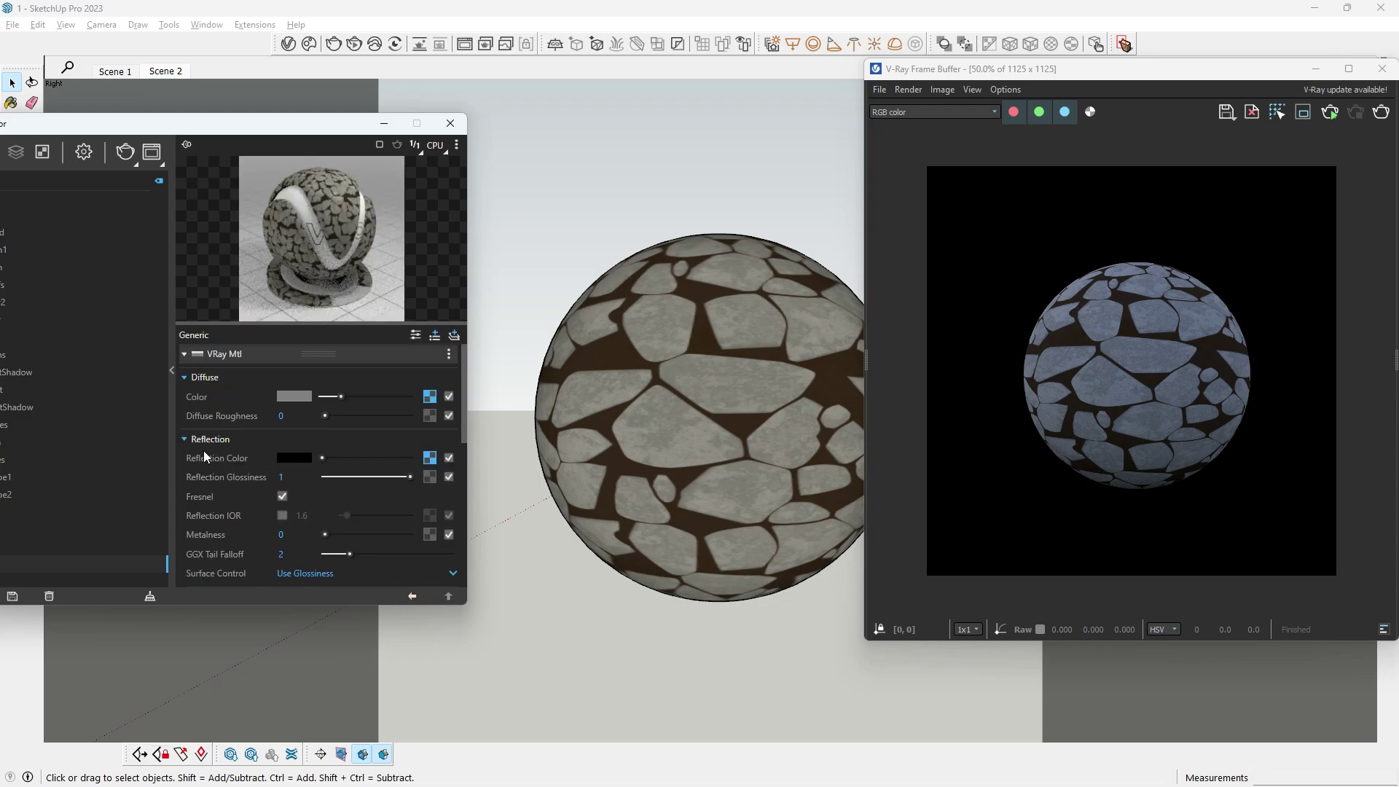
Step: Keep sRGB Primaries on the reflection texture and choose a bitmap for Reflection Glossiness
left_click(430, 458)
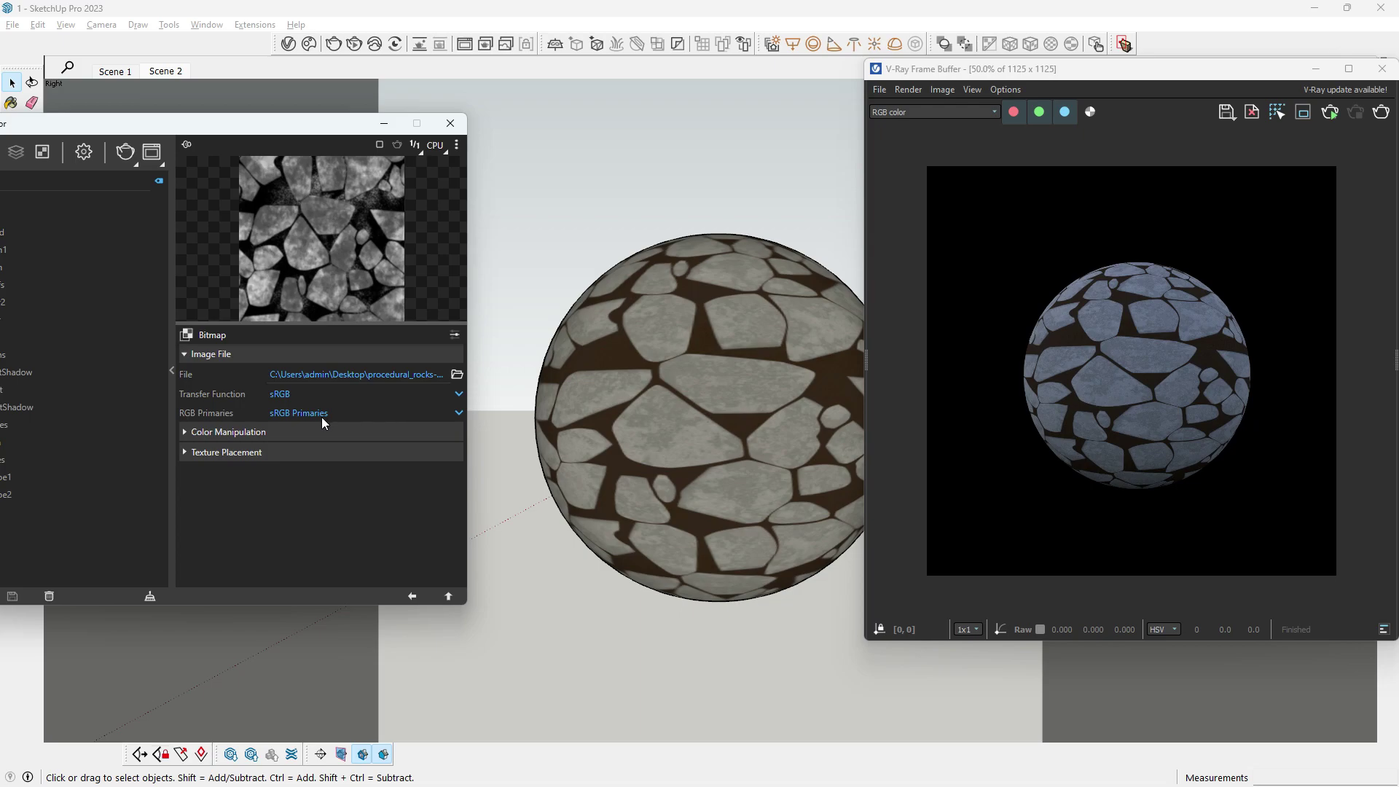
left_click(341, 412)
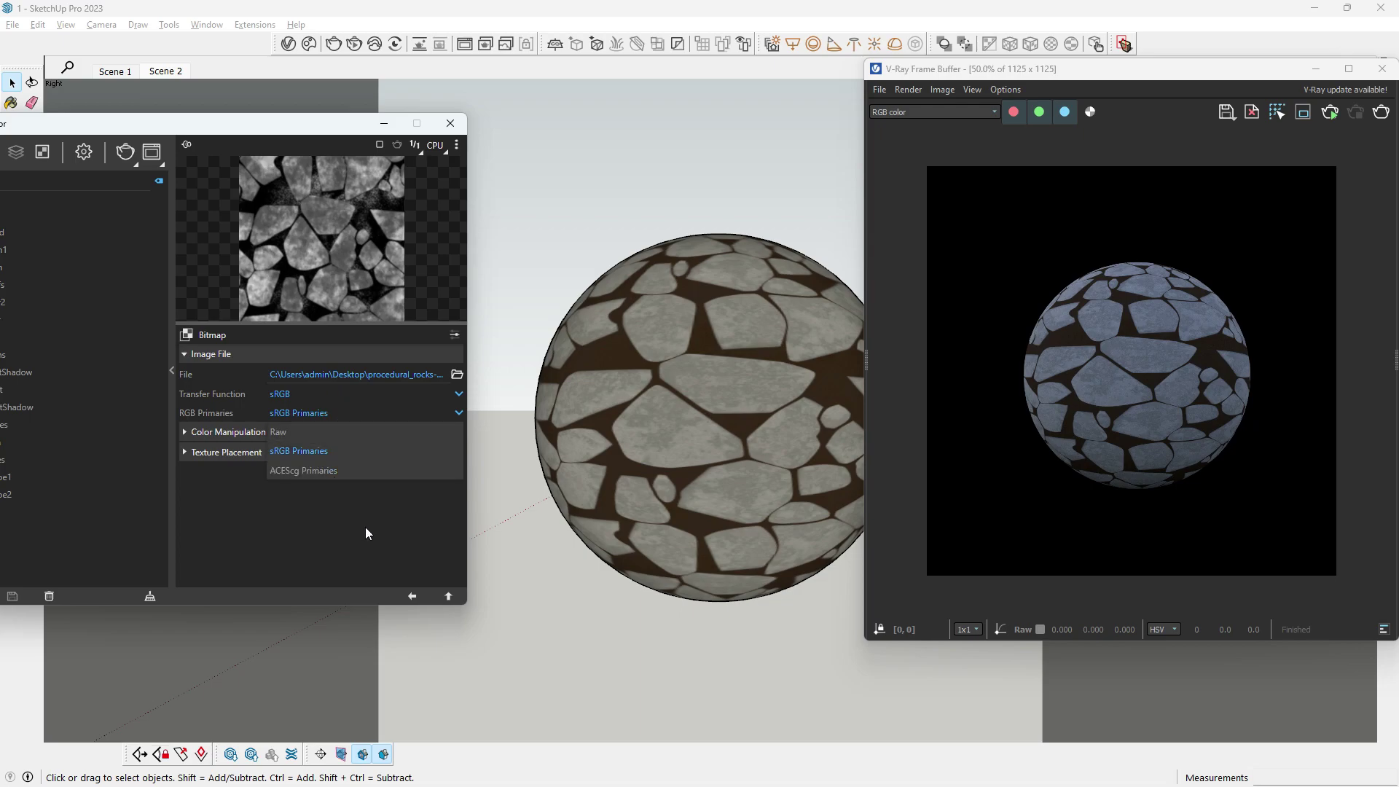
left_click(370, 529)
left_click(413, 593)
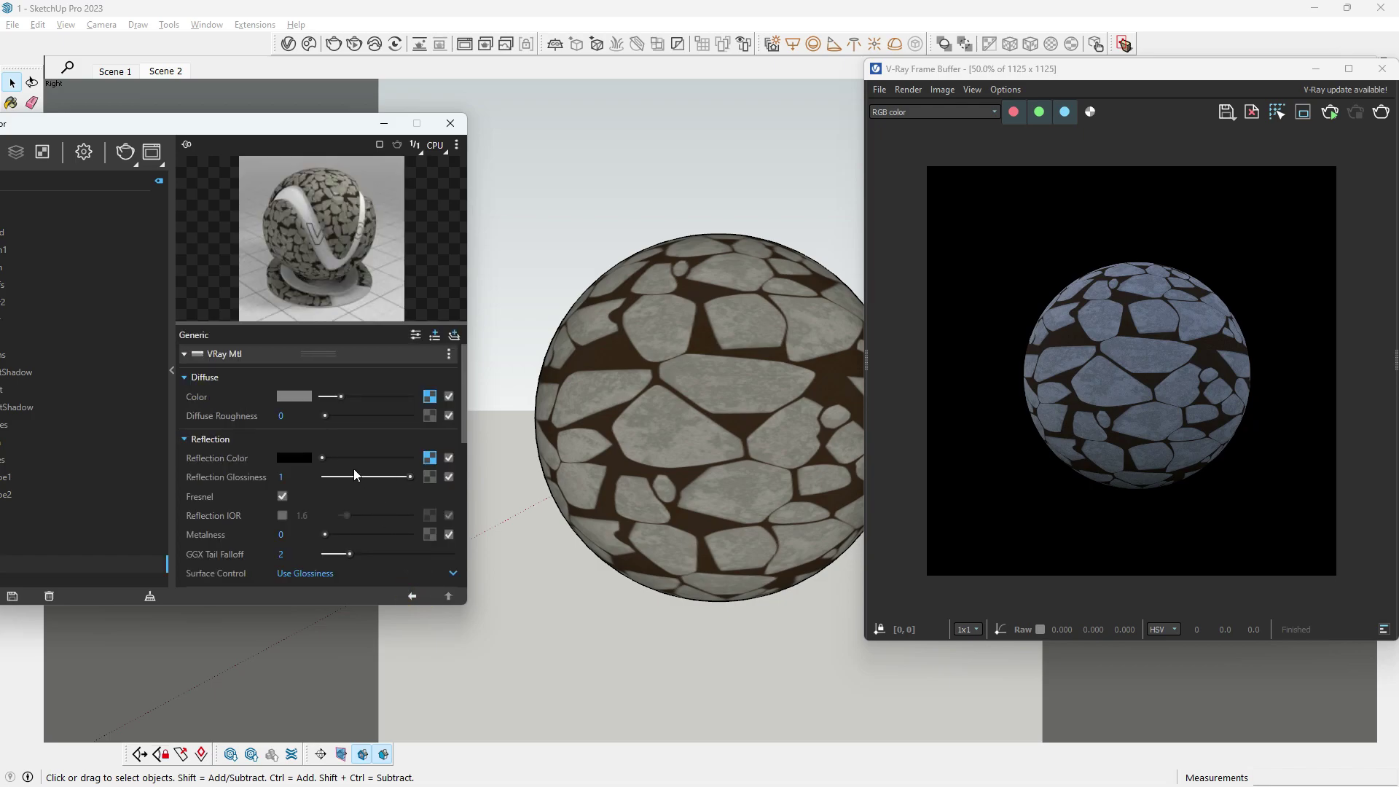
left_click(430, 476)
left_click(386, 164)
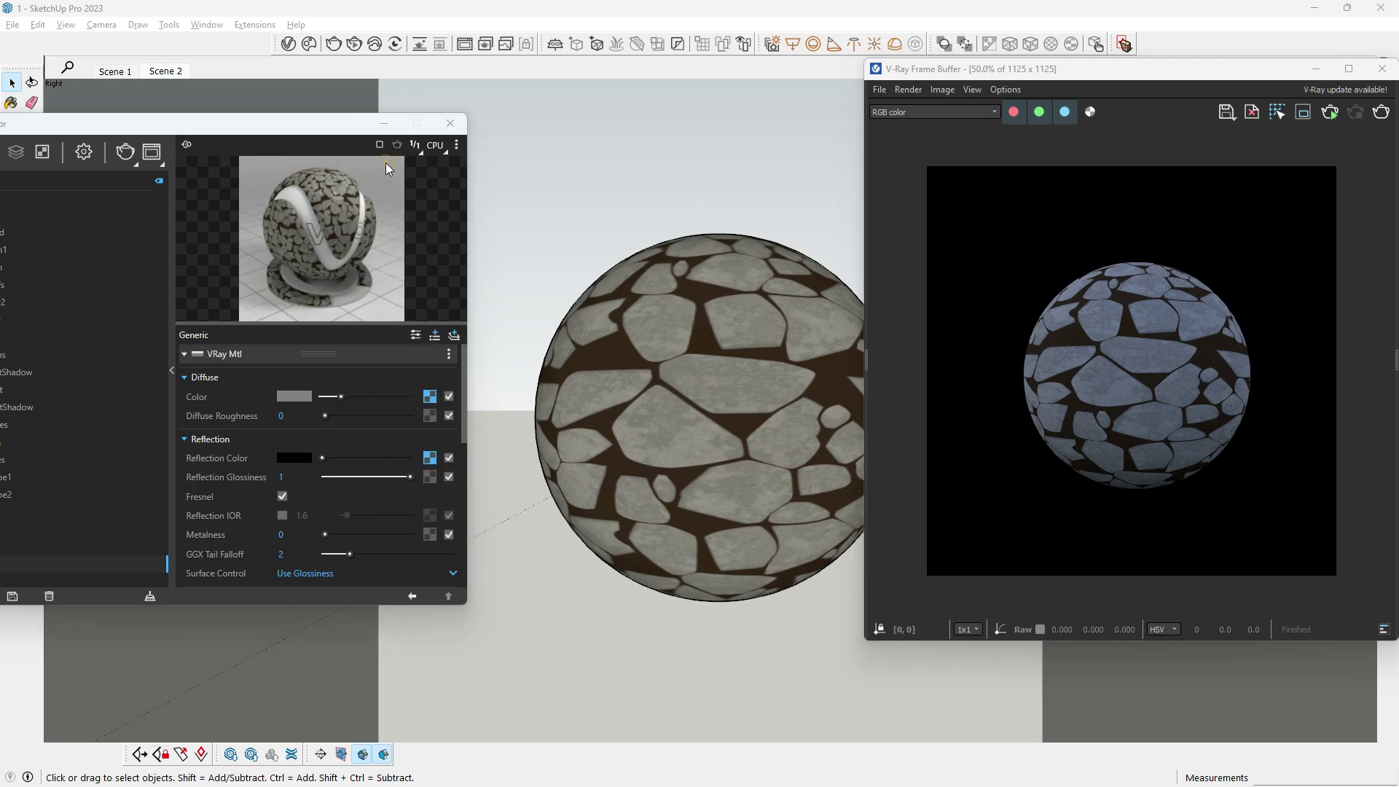
Step: Load Rocks_metallic as the reflection glossiness bitmap
left_click(473, 266)
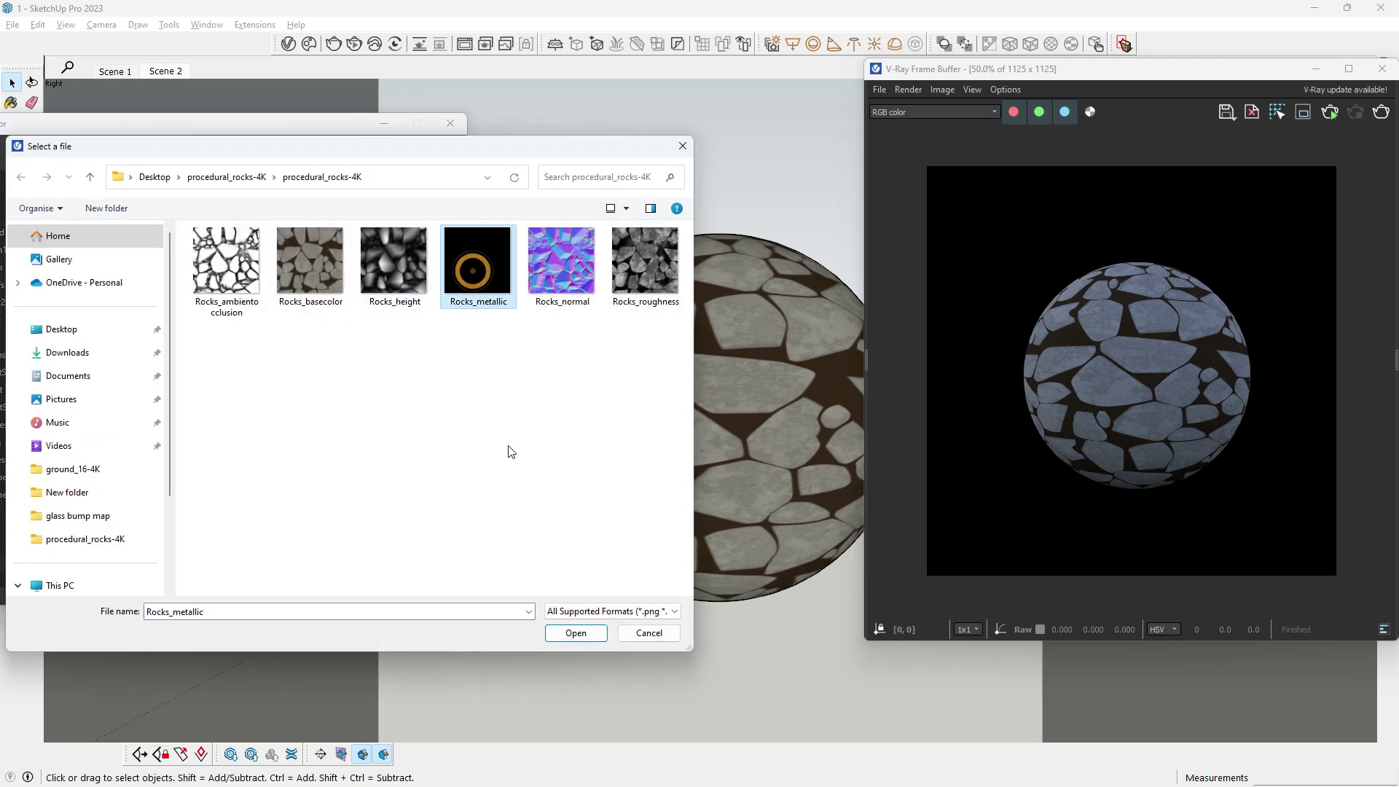
left_click(575, 631)
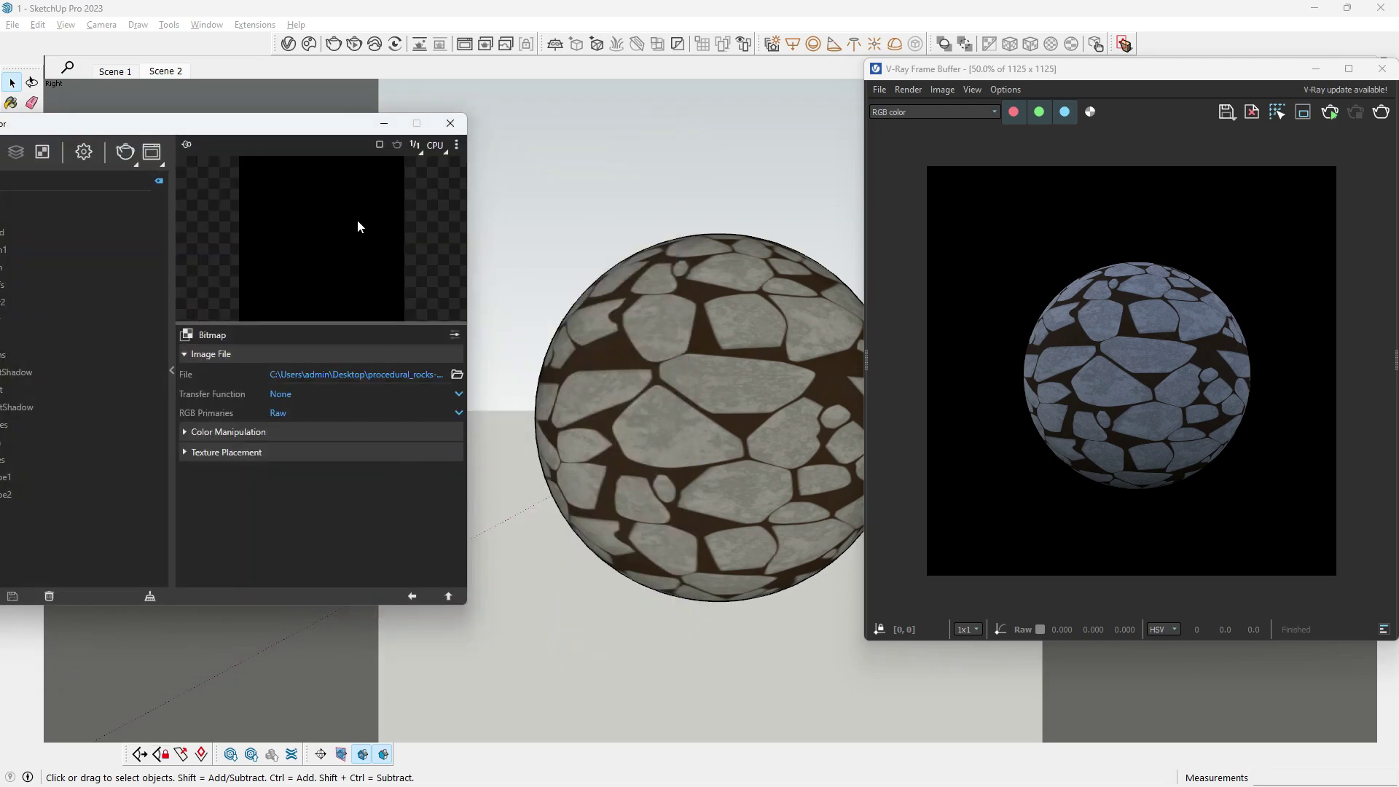
left_click(412, 596)
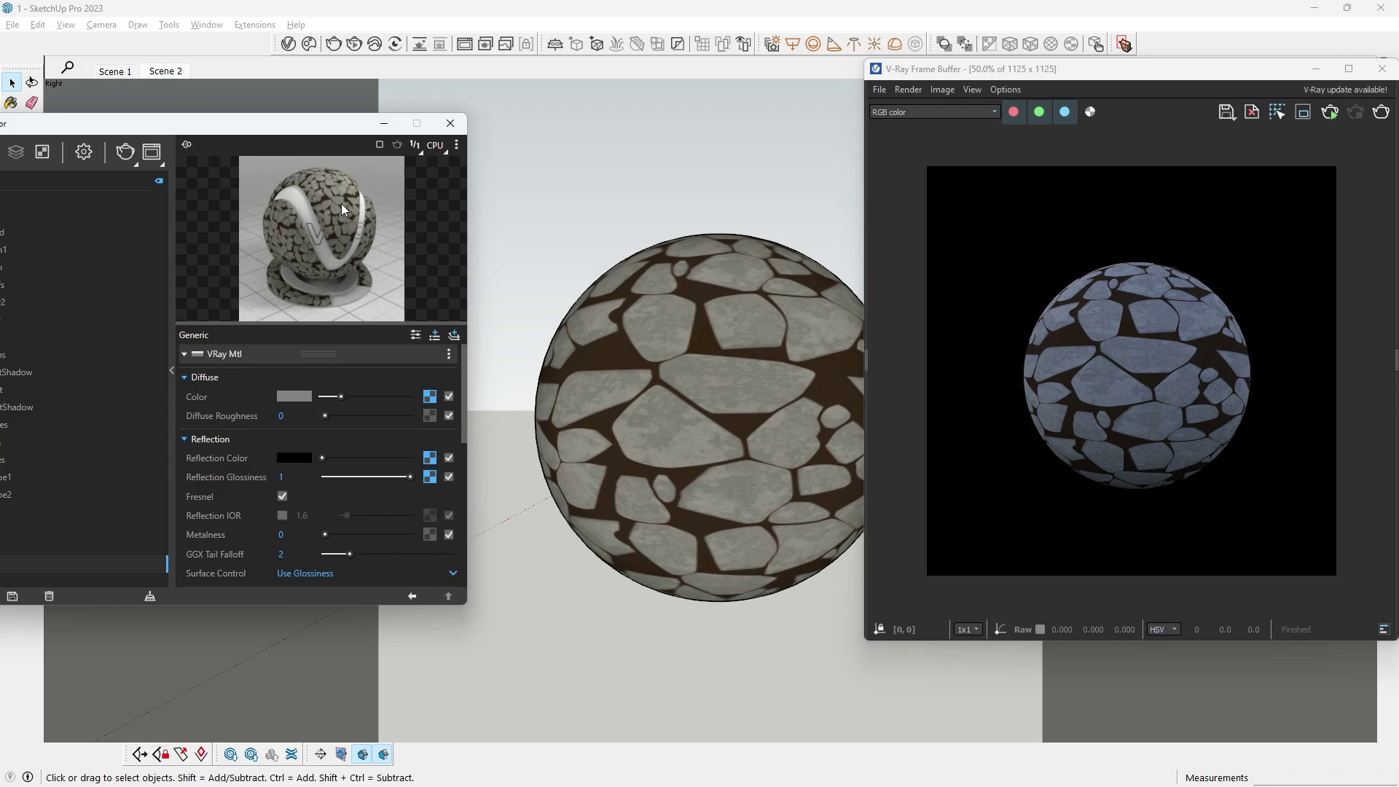
Step: Collapse the Diffuse and Reflection rollouts of the Rock material
scroll(461, 506, "down", 2)
scroll(462, 502, "up", 1)
scroll(217, 408, "up", 1)
left_click(186, 377)
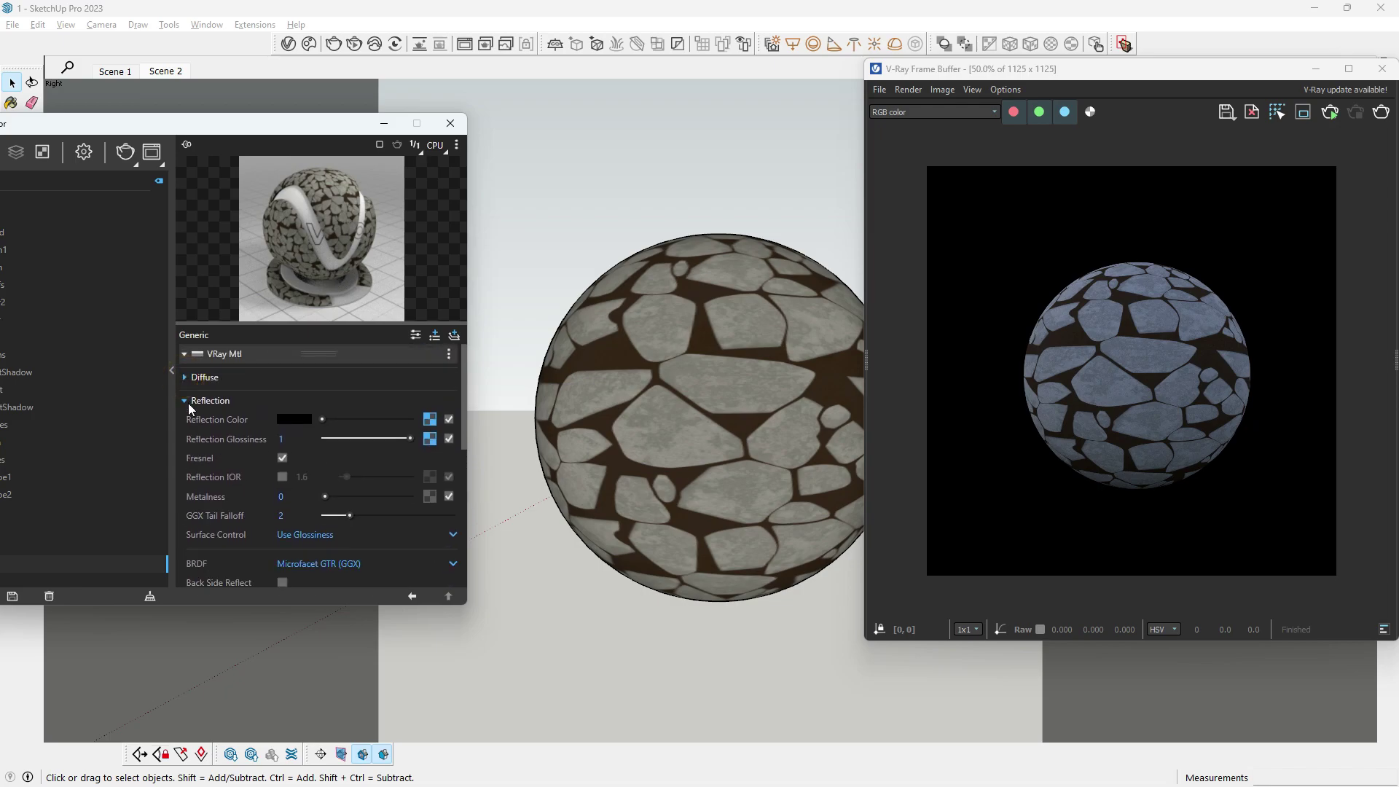
left_click(188, 401)
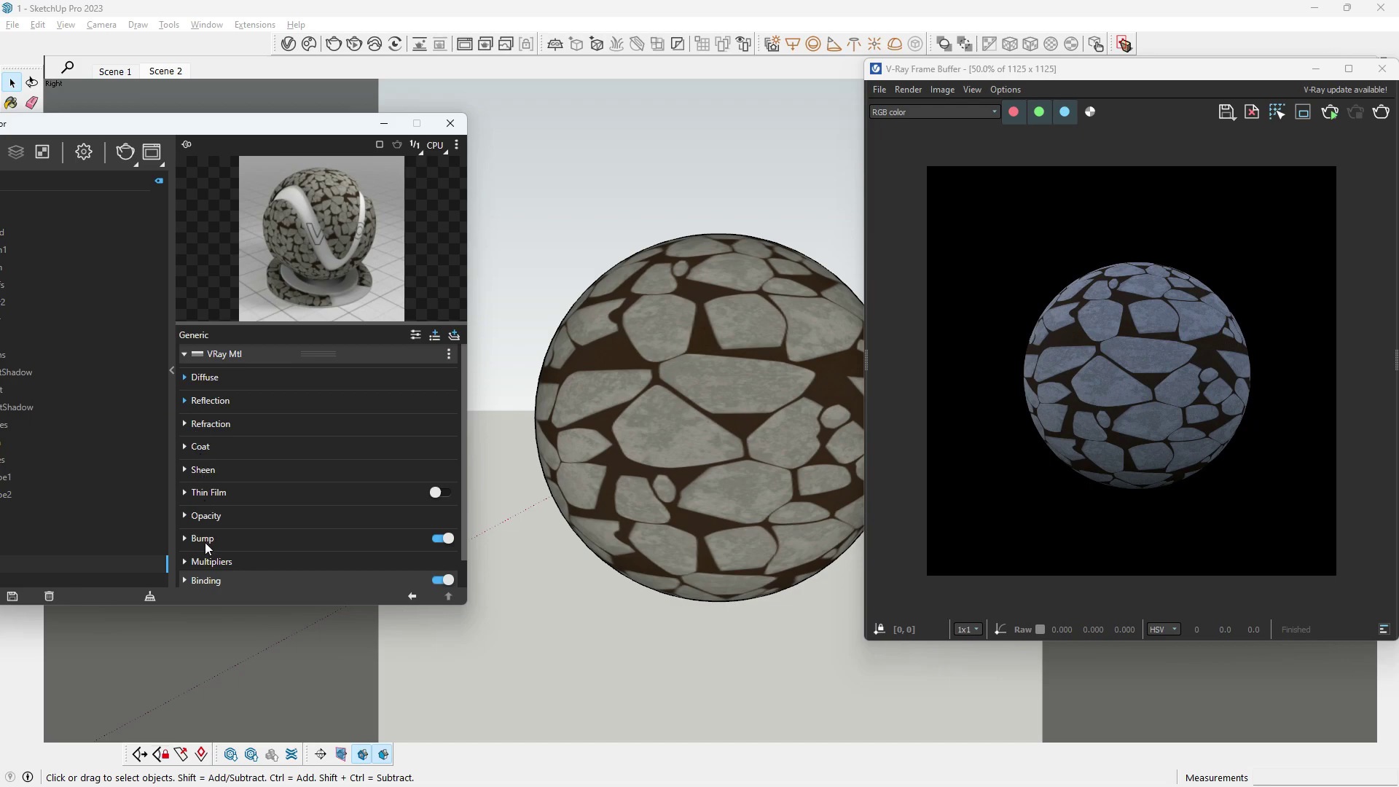
Step: Expand Rock's Bump settings, trying Normal Map before settling on Bump Map mode
left_click(400, 537)
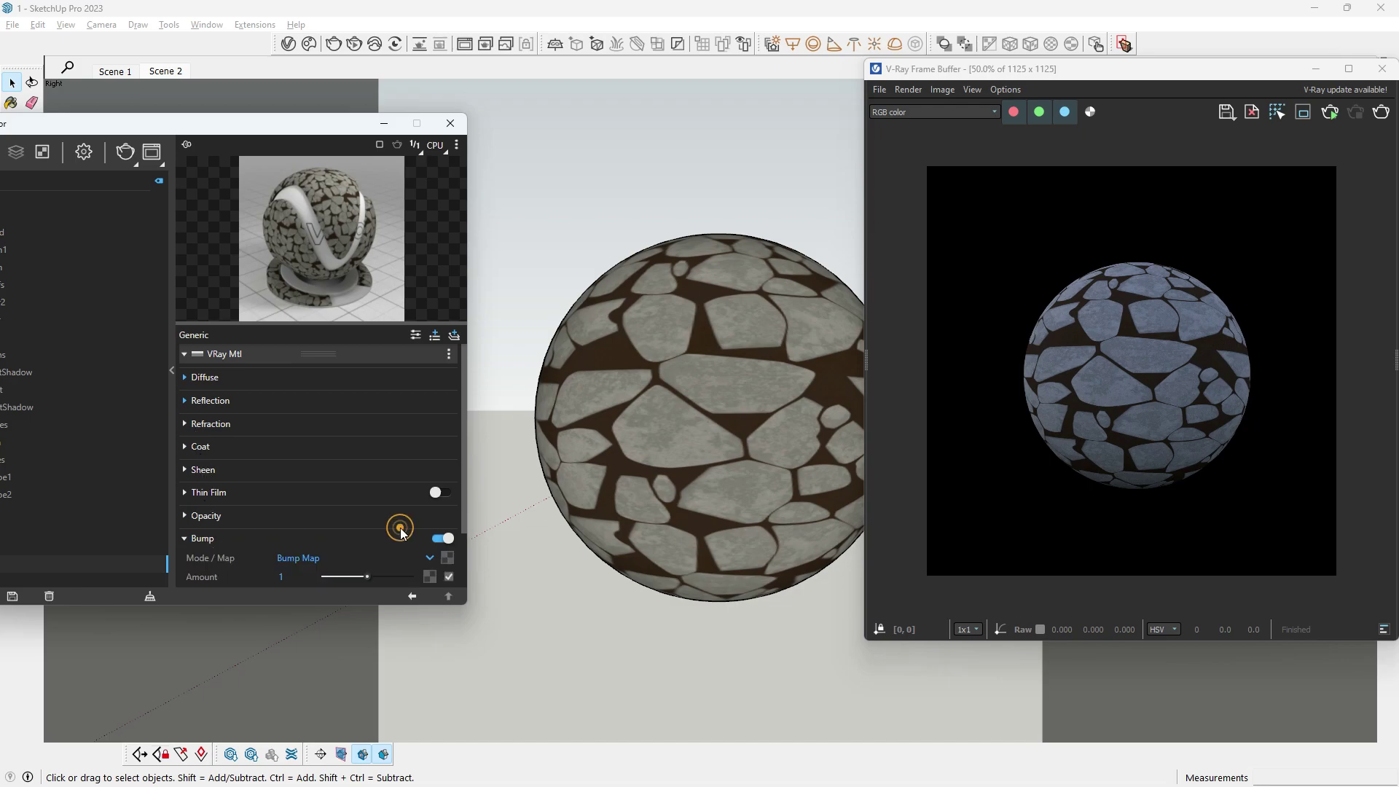
scroll(393, 524, "down", 3)
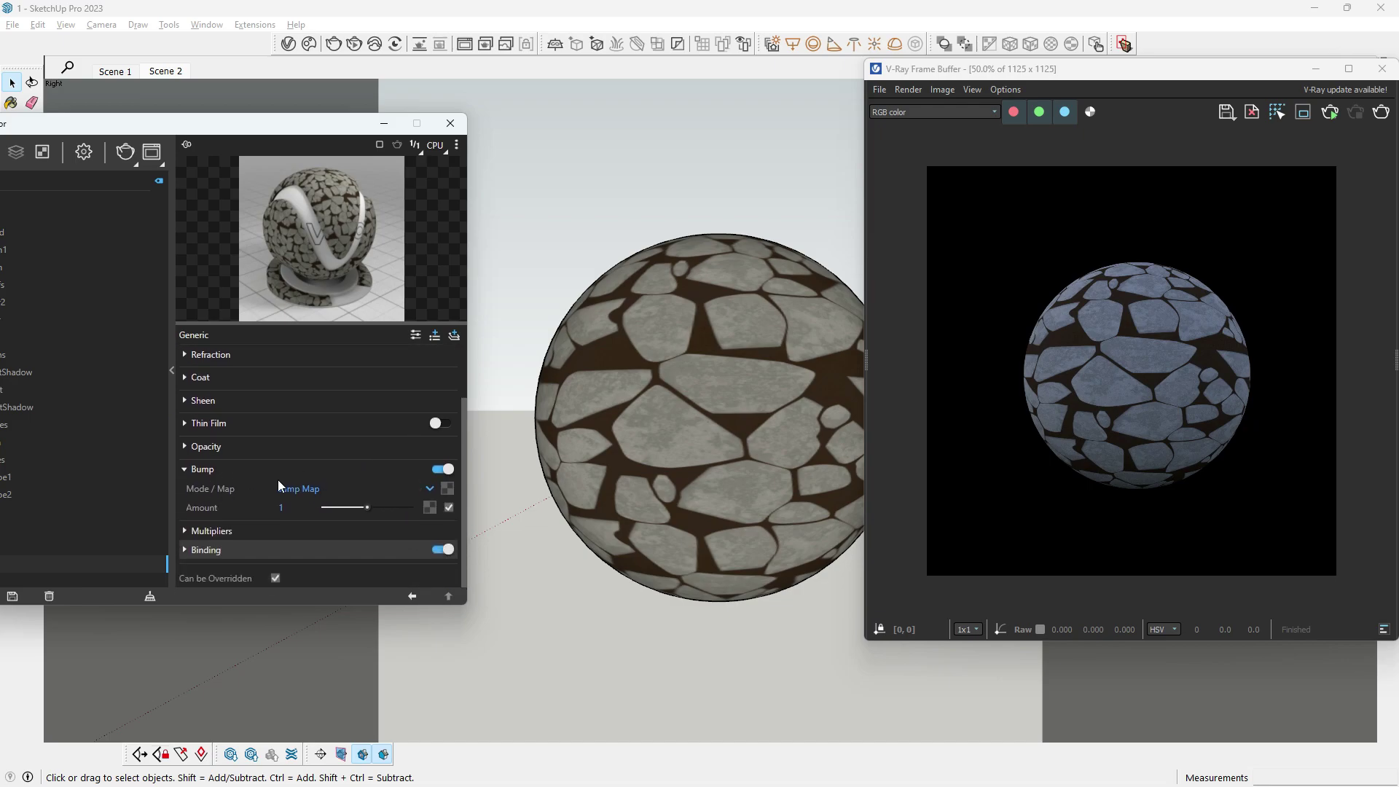
left_click(428, 488)
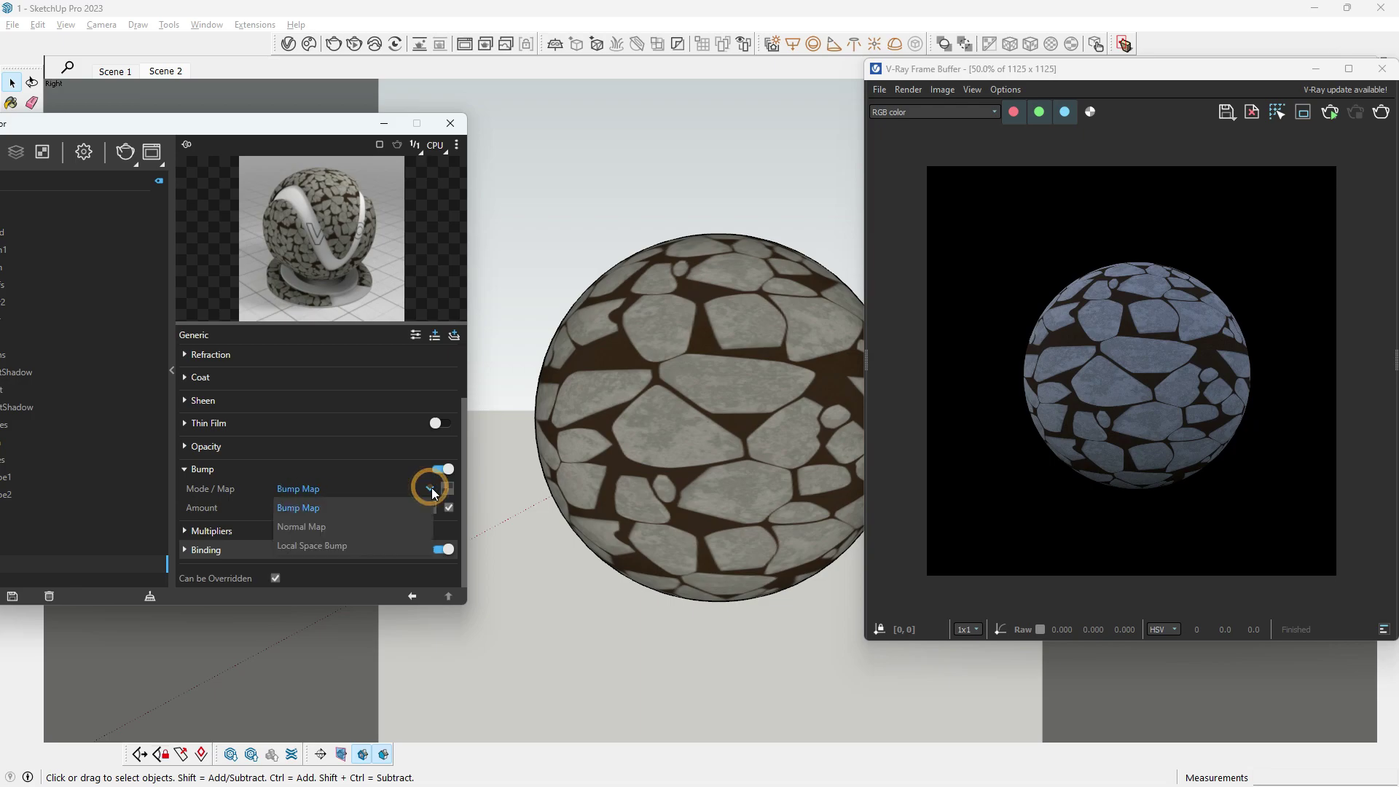
left_click(348, 526)
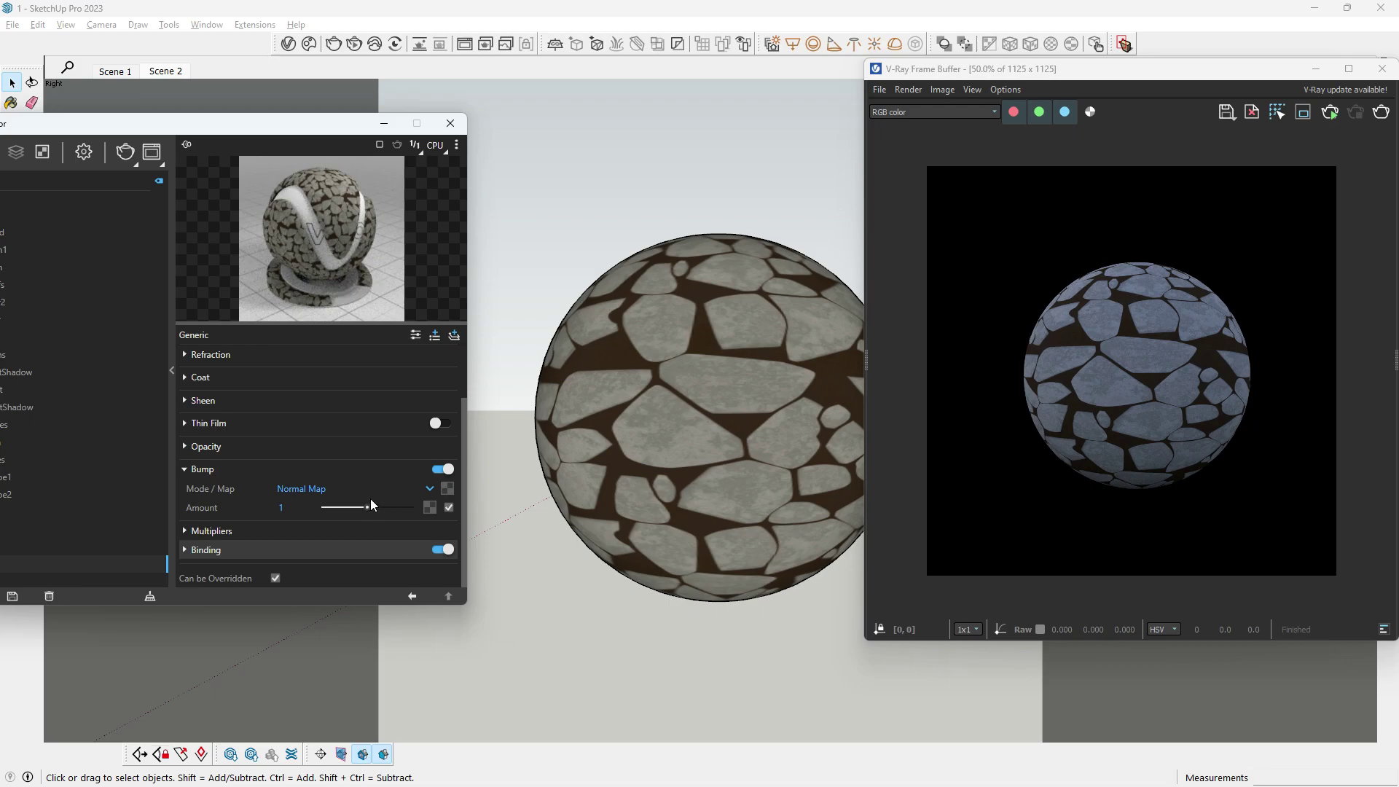
left_click(430, 488)
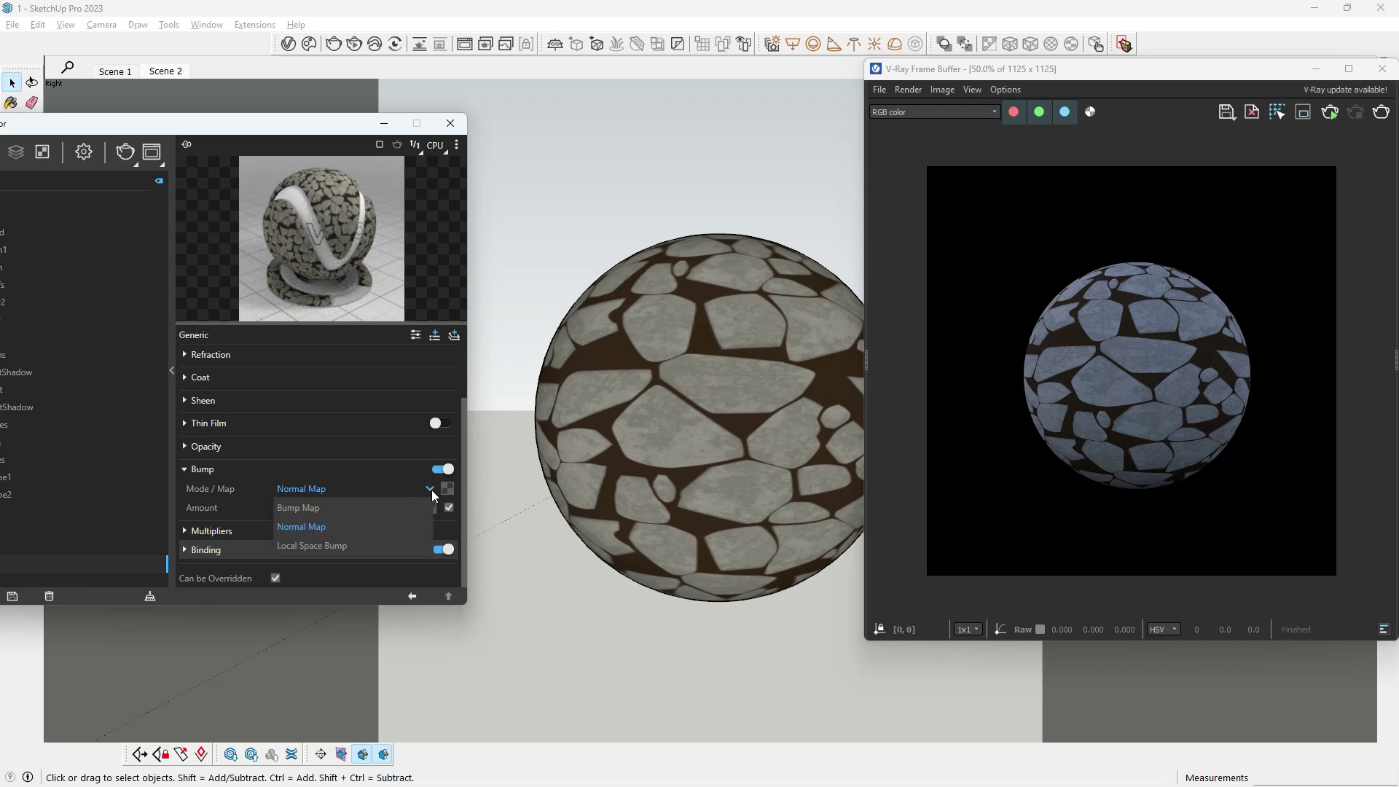
left_click(372, 510)
scroll(387, 483, "up", 2)
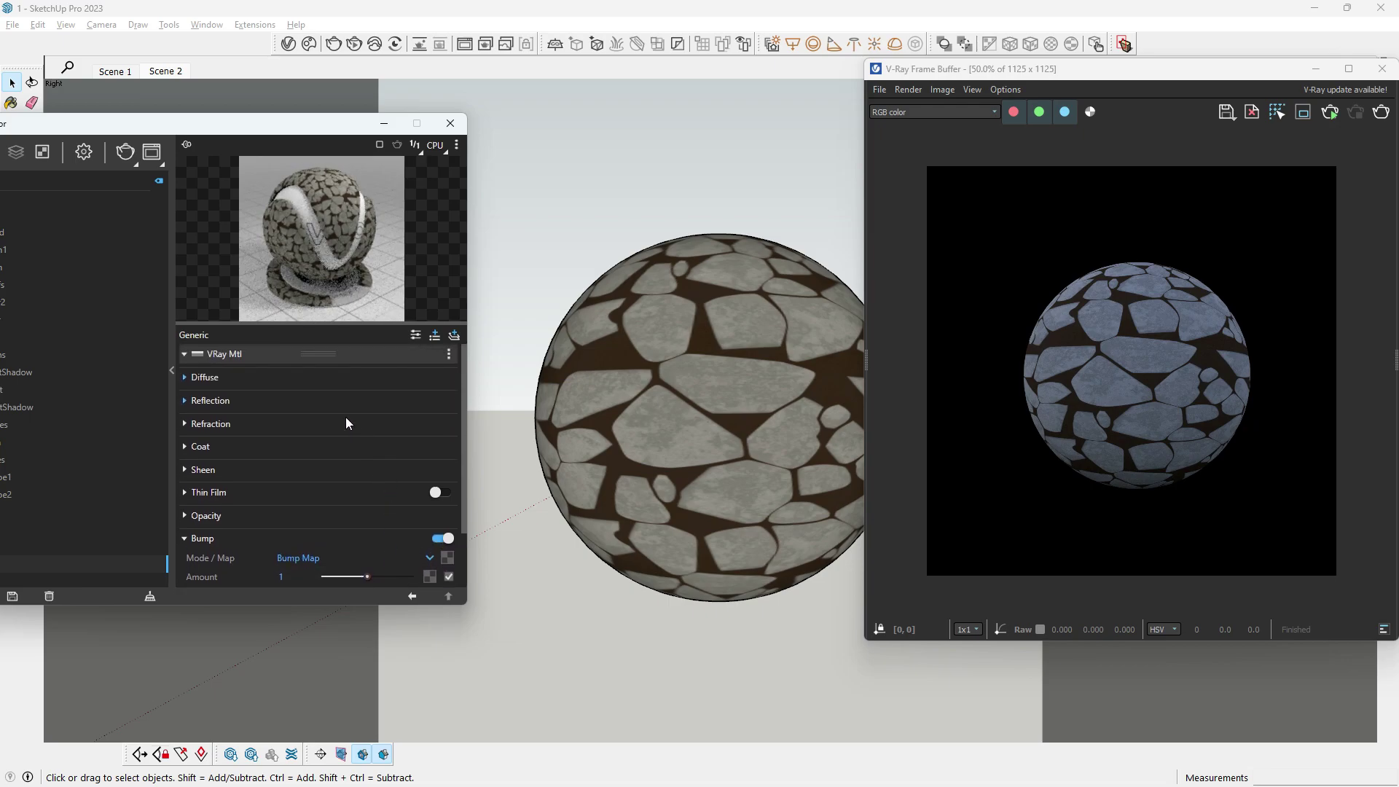
left_click_drag(318, 126, 321, 158)
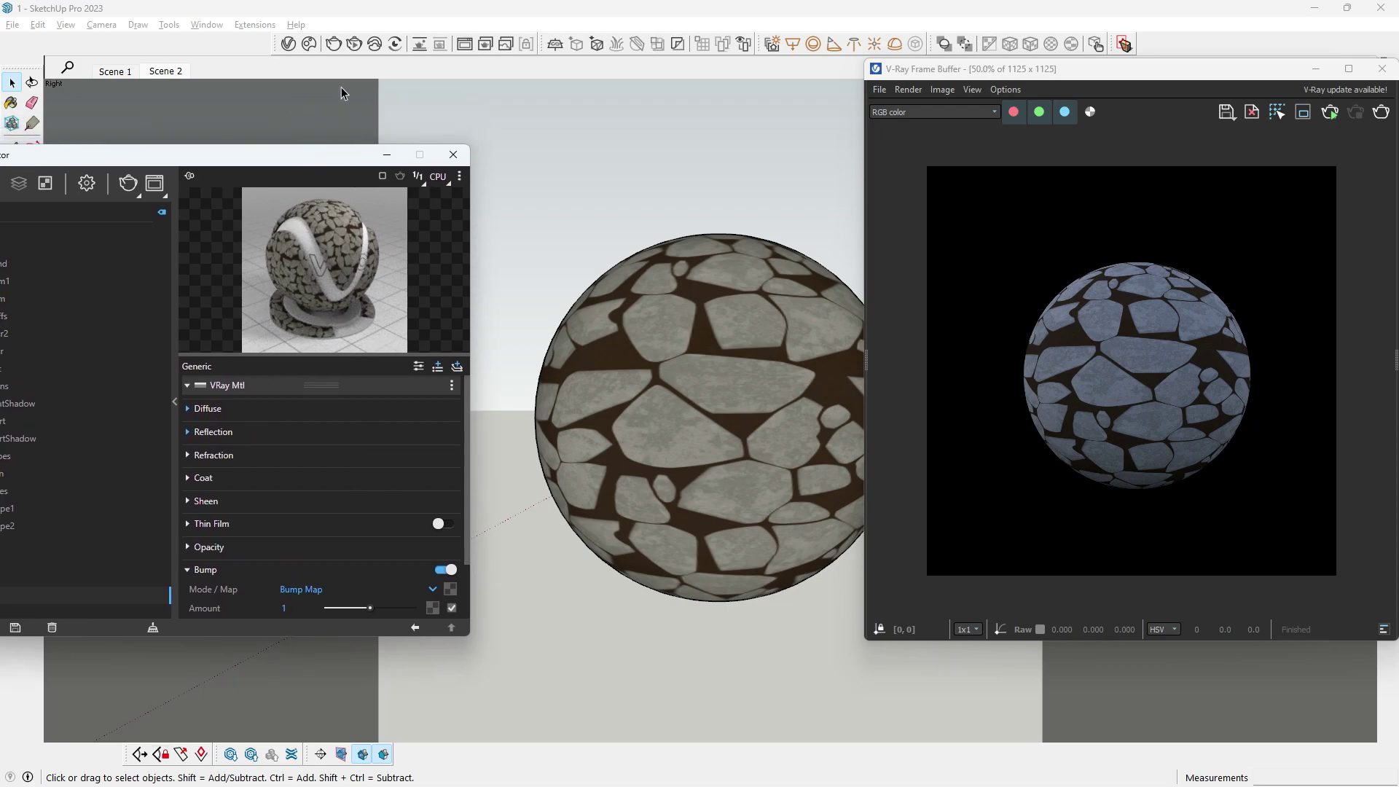
Step: Re-render the sphere and A/B compare history items 1 and 2 by sweeping the split line
left_click(335, 45)
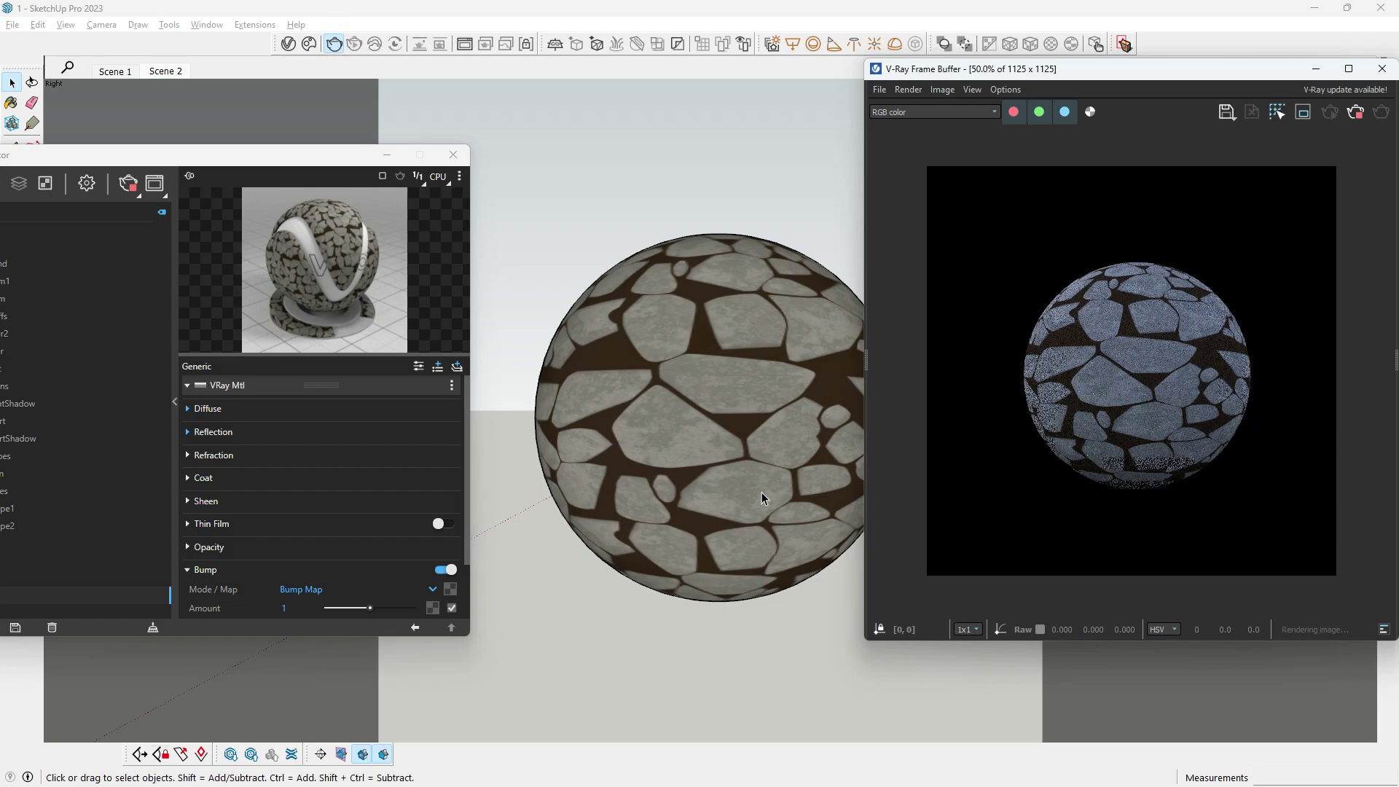
left_click(866, 366)
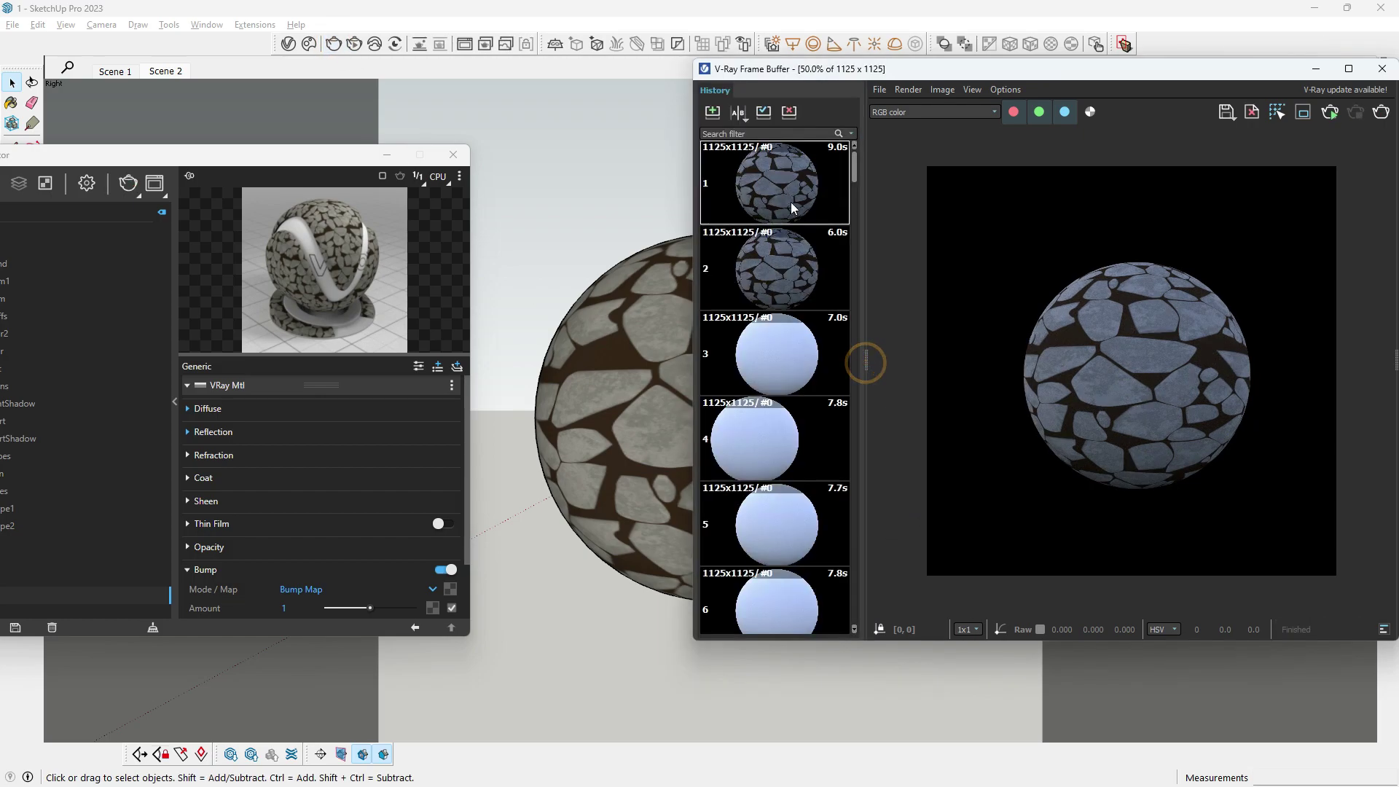
left_click(737, 112)
left_click(780, 230)
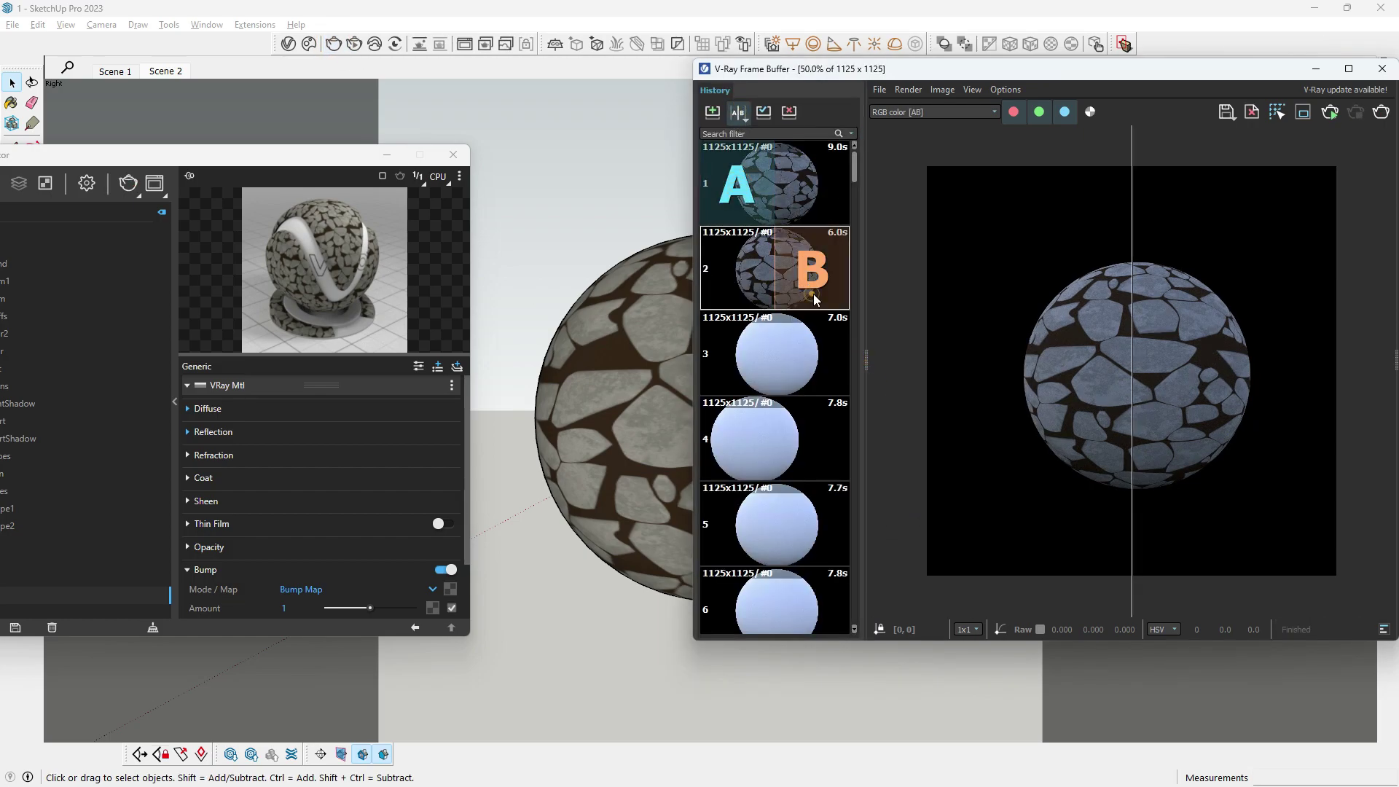
mouse_move(1131, 350)
left_mouse_down()
mouse_move(1144, 375)
mouse_move(1091, 360)
left_mouse_up()
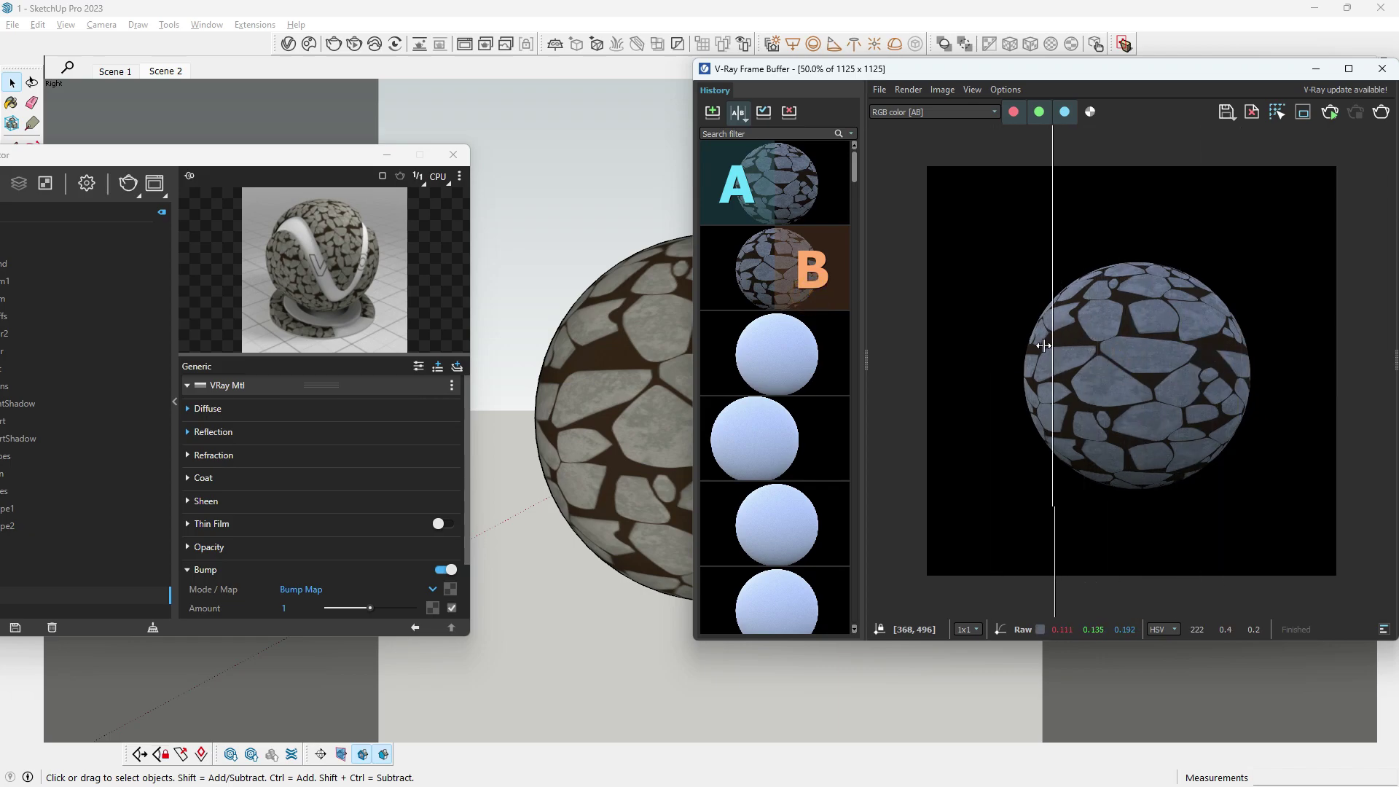
left_click_drag(1092, 359, 1204, 350)
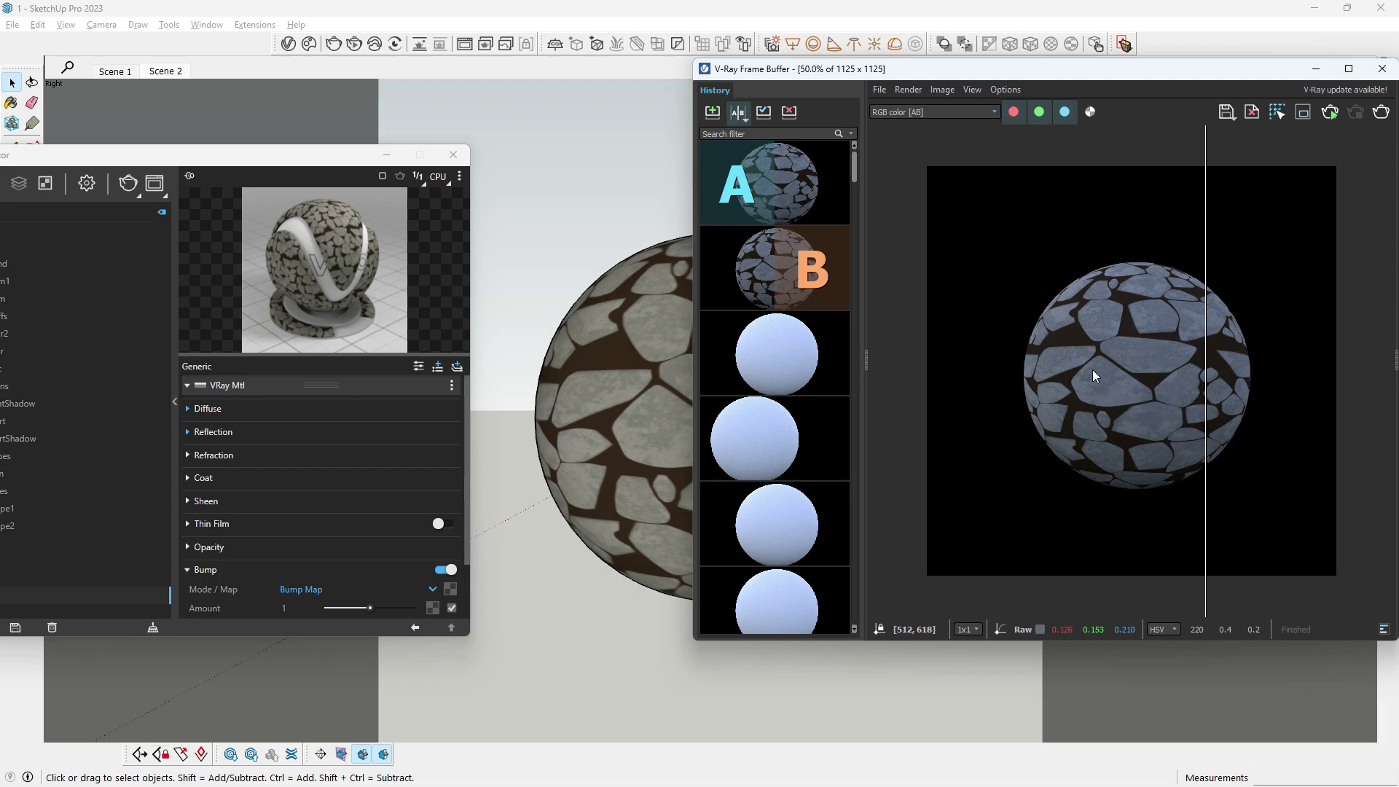
left_click(797, 194)
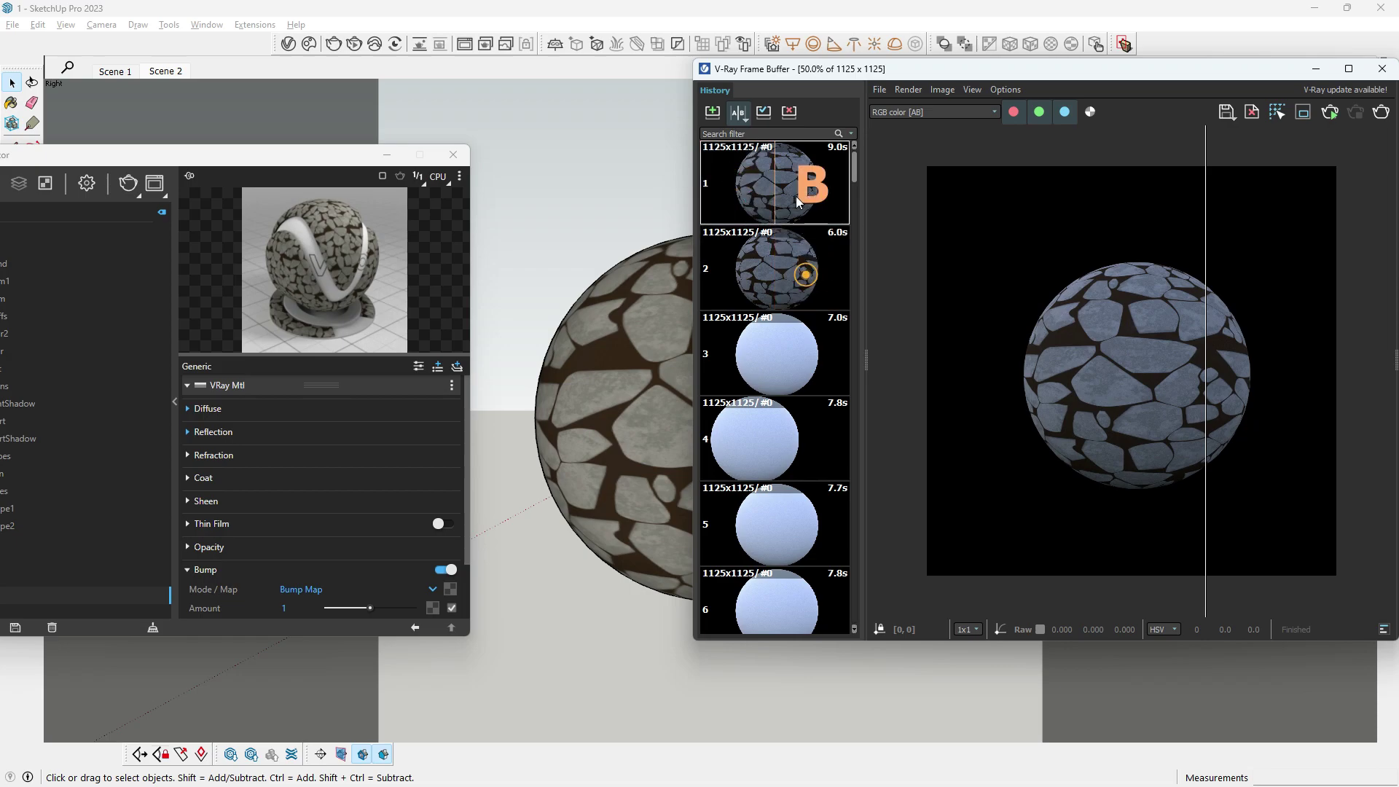
left_click(738, 111)
Step: Close the render history, set Rock's bump mode to Normal Map, and pick a Bitmap texture
left_click(862, 361)
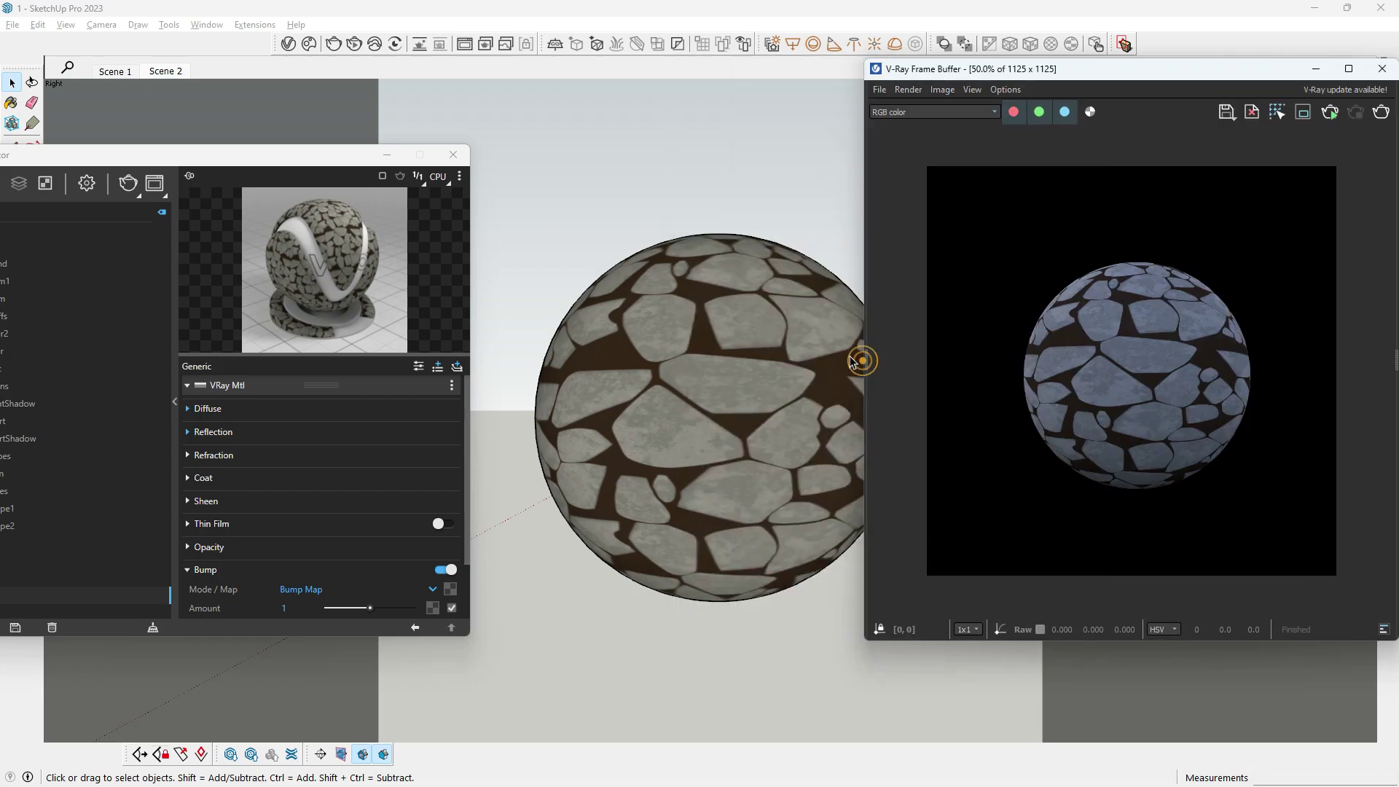
left_click(435, 588)
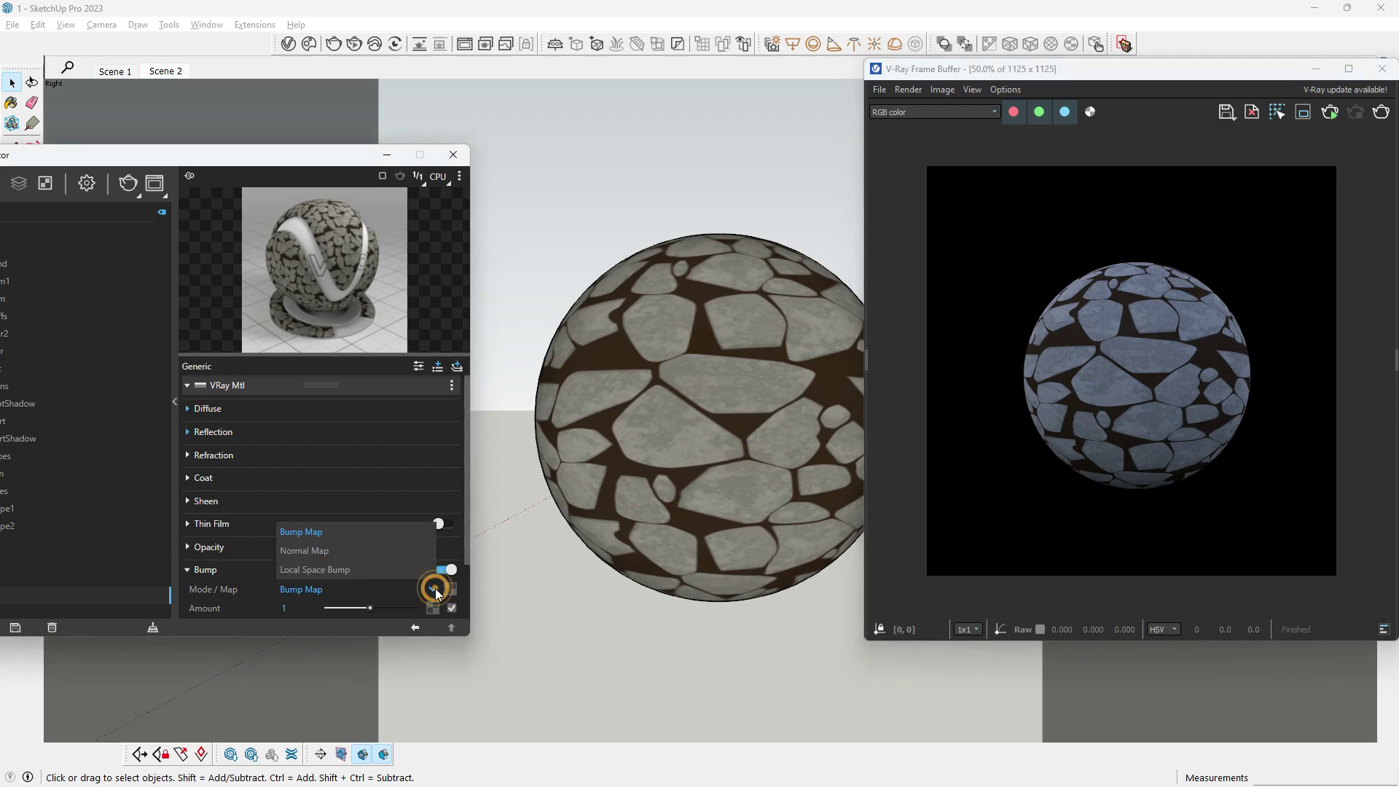
left_click(337, 552)
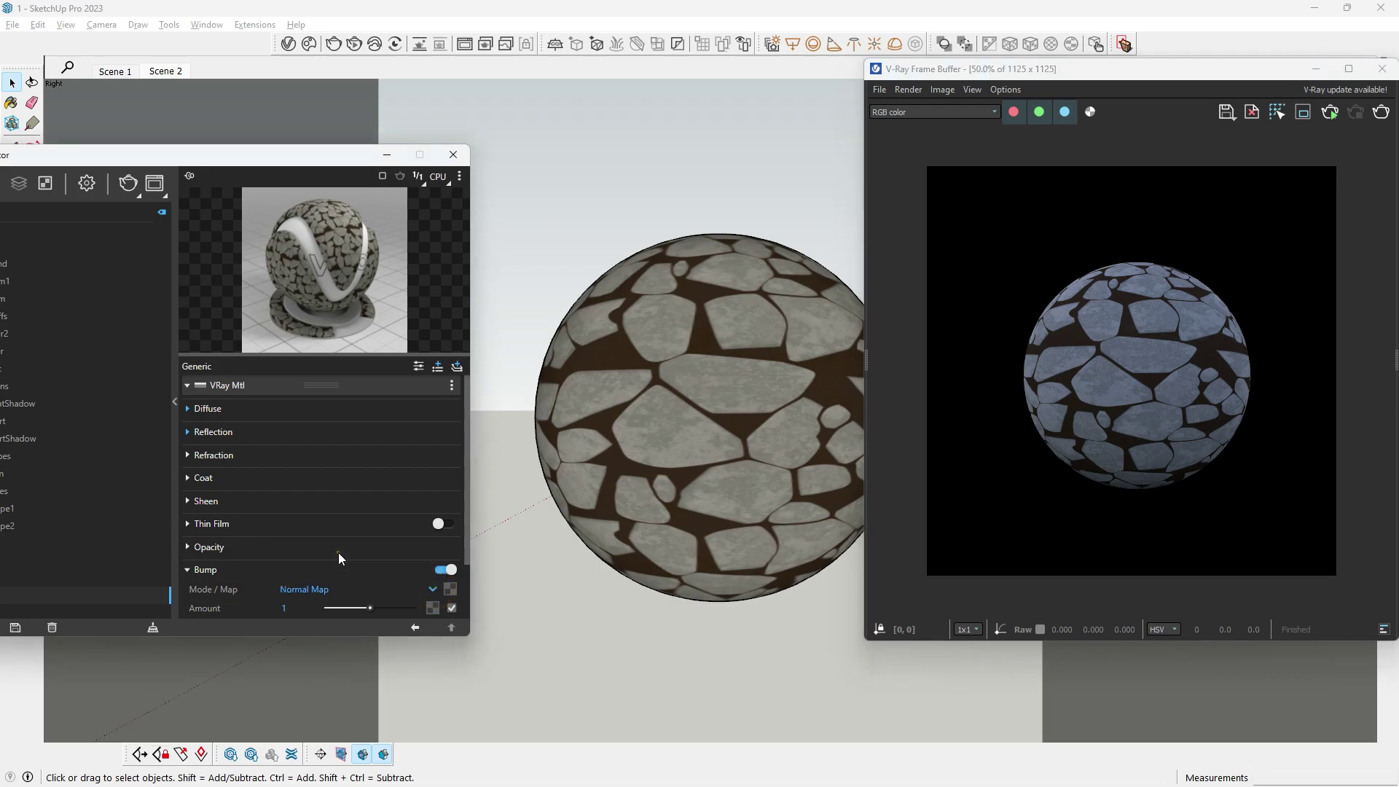
left_click(452, 592)
left_click(394, 191)
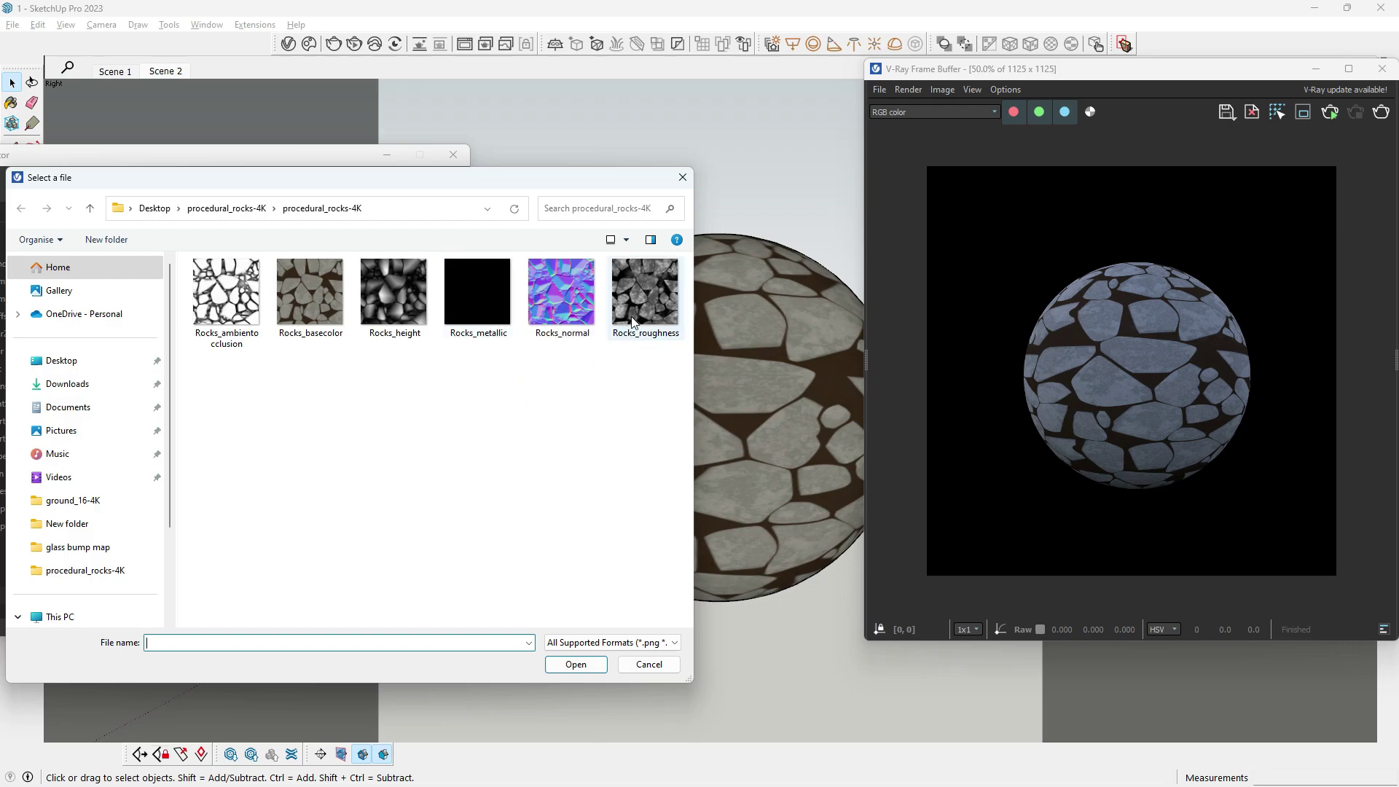
Step: Preview Rocks_normal from procedural_rocks-4K in Photo Viewer, then load it as the normal-map bitmap
mouse_move(497, 184)
left_mouse_down()
mouse_move(543, 558)
mouse_move(483, 131)
left_mouse_up()
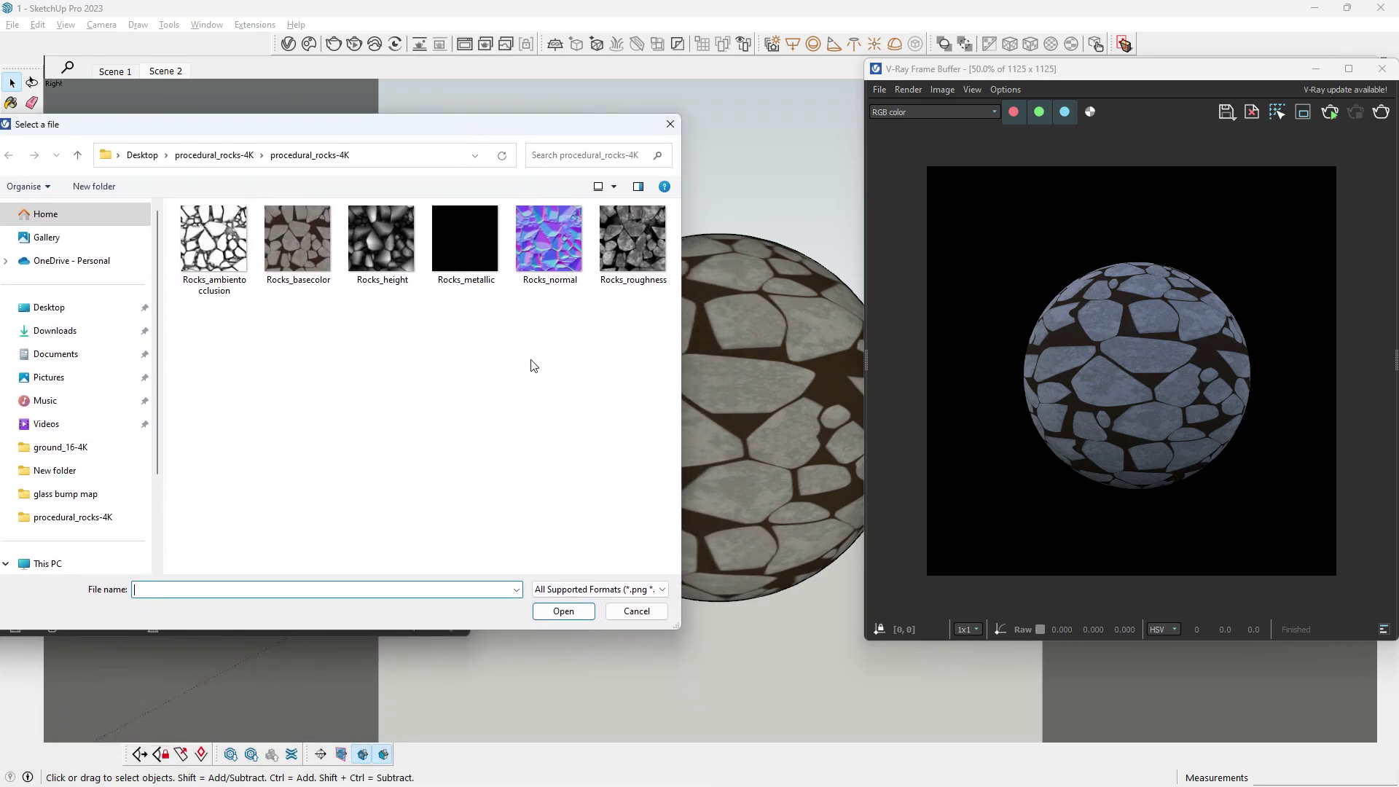
left_click(547, 241)
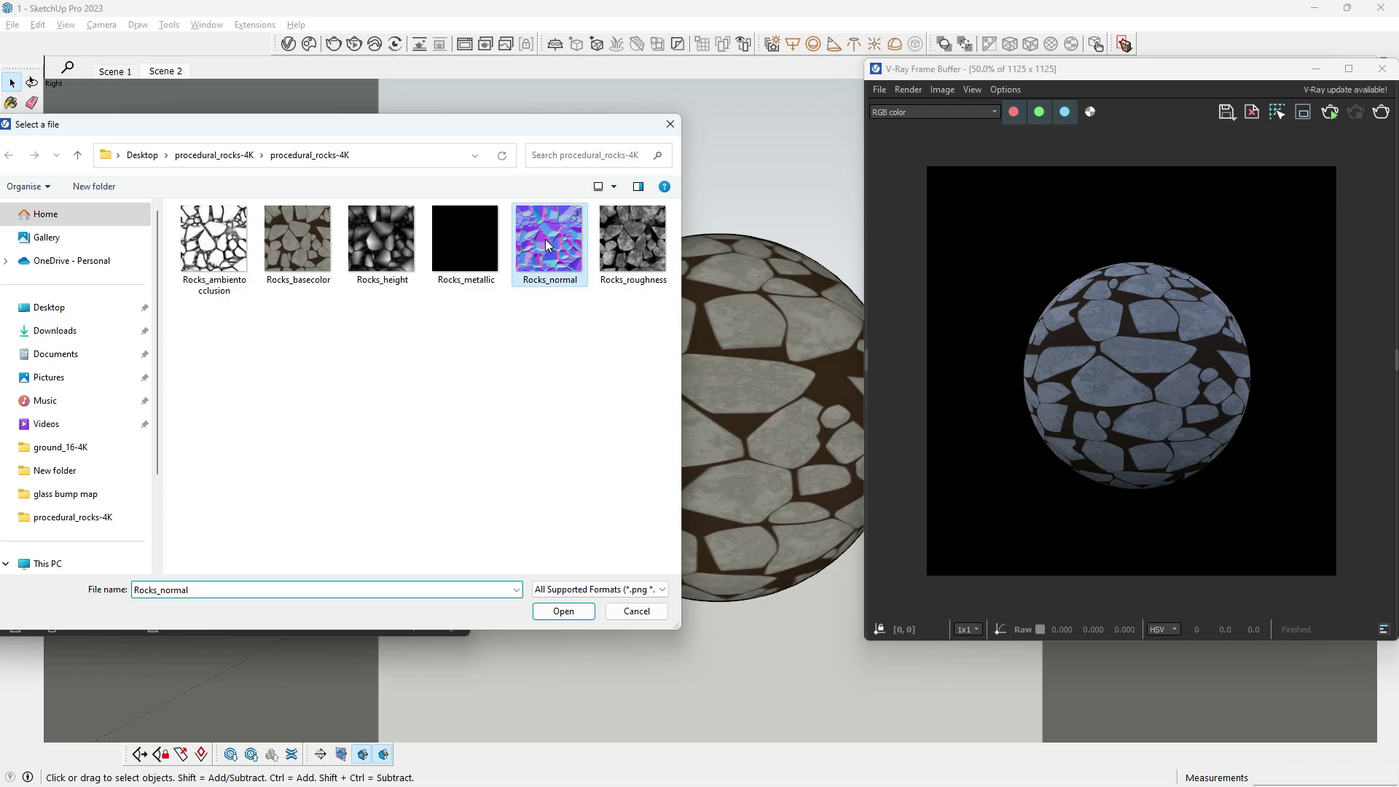
right_click(547, 241)
left_click(586, 272)
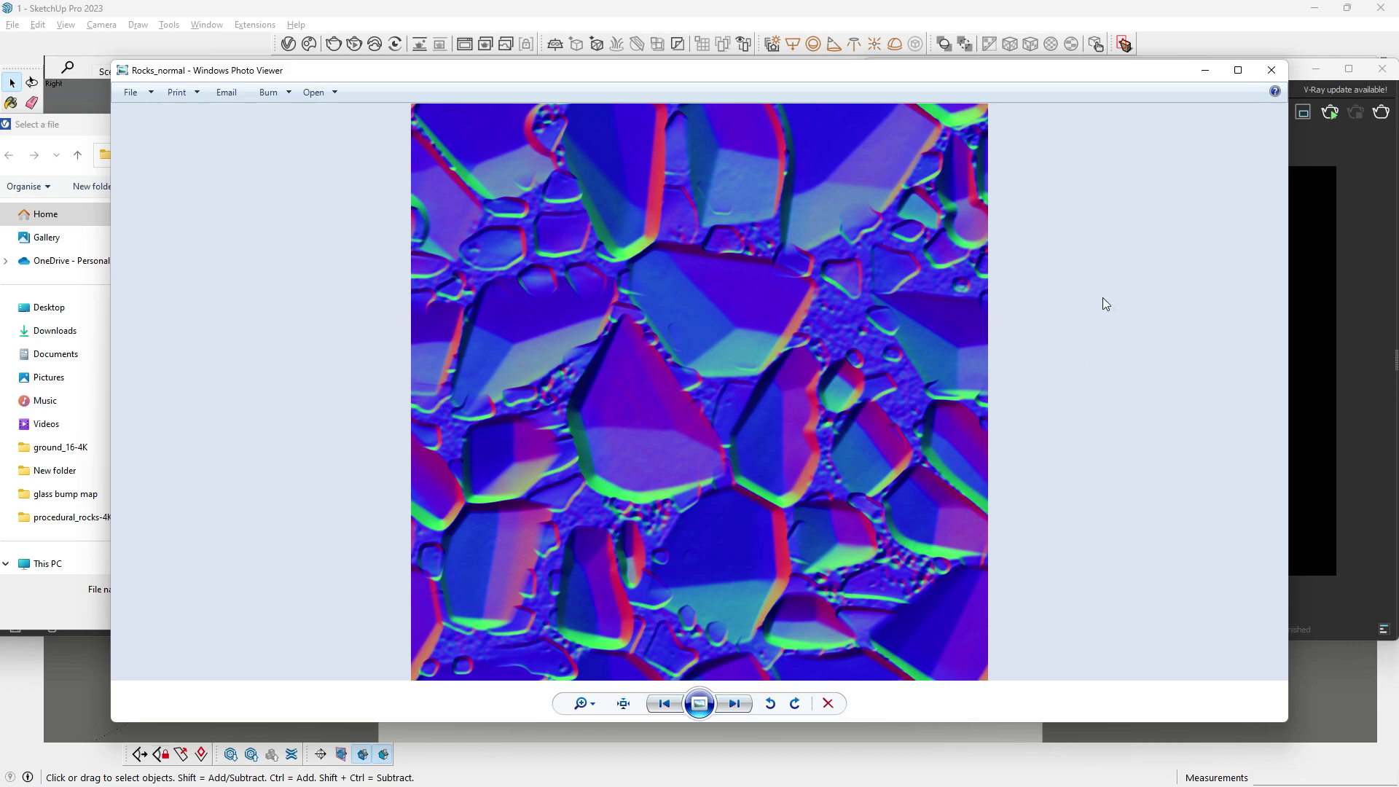
left_click(1271, 70)
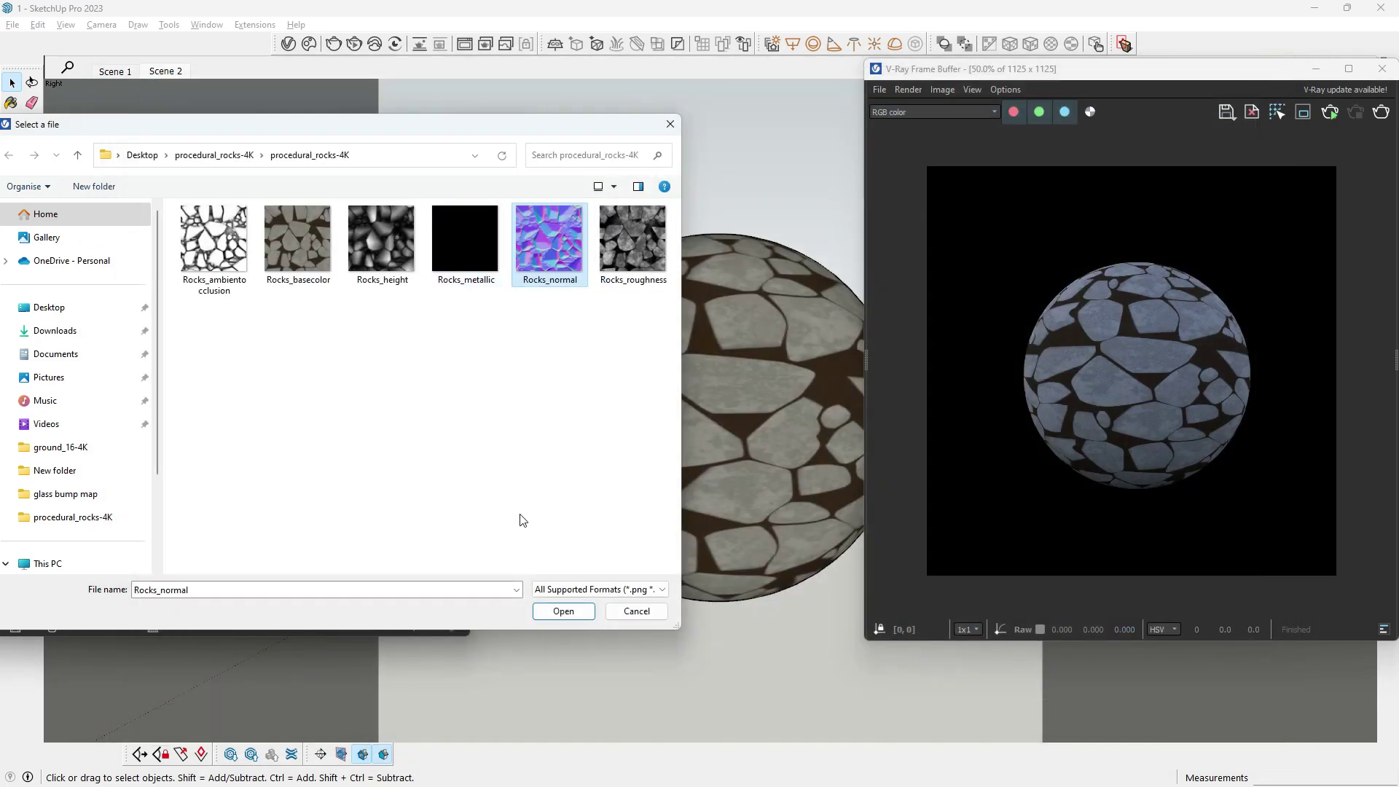
left_click(563, 616)
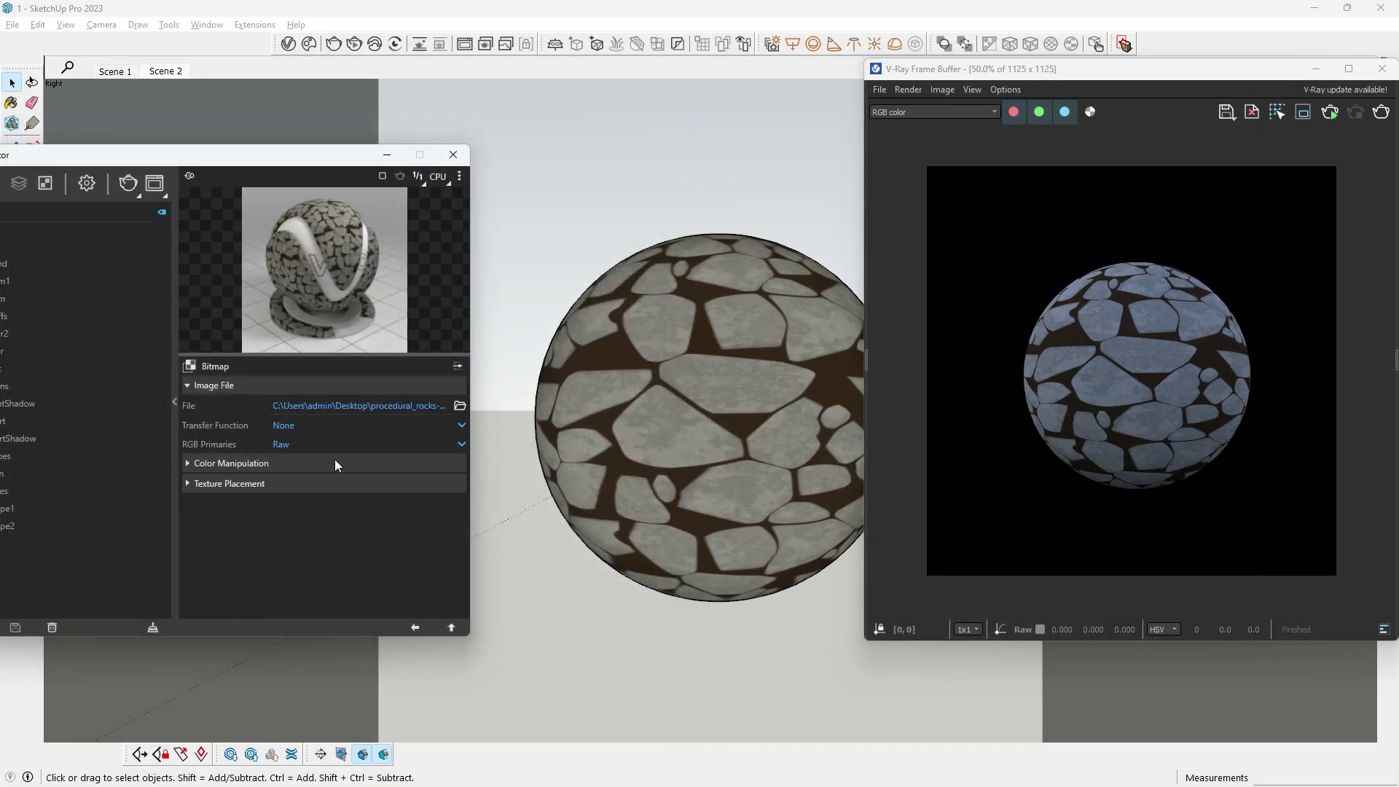
Step: Set the normal-map bitmap's RGB Primaries to sRGB Primaries and return to Rock's settings
left_click(311, 444)
left_click(317, 481)
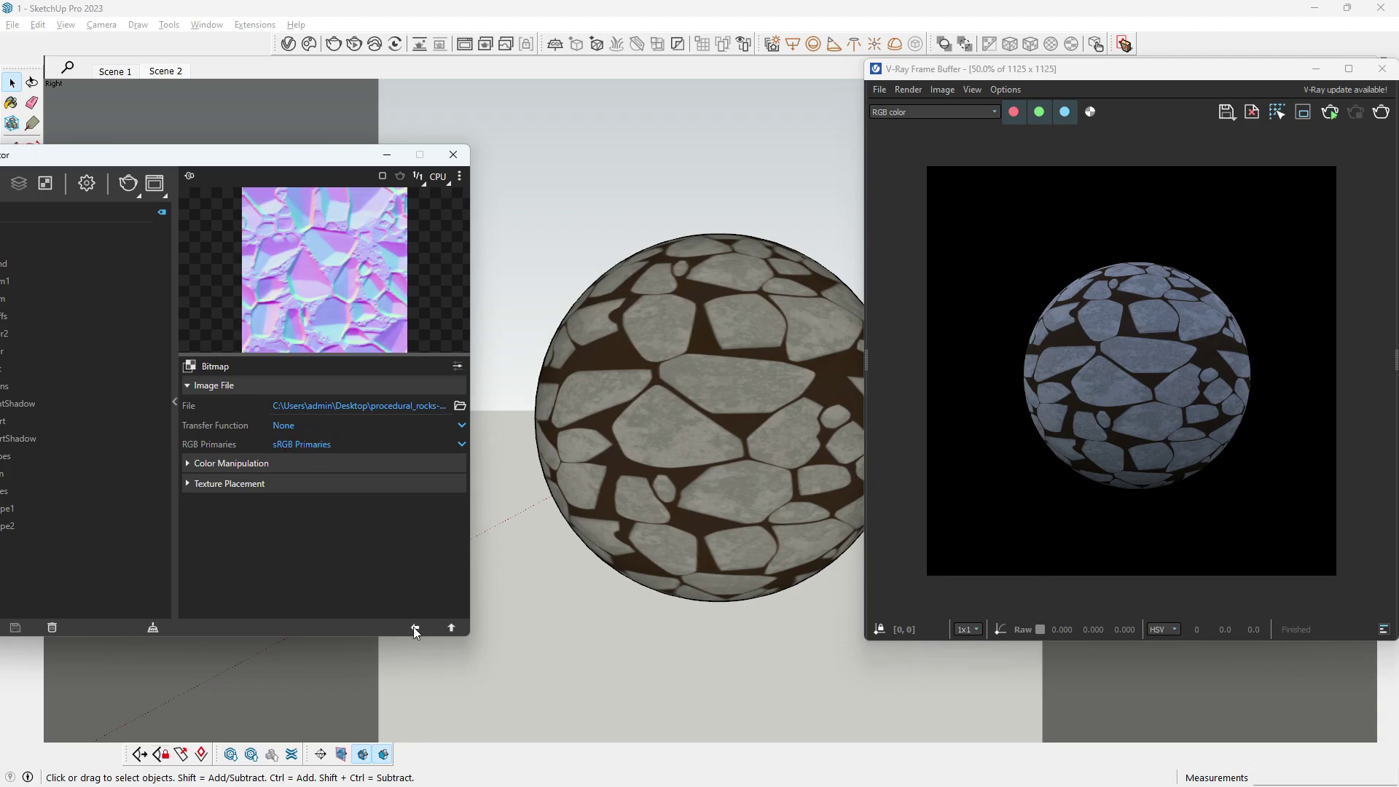
left_click(415, 627)
scroll(407, 495, "down", 2)
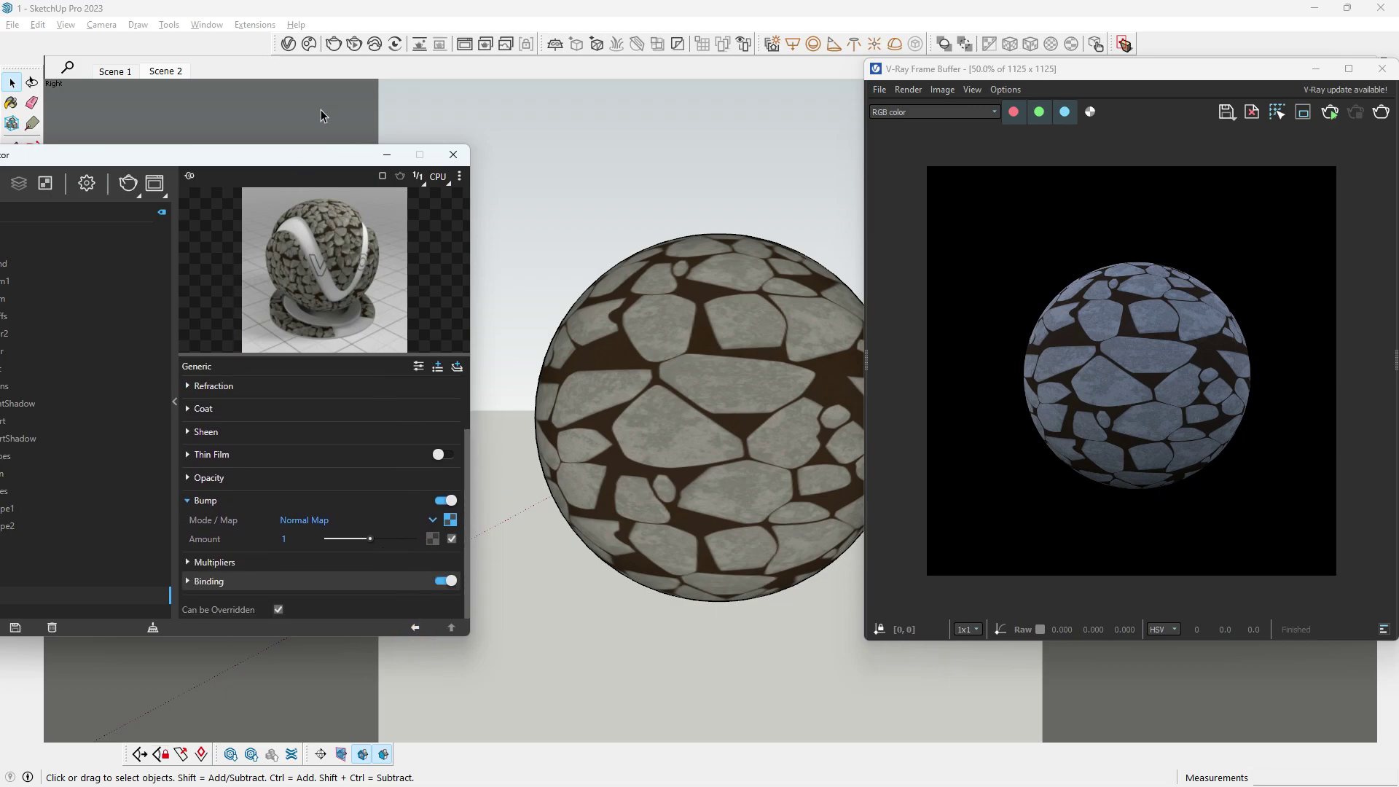
left_click(407, 96)
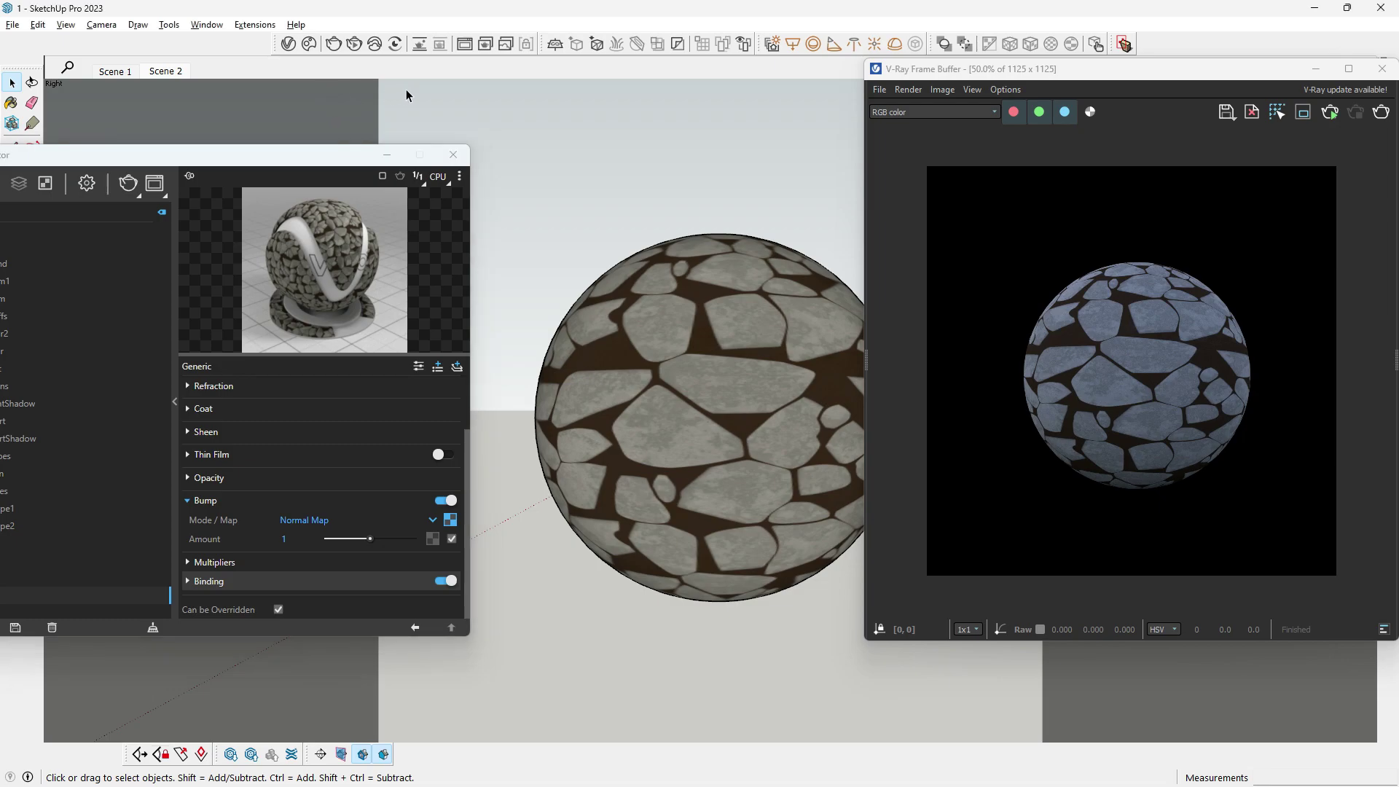
Step: Render the normal-mapped sphere and A/B compare it against earlier renders, including history item 5
left_click(308, 44)
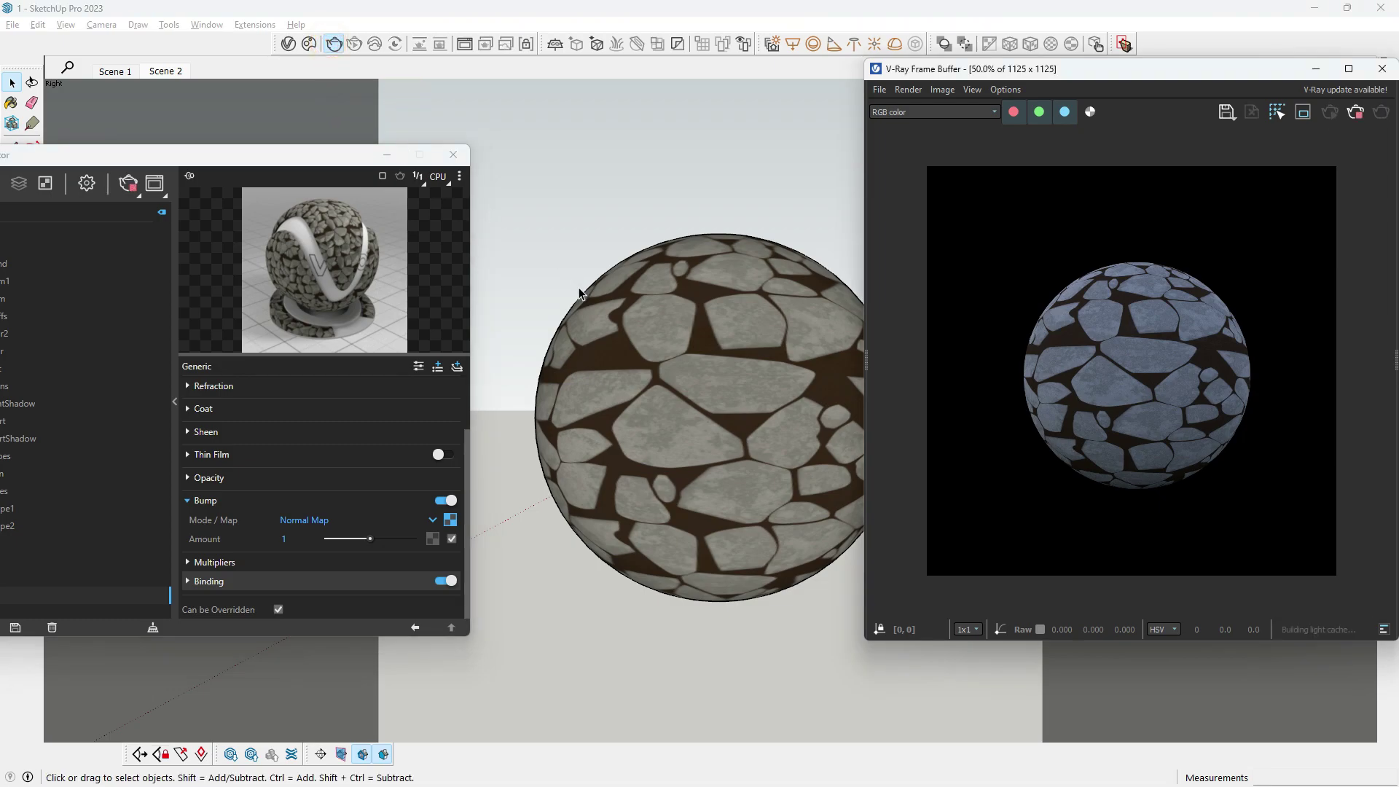
left_click(866, 362)
left_click(740, 184)
left_click(811, 270)
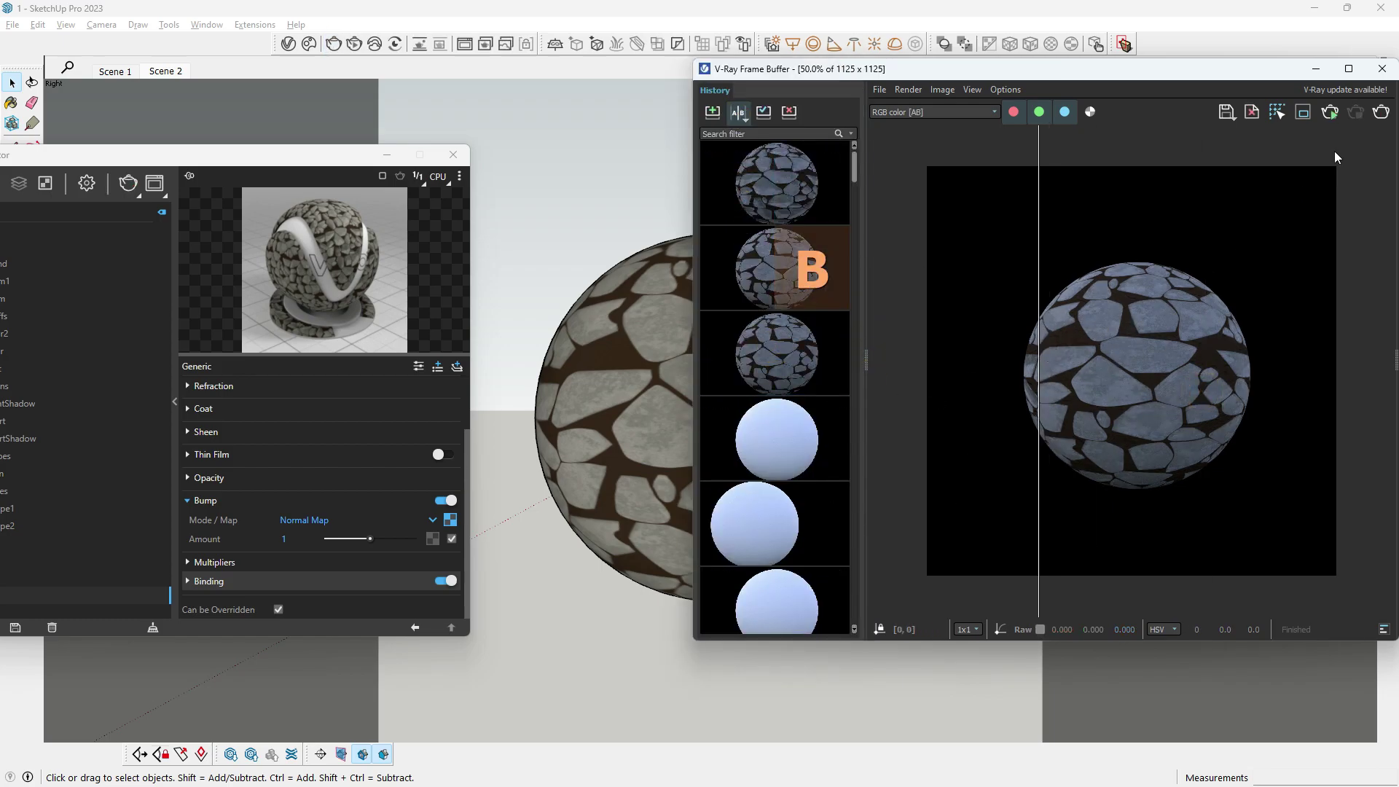
left_click(1348, 68)
left_click_drag(569, 399, 830, 405)
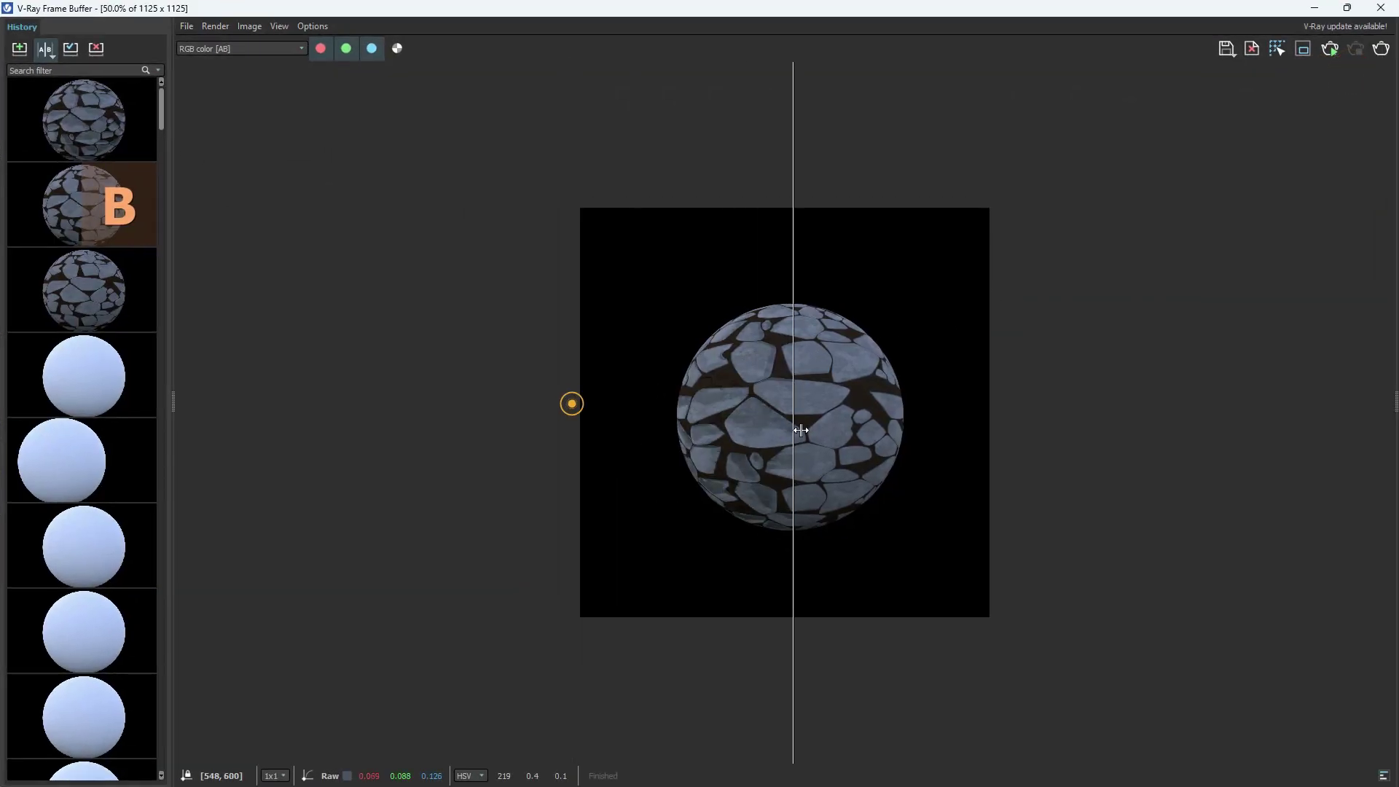
scroll(785, 408, "up", 1)
scroll(785, 408, "up", 1)
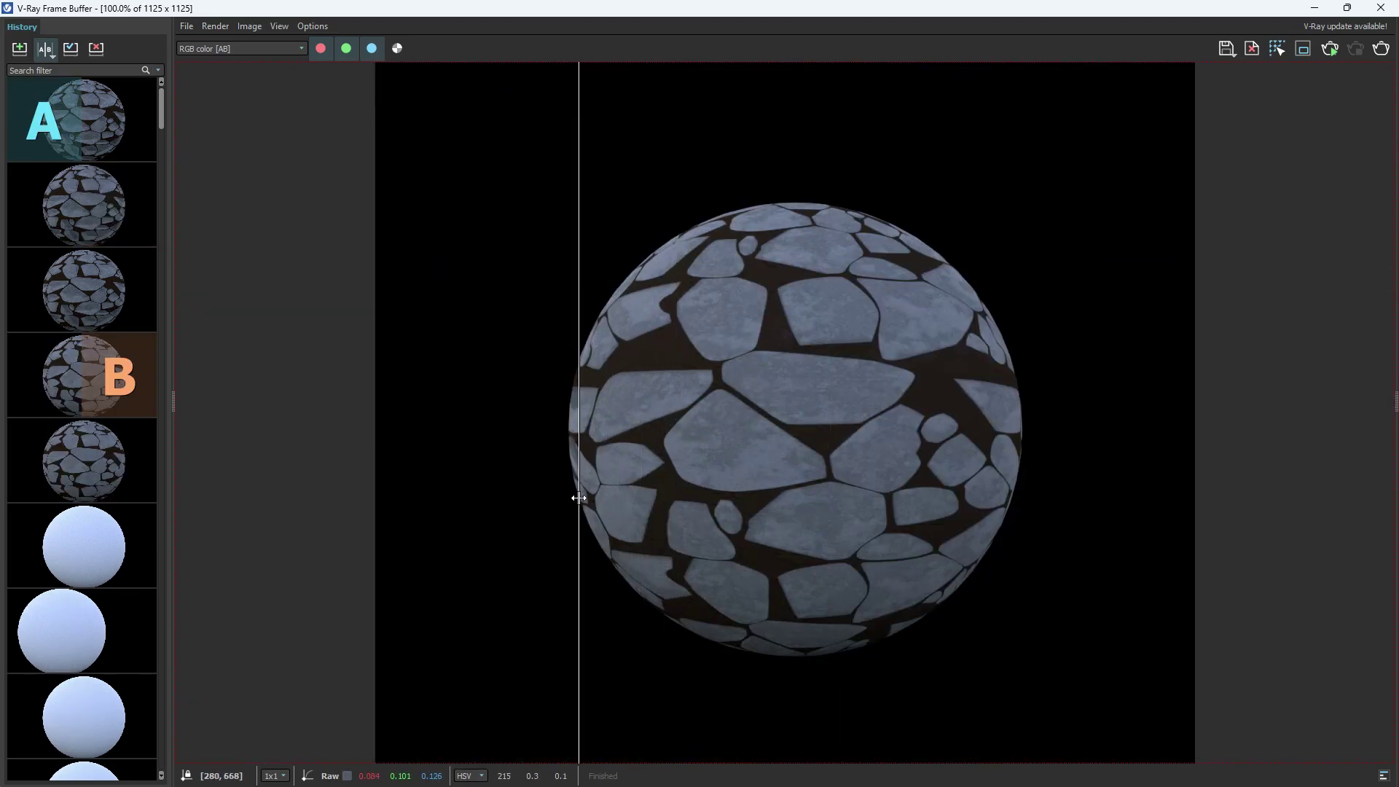
left_click_drag(578, 497, 927, 500)
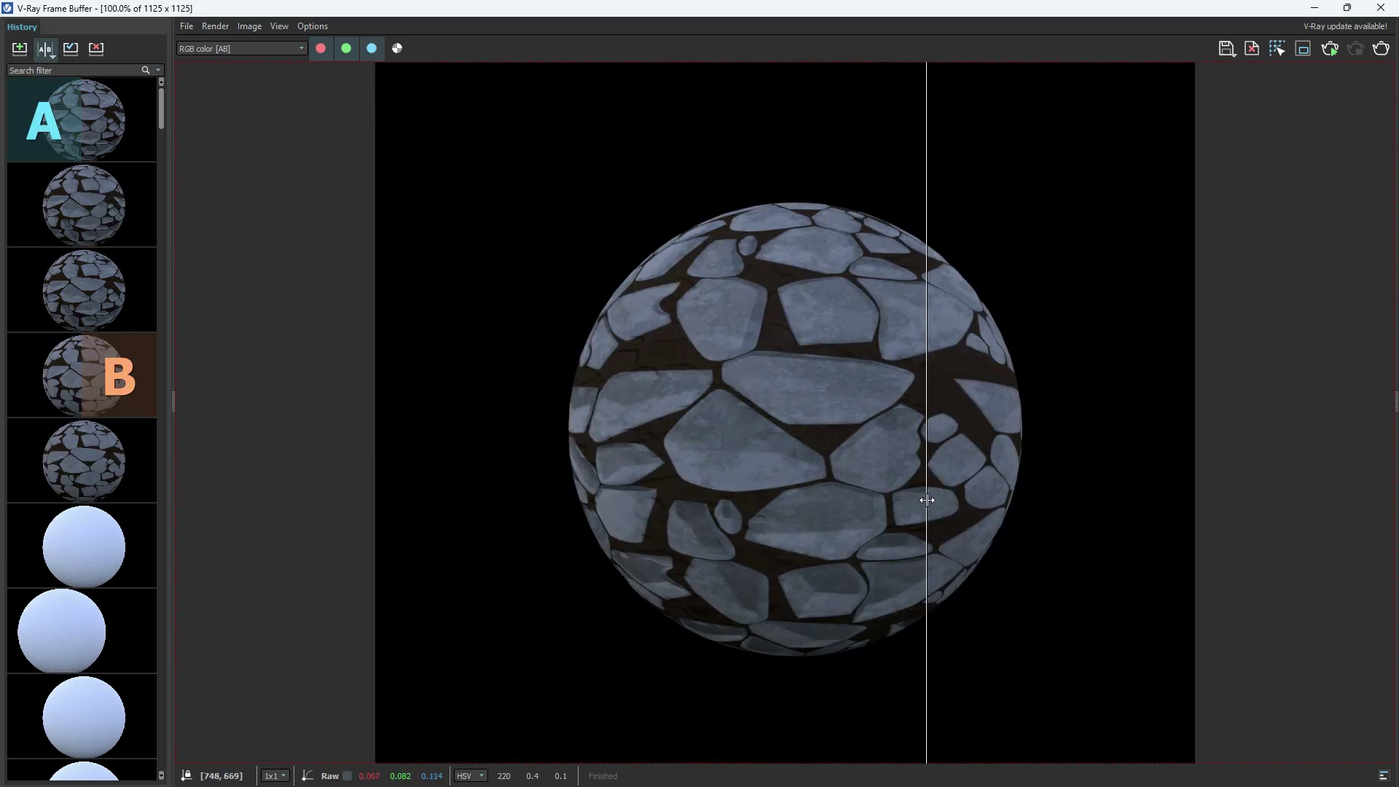
left_click(111, 455)
mouse_move(926, 496)
left_mouse_down()
mouse_move(901, 535)
mouse_move(636, 529)
left_mouse_up()
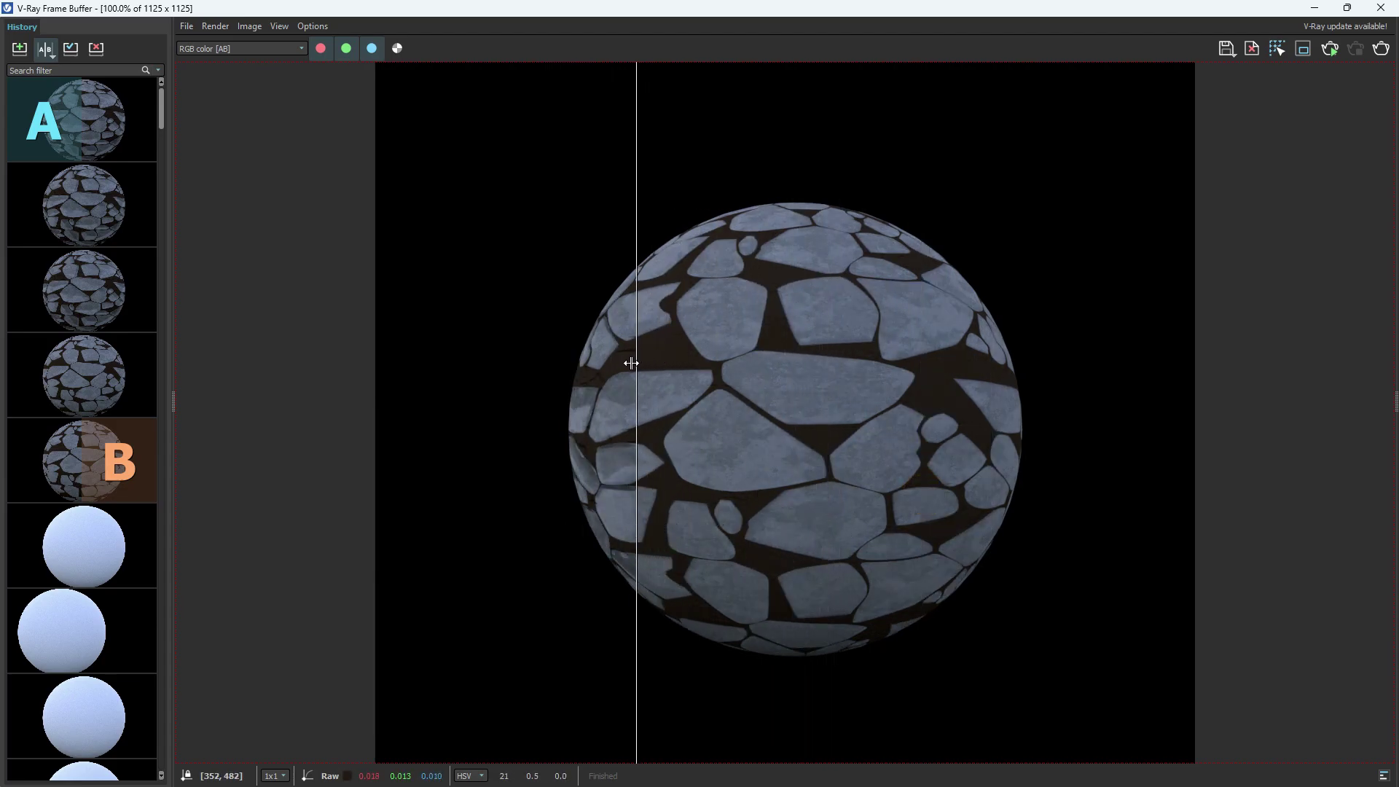
mouse_move(636, 361)
left_mouse_down()
mouse_move(772, 359)
mouse_move(714, 346)
mouse_move(779, 307)
mouse_move(703, 306)
mouse_move(762, 321)
mouse_move(735, 361)
mouse_move(814, 381)
mouse_move(705, 396)
mouse_move(880, 406)
mouse_move(802, 443)
mouse_move(721, 452)
mouse_move(964, 451)
left_mouse_up()
Step: Close the Frame Buffer and wrap Rock's diffuse colour texture in a Mix (Operator)
left_click(1381, 8)
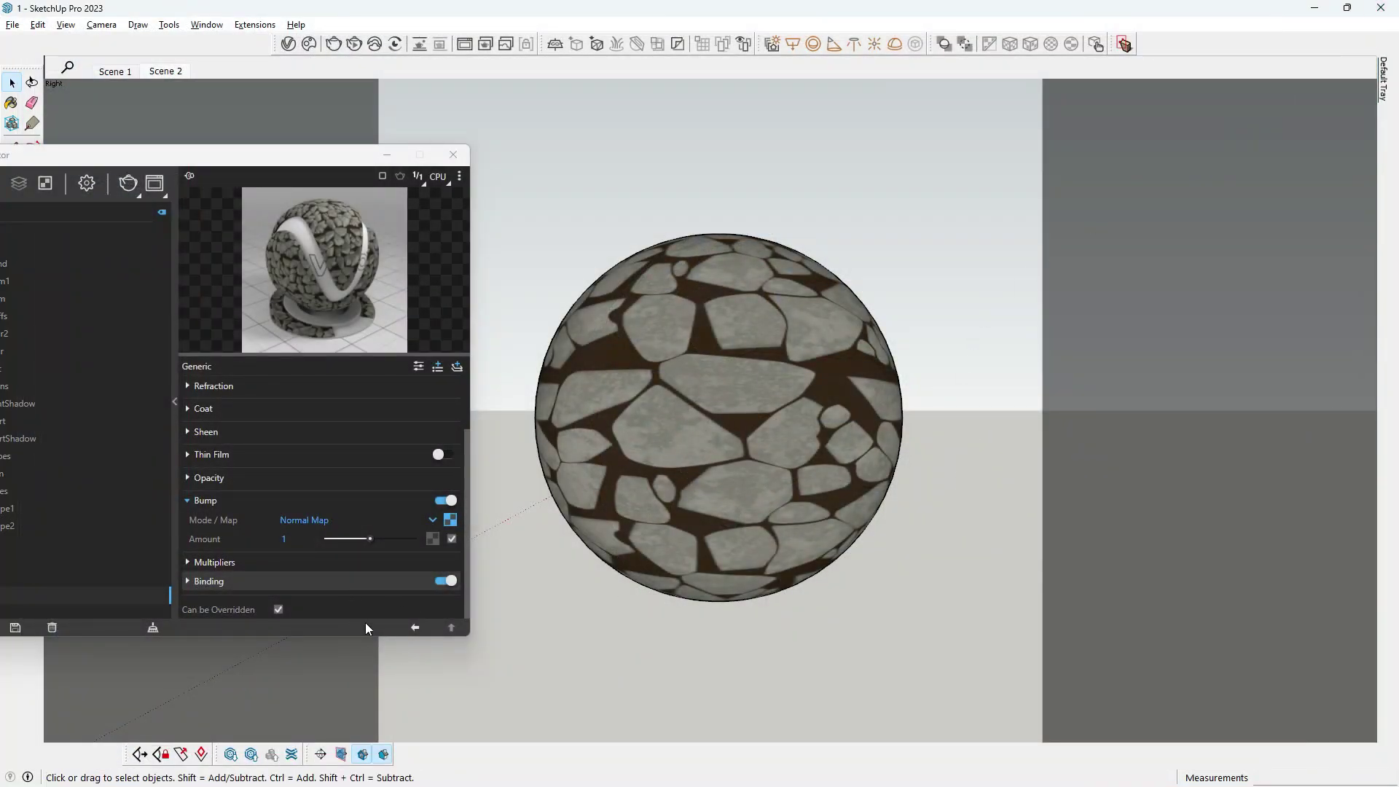
scroll(390, 518, "up", 2)
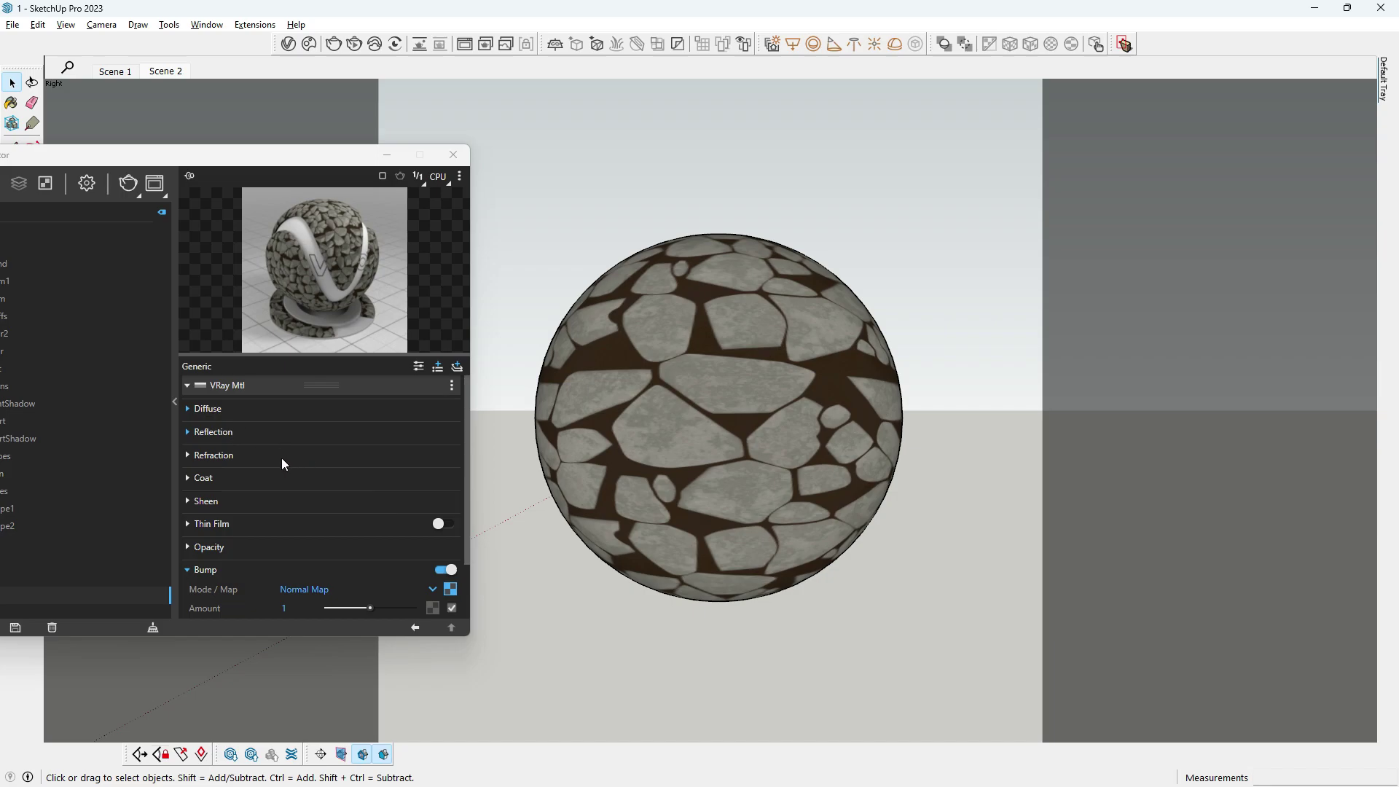
left_click(195, 568)
left_click(209, 409)
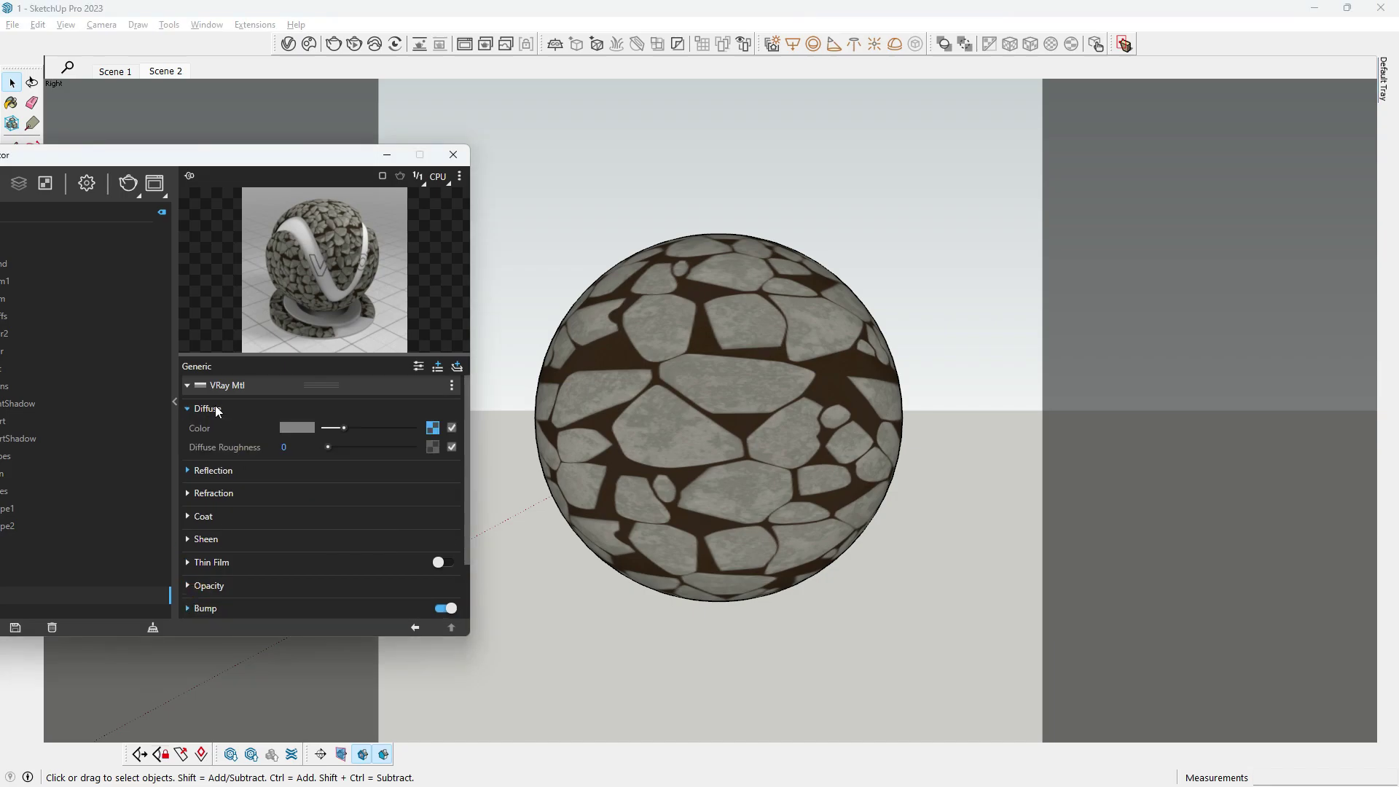
right_click(435, 430)
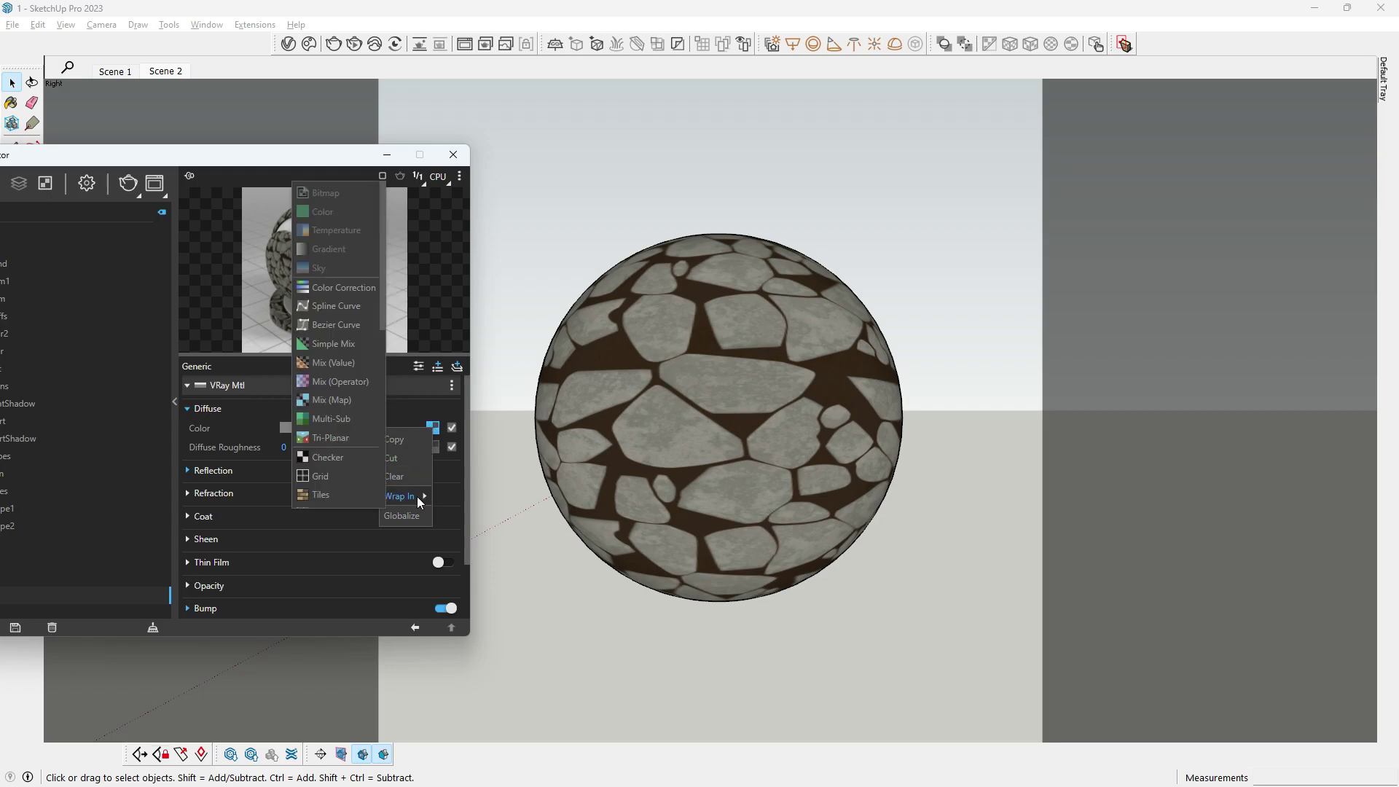
mouse_move(403, 496)
left_click(345, 380)
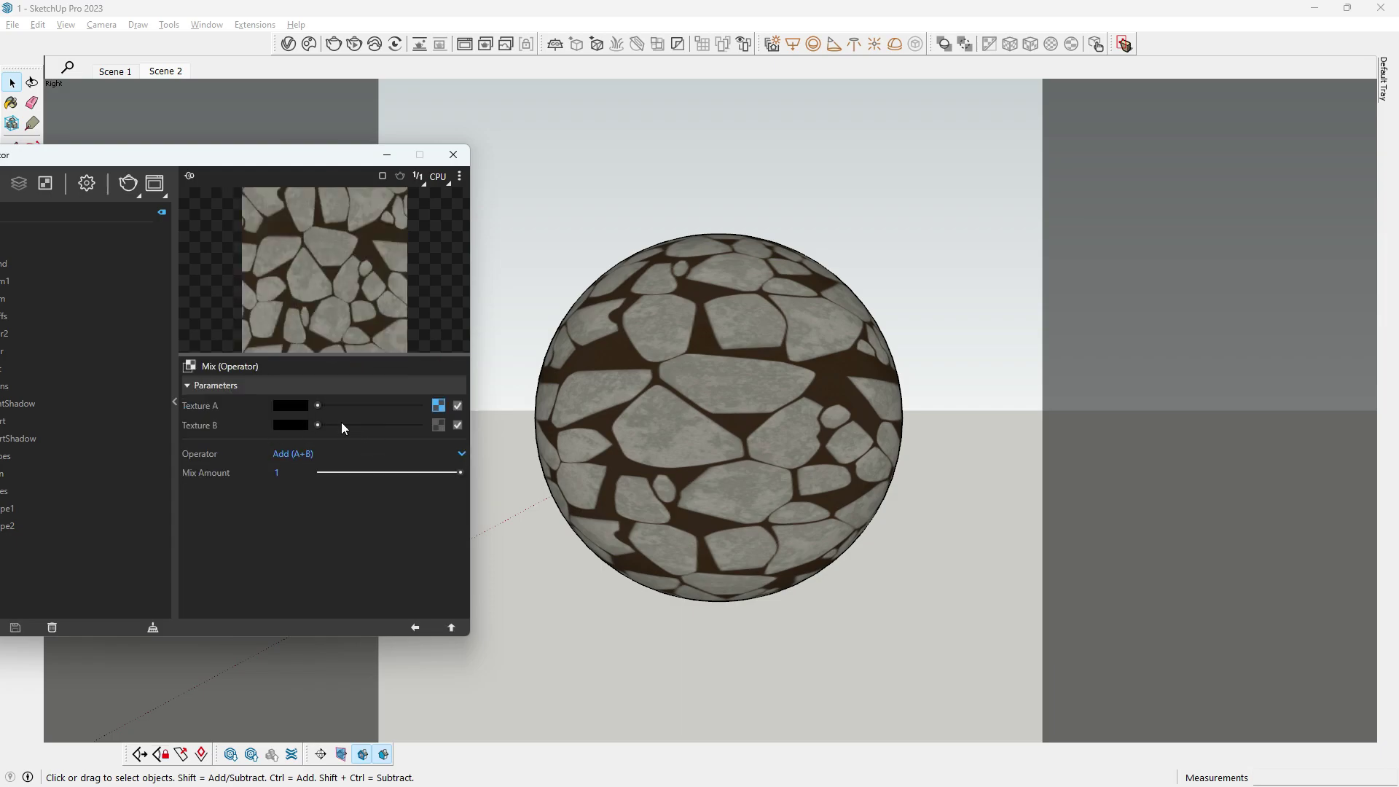
left_click(438, 425)
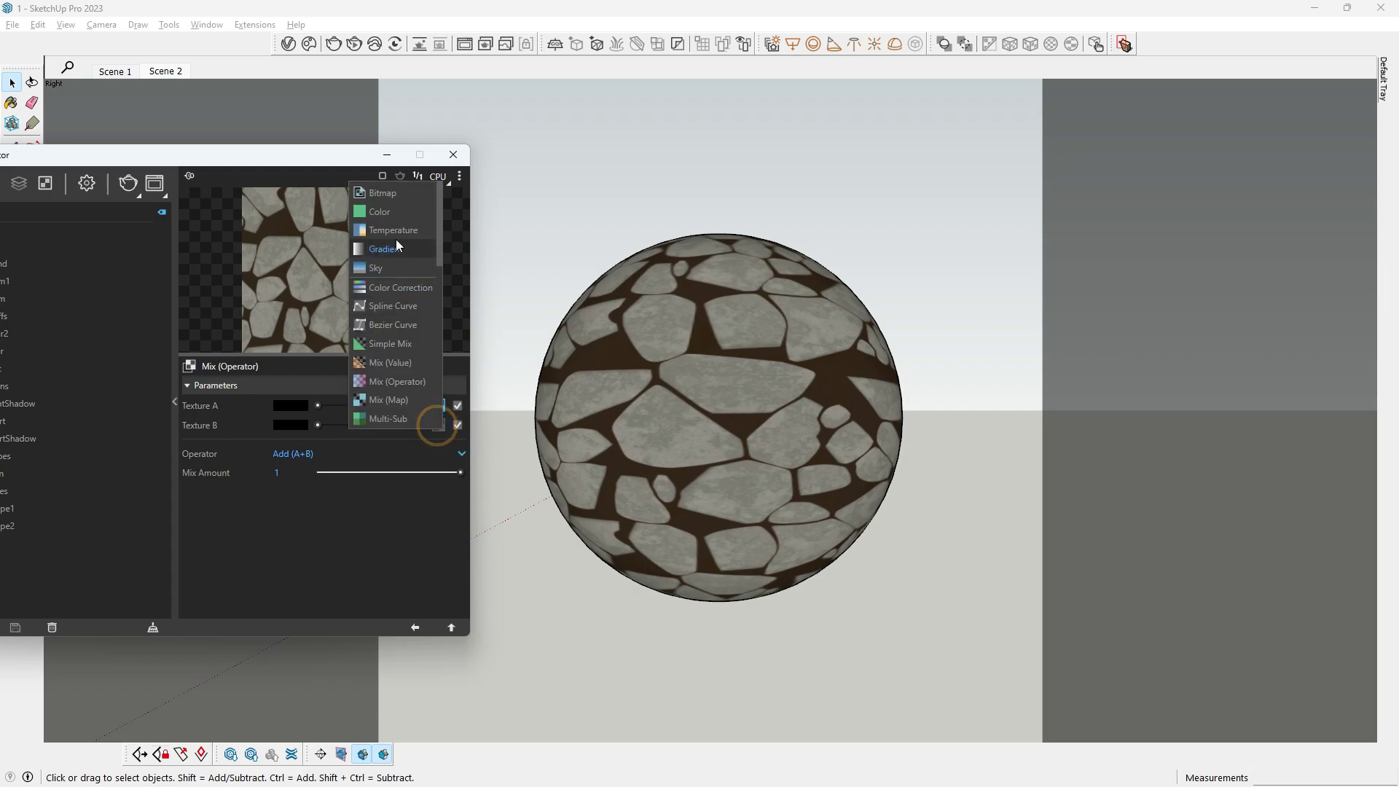
Step: Load the Rocks_ambientocclusion image as the Mix's Texture B bitmap
left_click(381, 194)
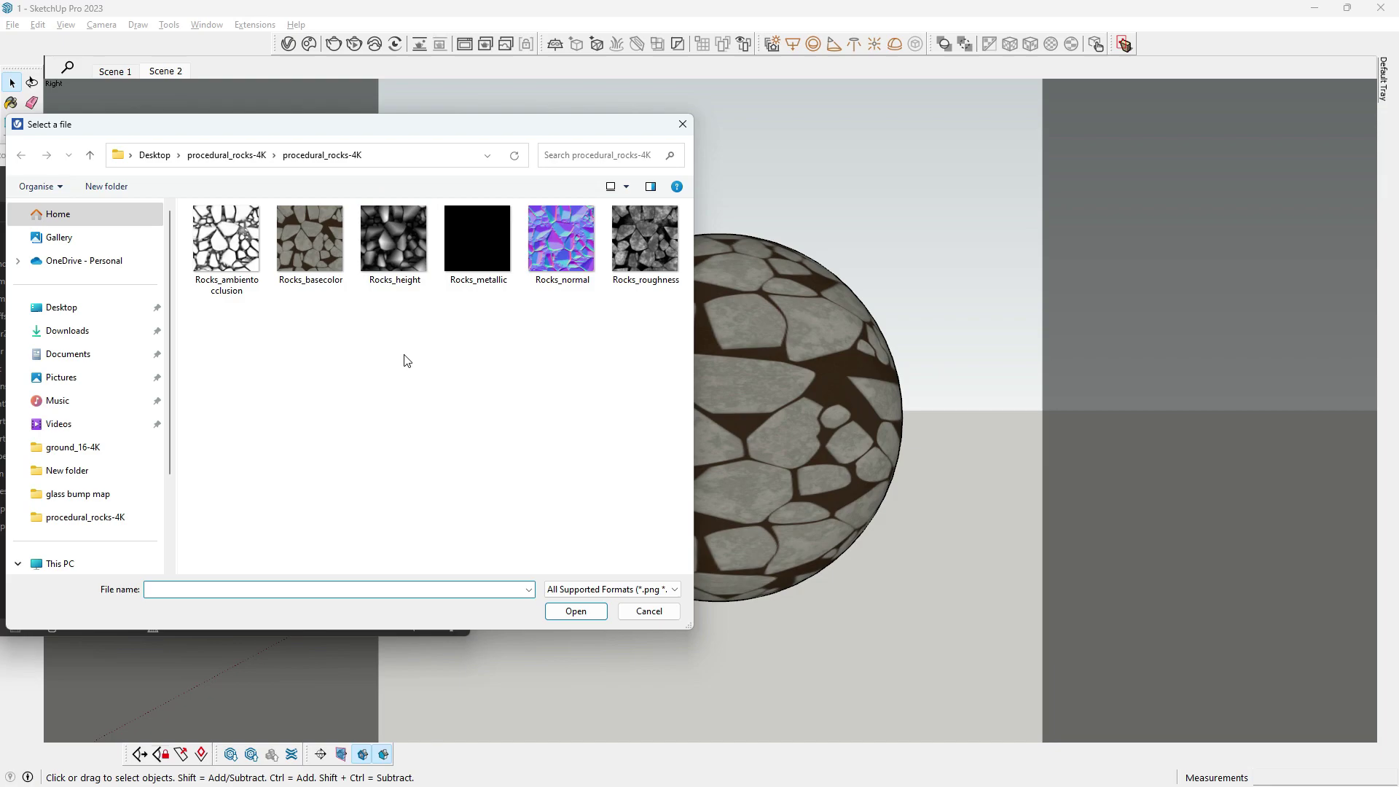
left_click(239, 255)
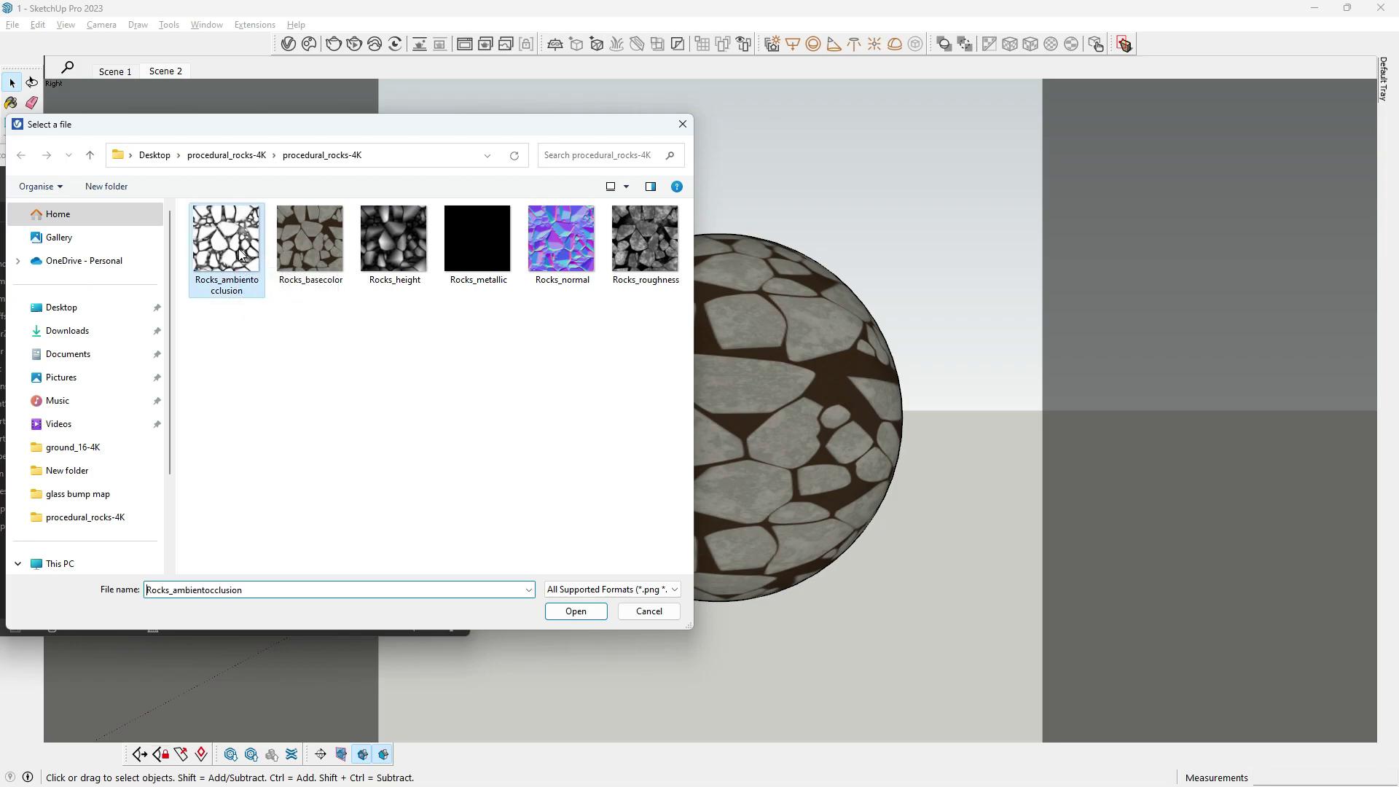
left_click(575, 609)
left_click(417, 625)
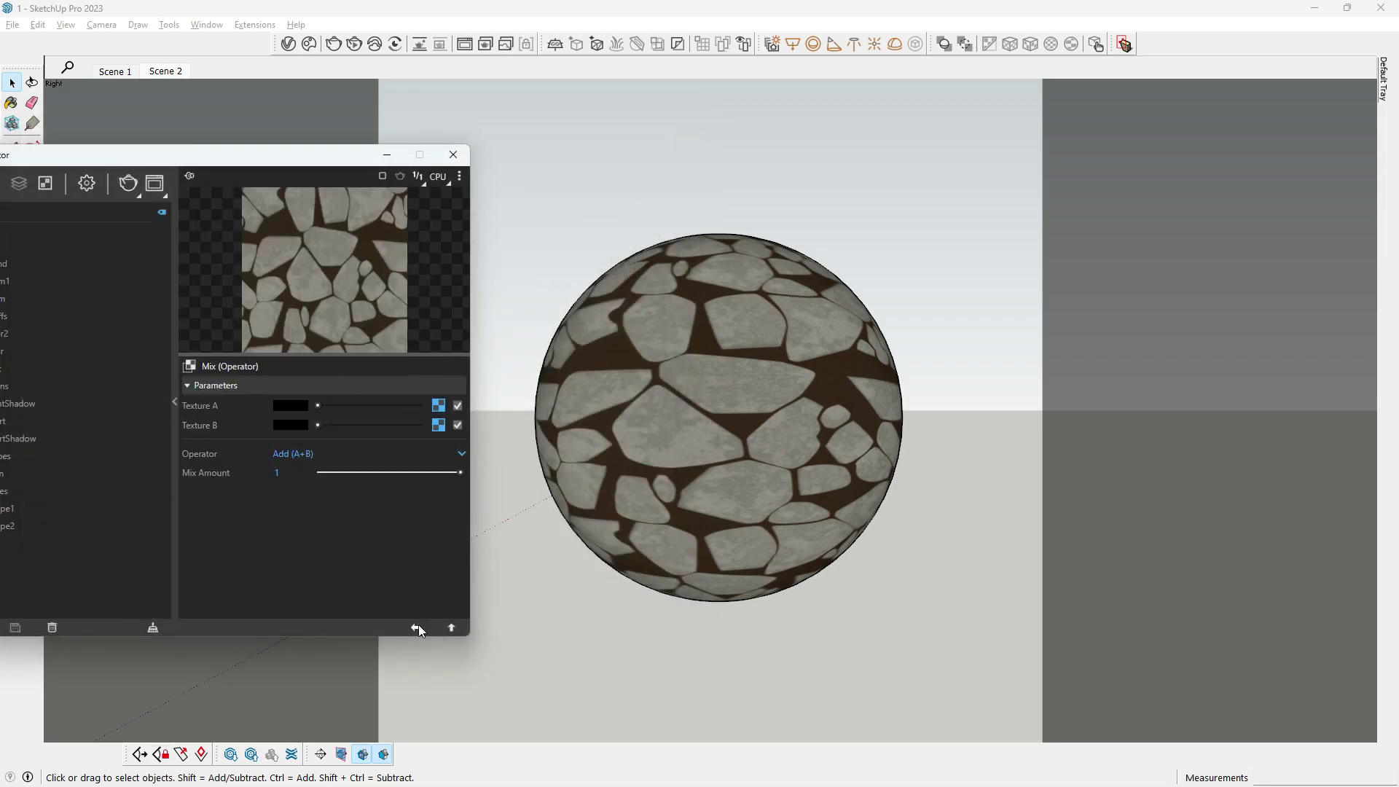
Step: Set the Mix operator to Multiply (A*B) and return to the VRay Mtl settings
left_click(312, 453)
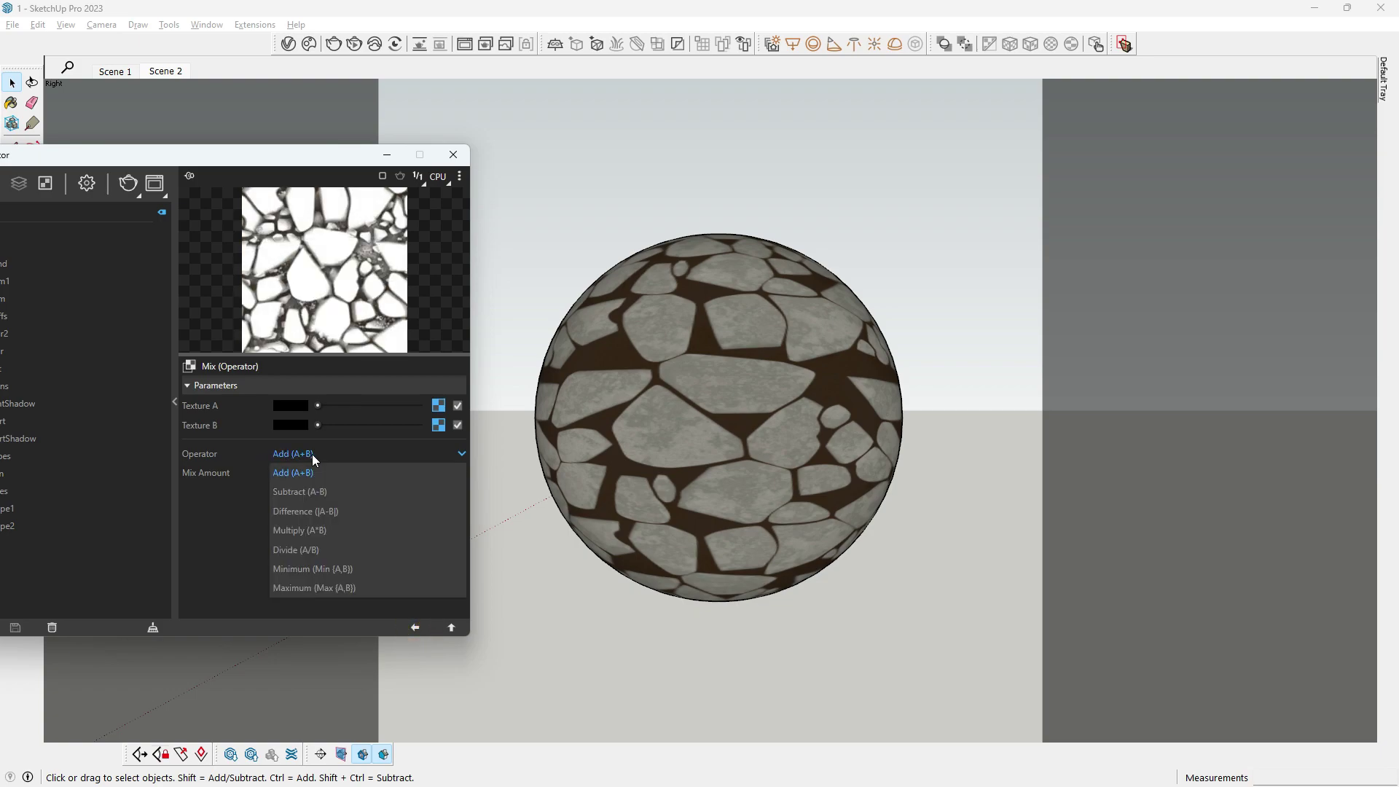
left_click(325, 536)
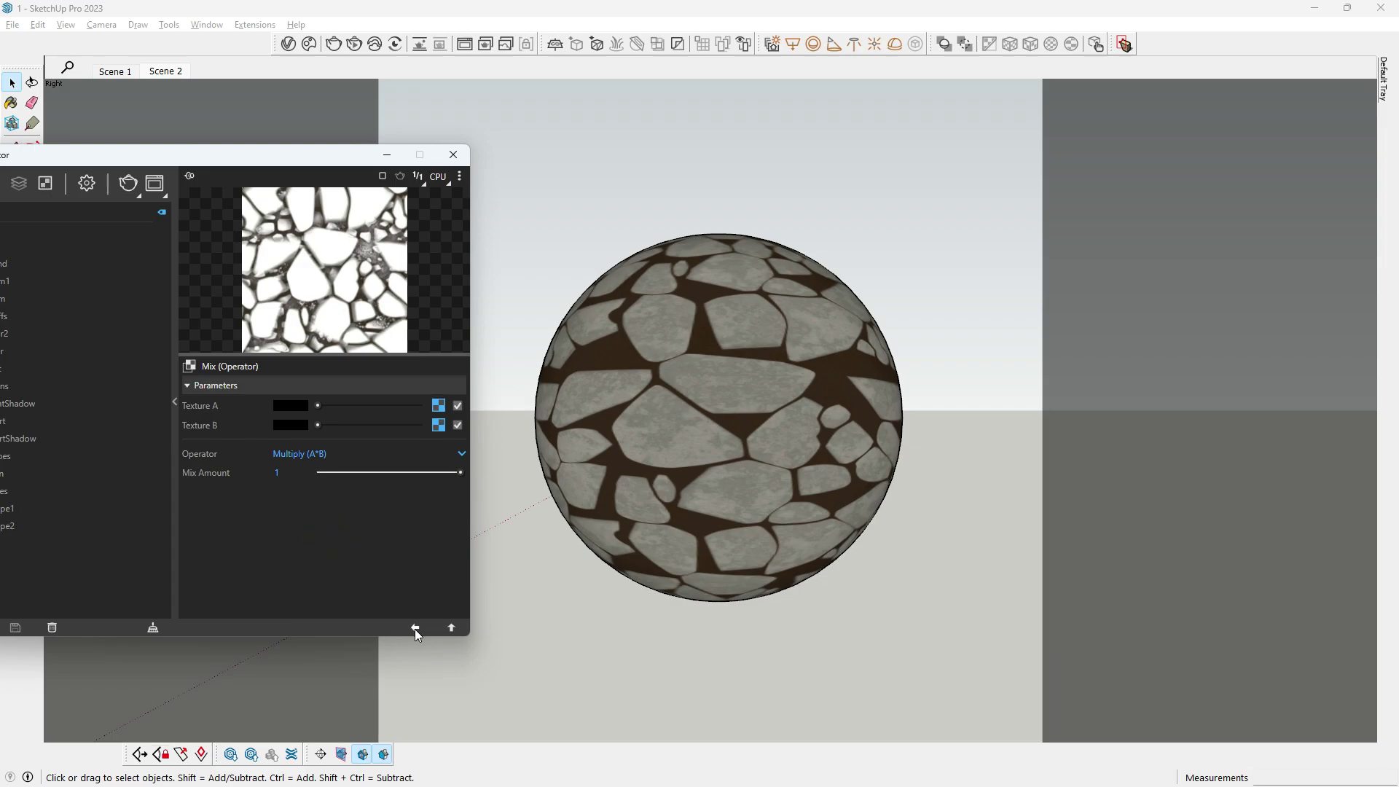
left_click(415, 628)
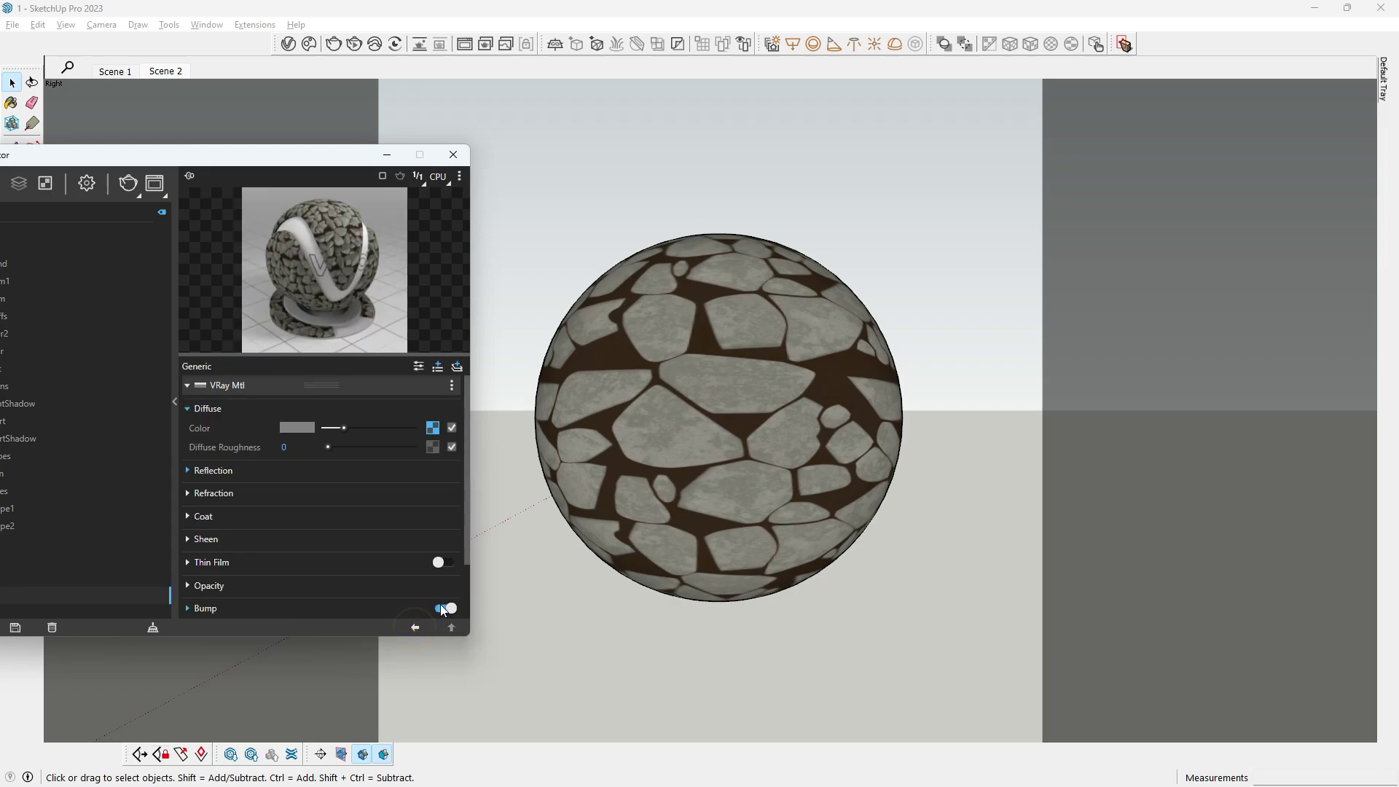
left_click(527, 578)
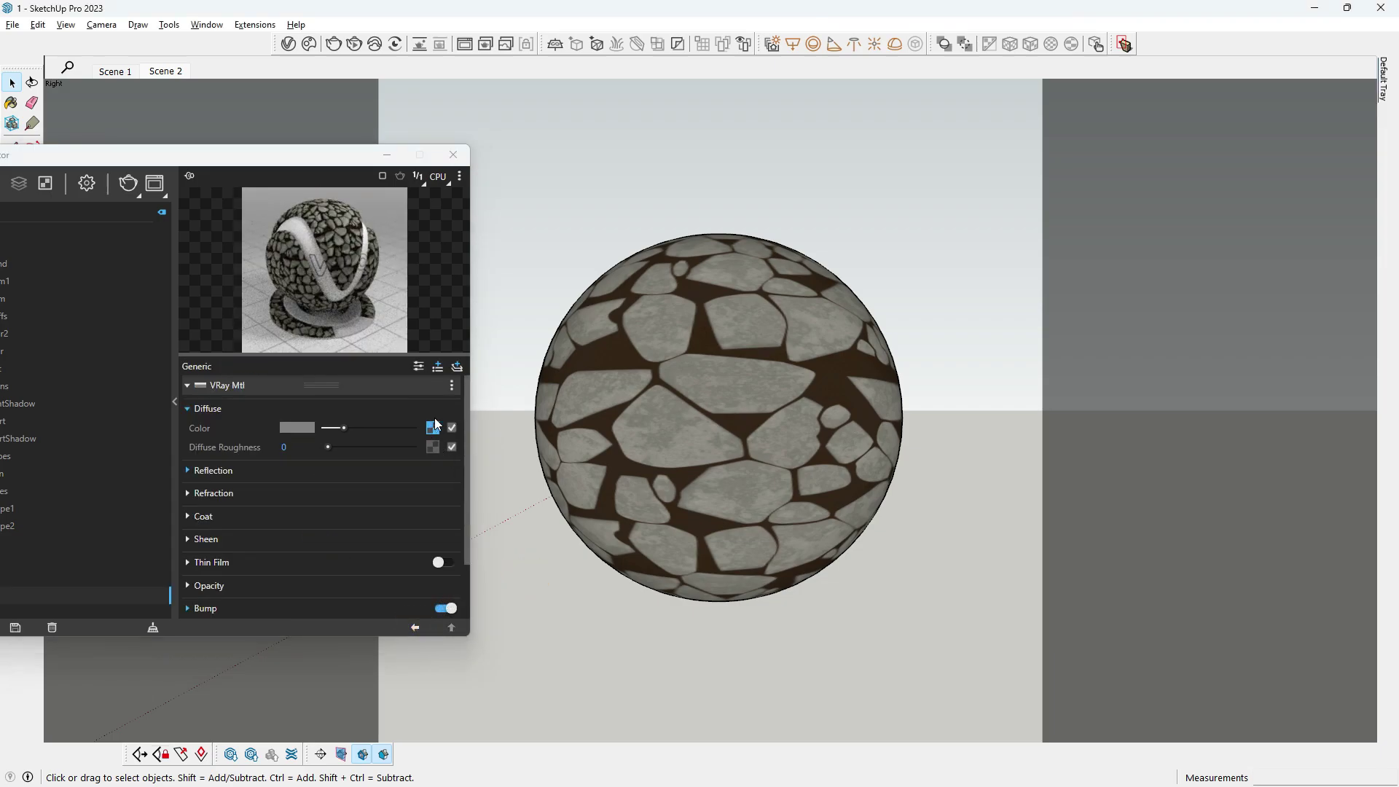
Step: Render the ambient-occlusion sphere, A/B compare it with history item 6, then close the Frame Buffer
left_click(334, 44)
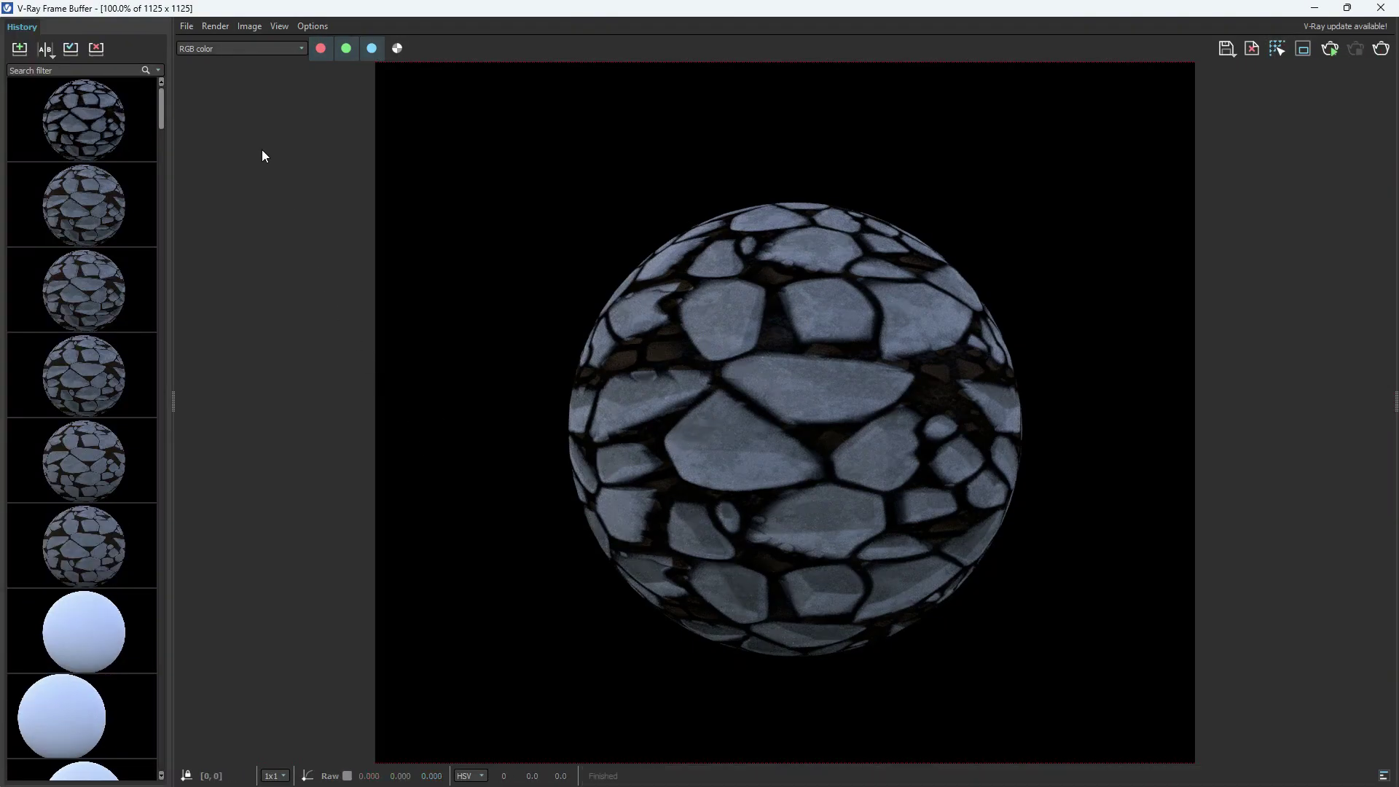
mouse_move(83, 204)
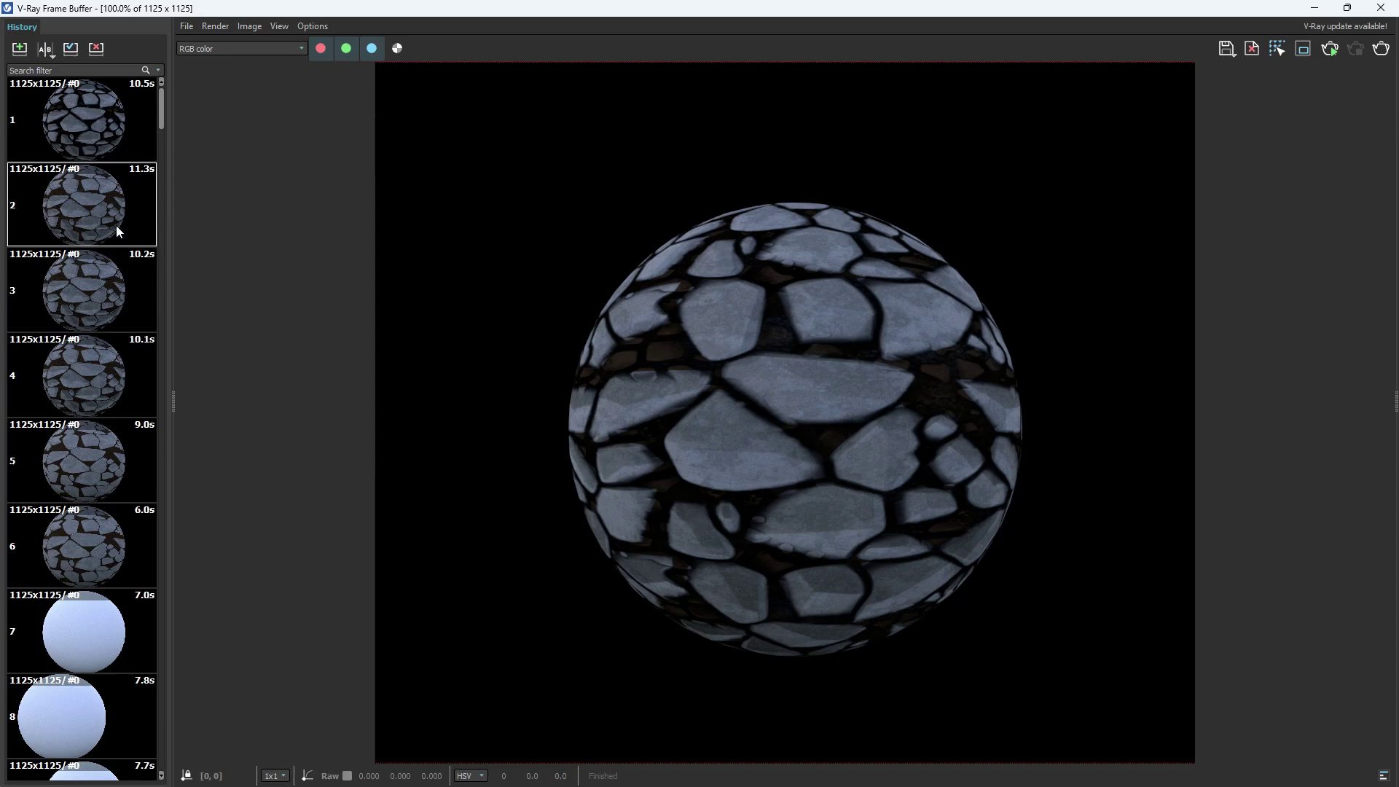
left_click(45, 50)
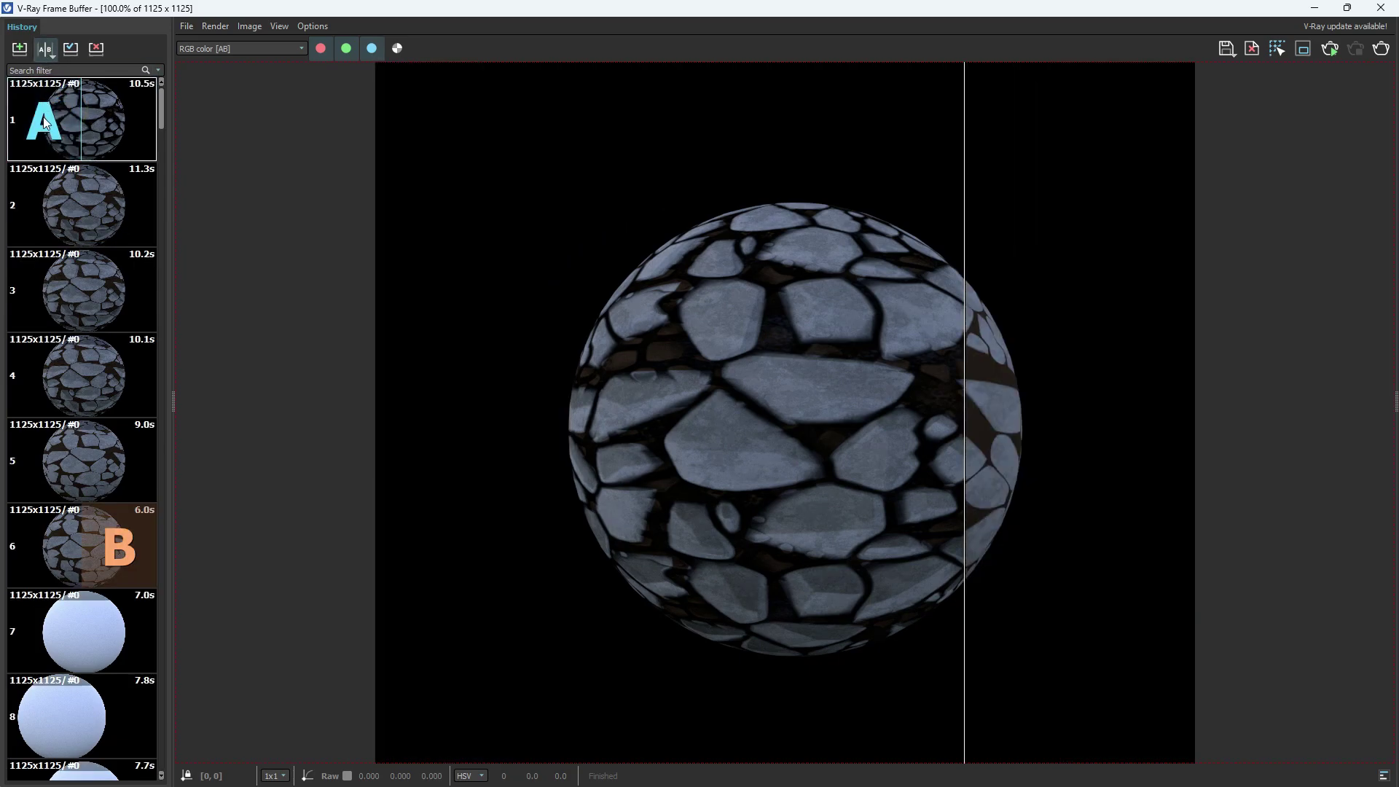
left_click(111, 536)
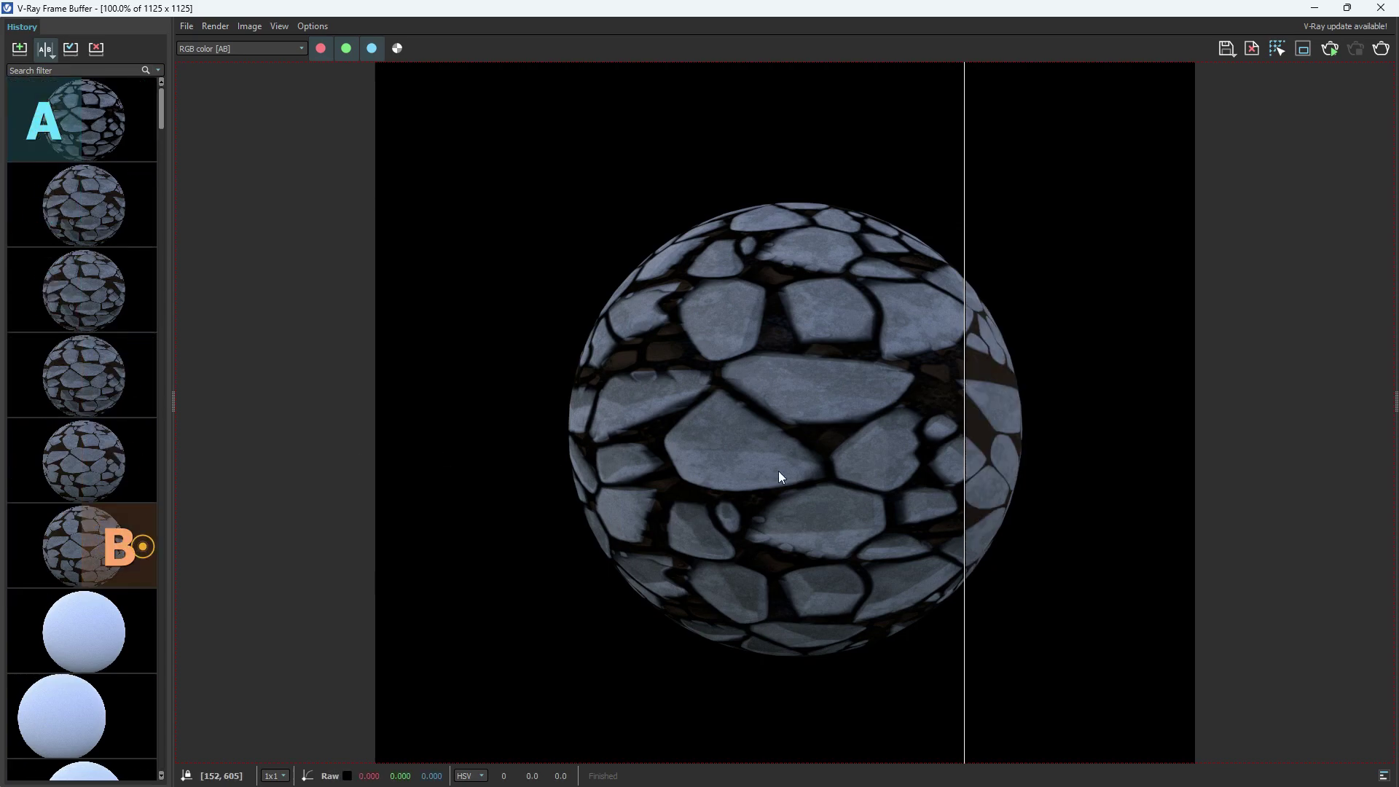
mouse_move(962, 435)
left_mouse_down()
mouse_move(792, 435)
mouse_move(993, 444)
mouse_move(547, 447)
mouse_move(1049, 443)
left_mouse_up()
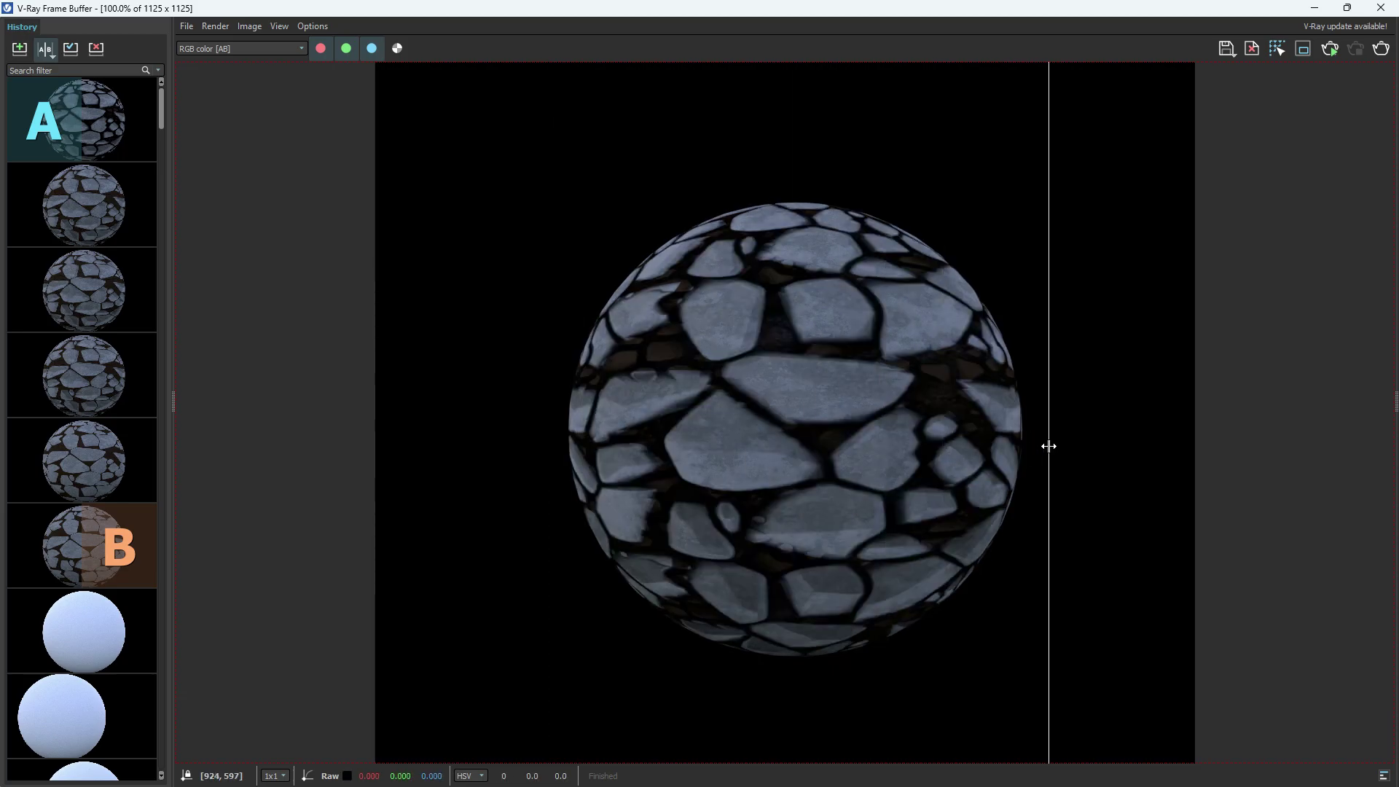
left_click(1378, 9)
Step: Make the sphere a group and add V-Ray displacement to it
scroll(307, 518, "down", 2)
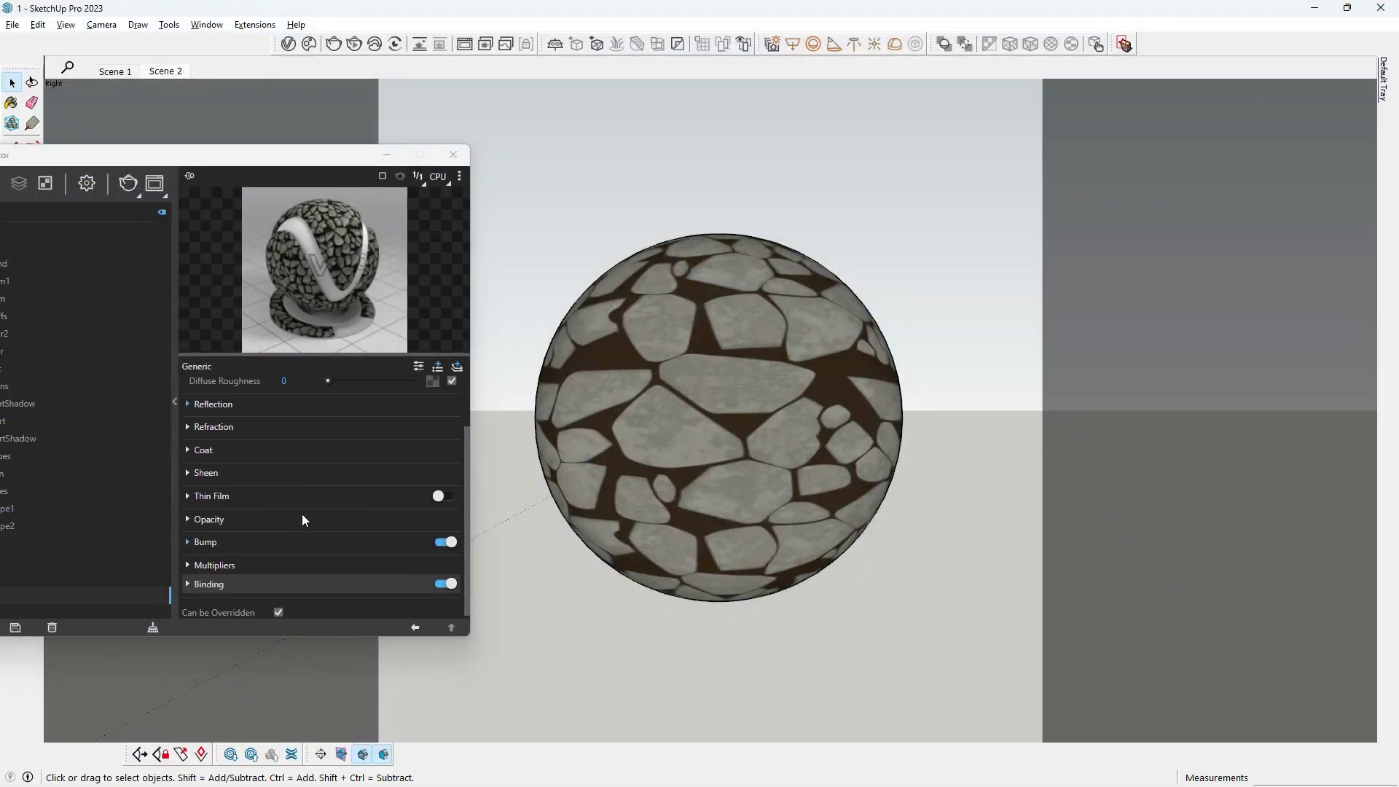
left_click(671, 378)
right_click(673, 378)
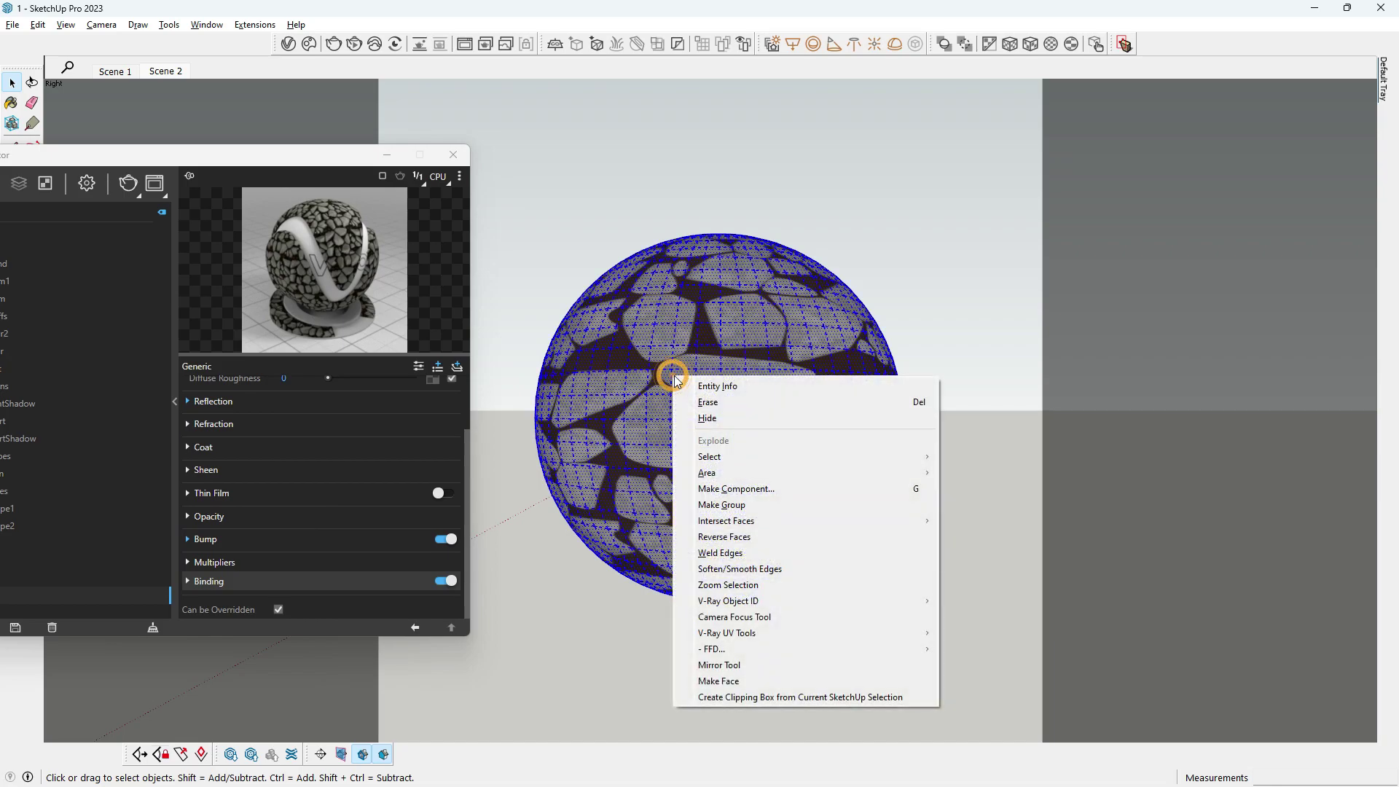
left_click(721, 504)
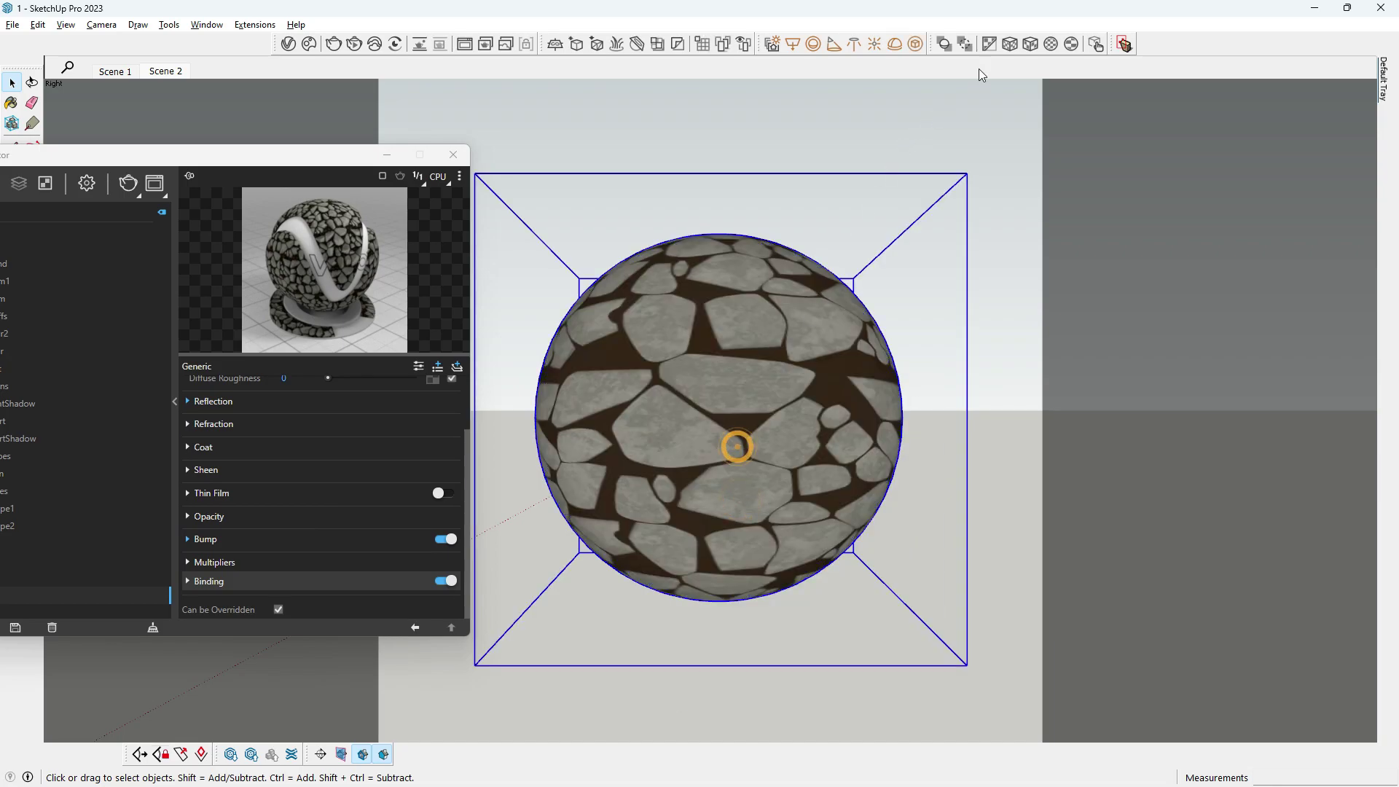
left_click(656, 44)
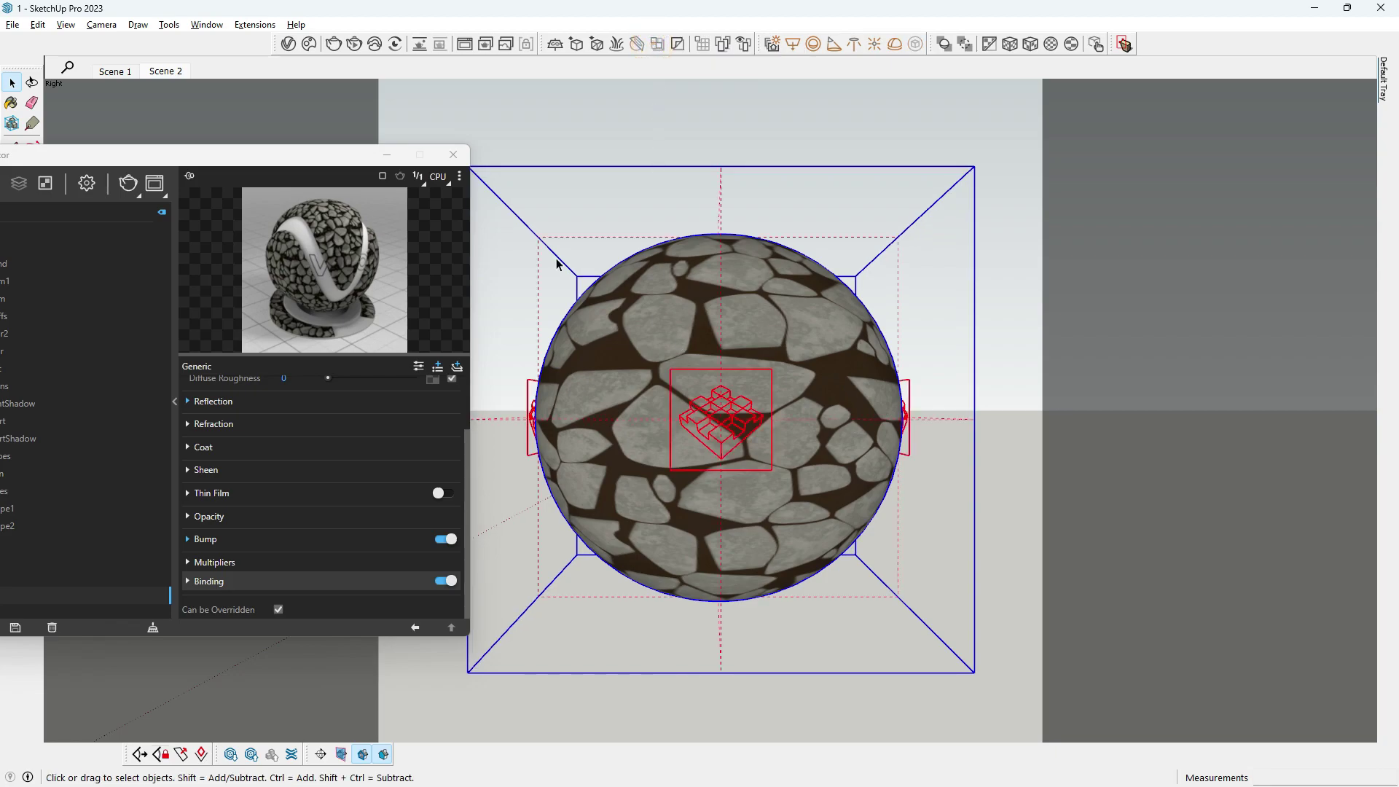
Step: Set the Displacement geometry's map to the Rocks_height bitmap with sRGB Primaries
left_click_drag(297, 168, 713, 153)
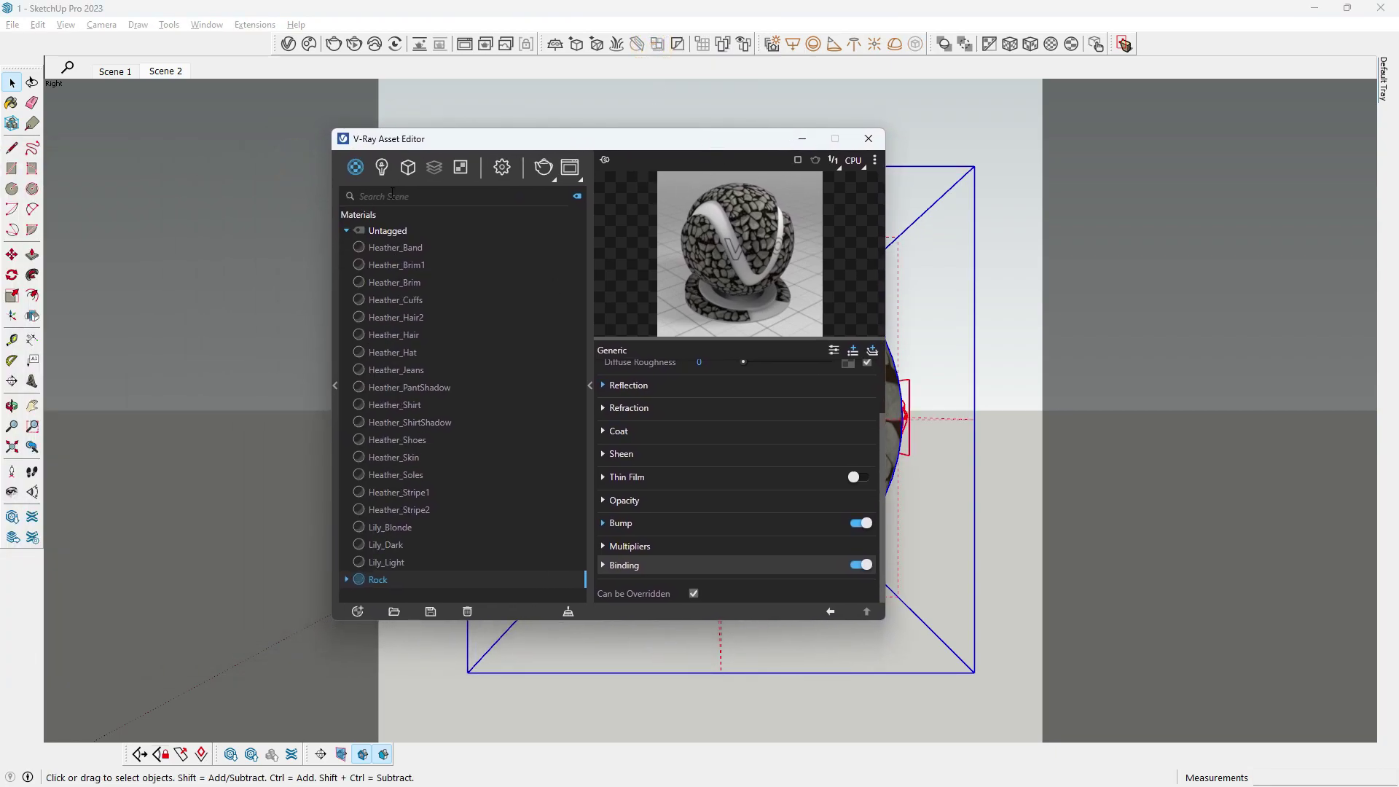
left_click(408, 167)
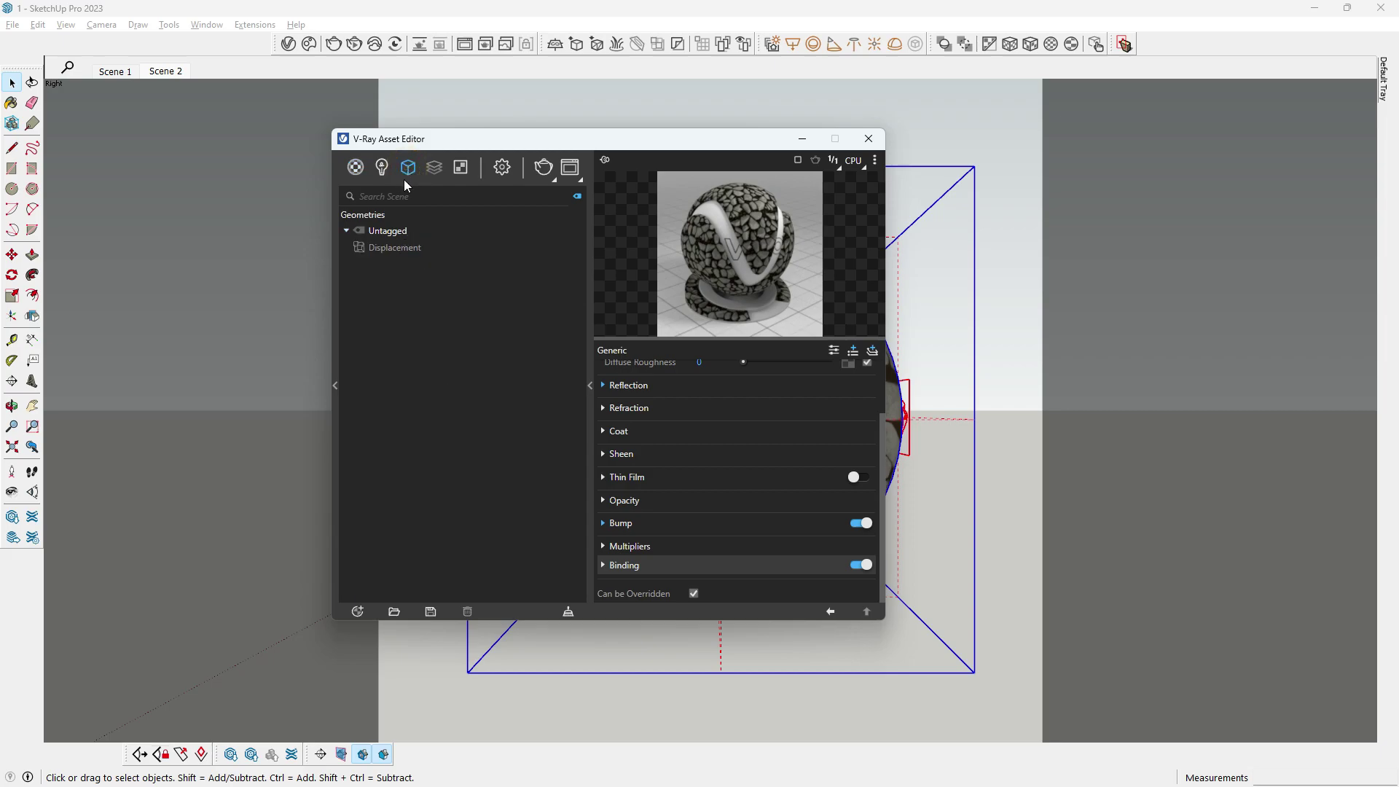
left_click(398, 252)
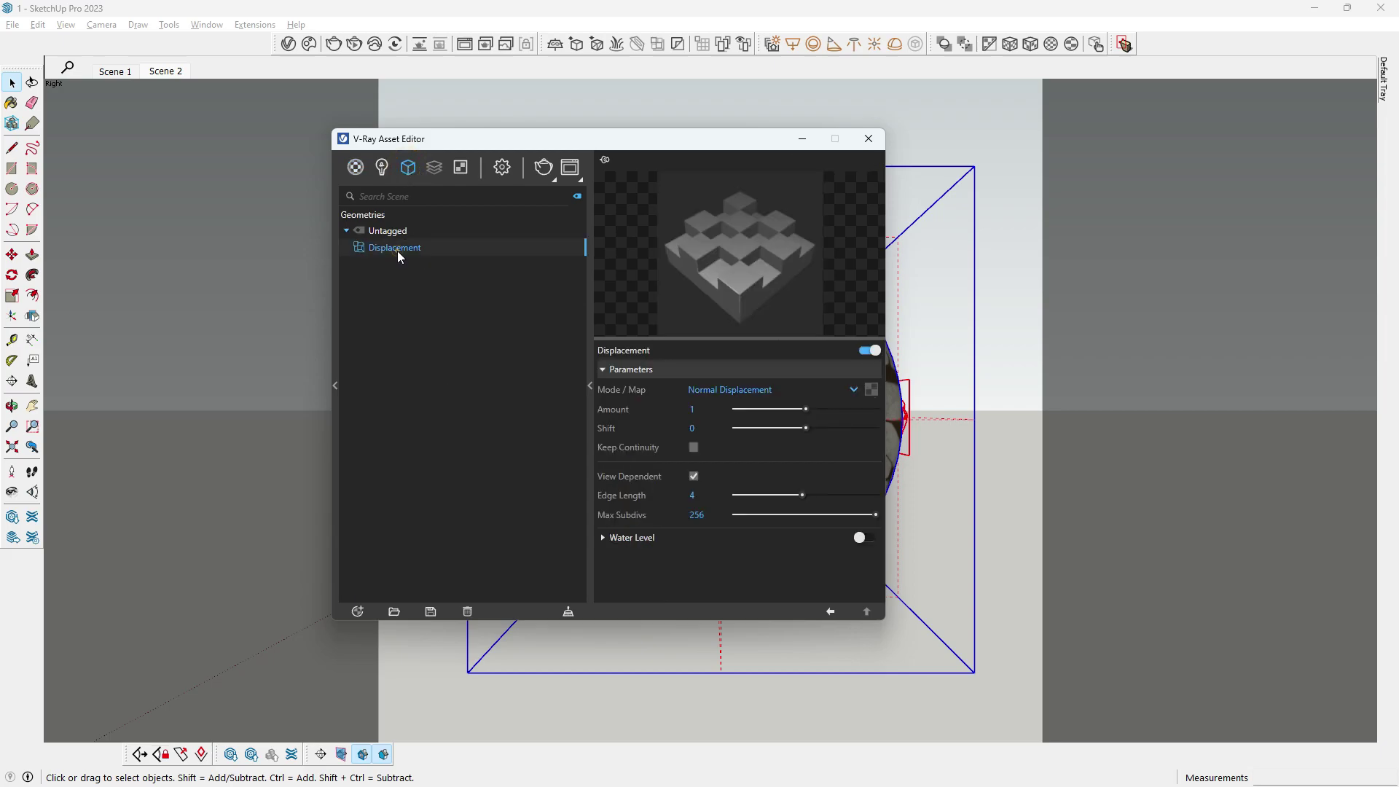
left_click(869, 390)
left_click(823, 179)
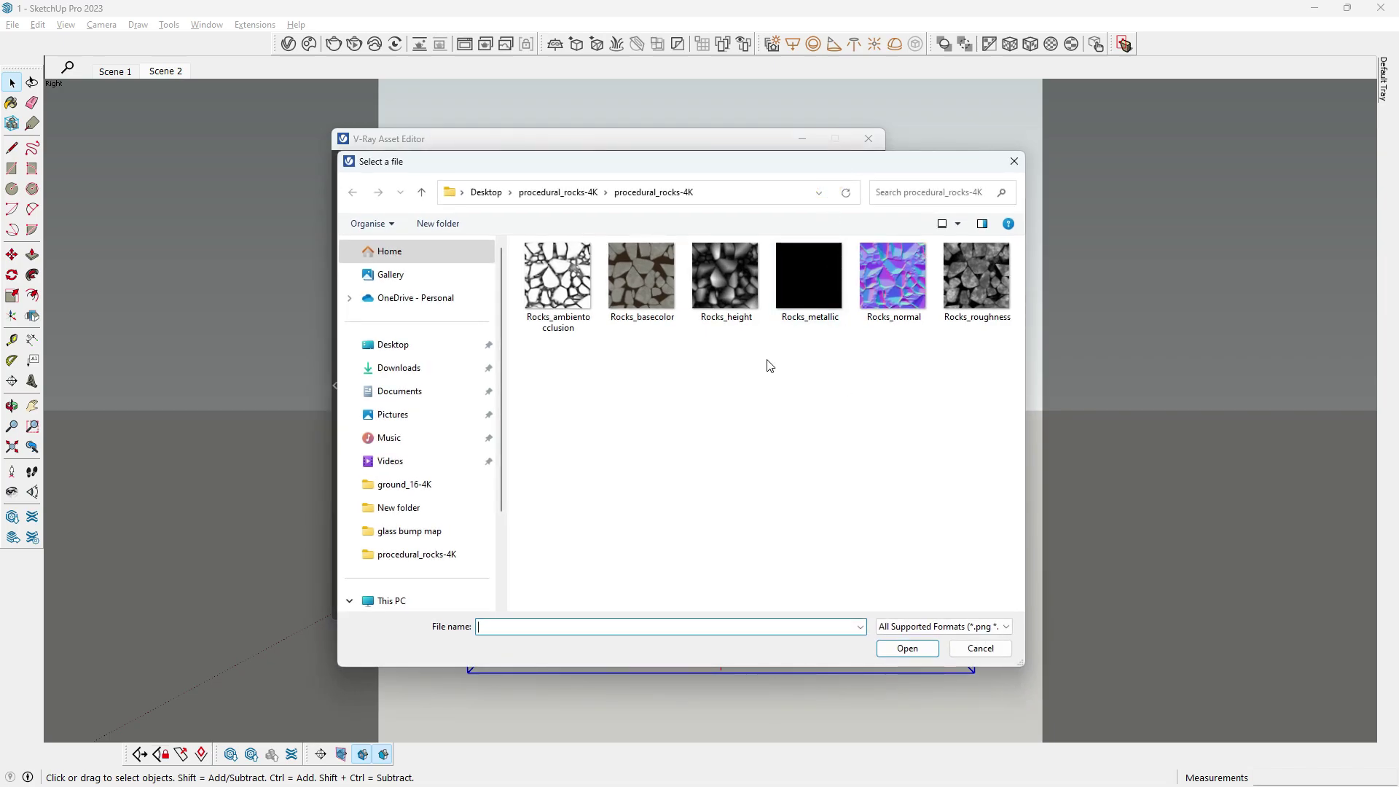
left_click(724, 280)
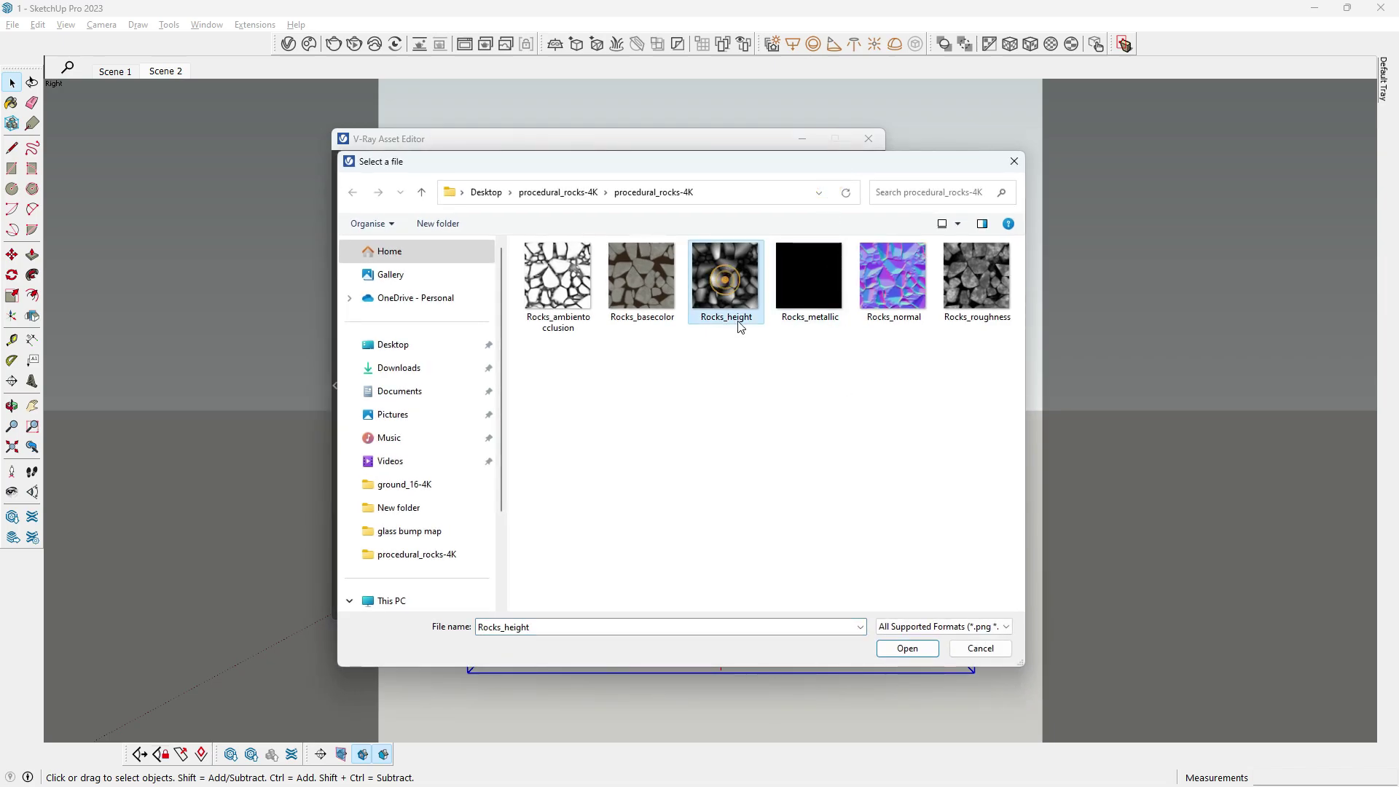
left_click(907, 648)
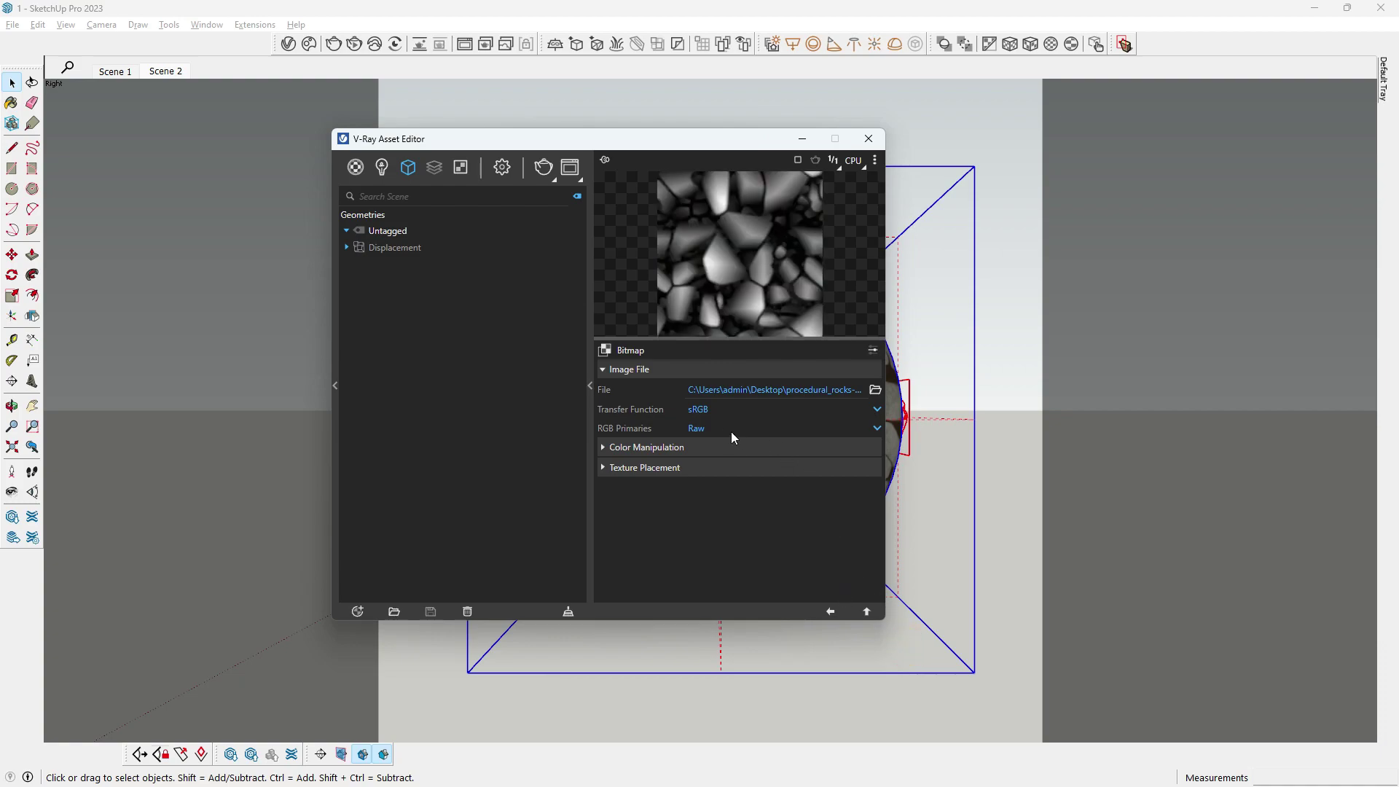
left_click(715, 430)
left_click(801, 542)
left_click(830, 612)
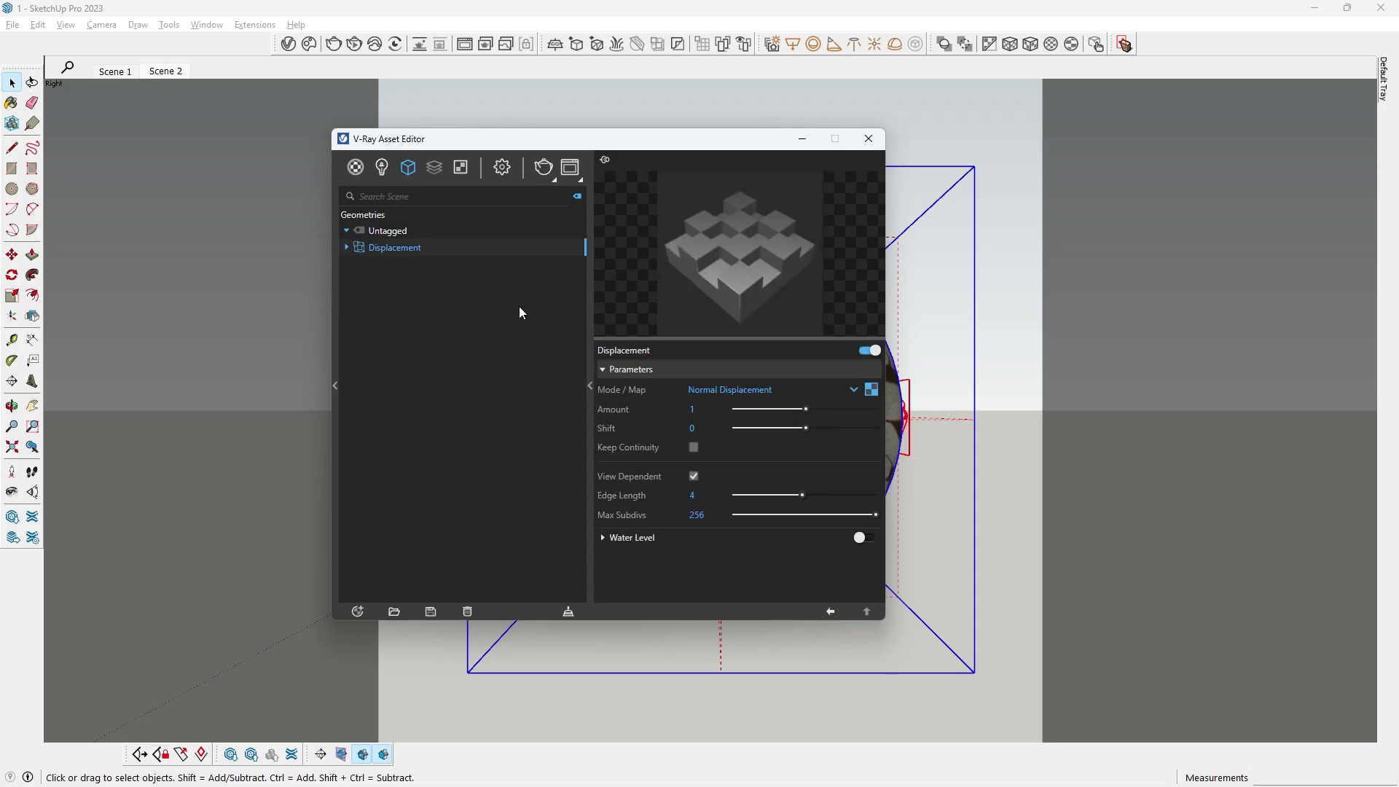
Step: A/B compare the displaced-rock render against the earlier one by sweeping the split line
mouse_move(619, 142)
left_mouse_down()
mouse_move(368, 195)
mouse_move(251, 189)
left_mouse_up()
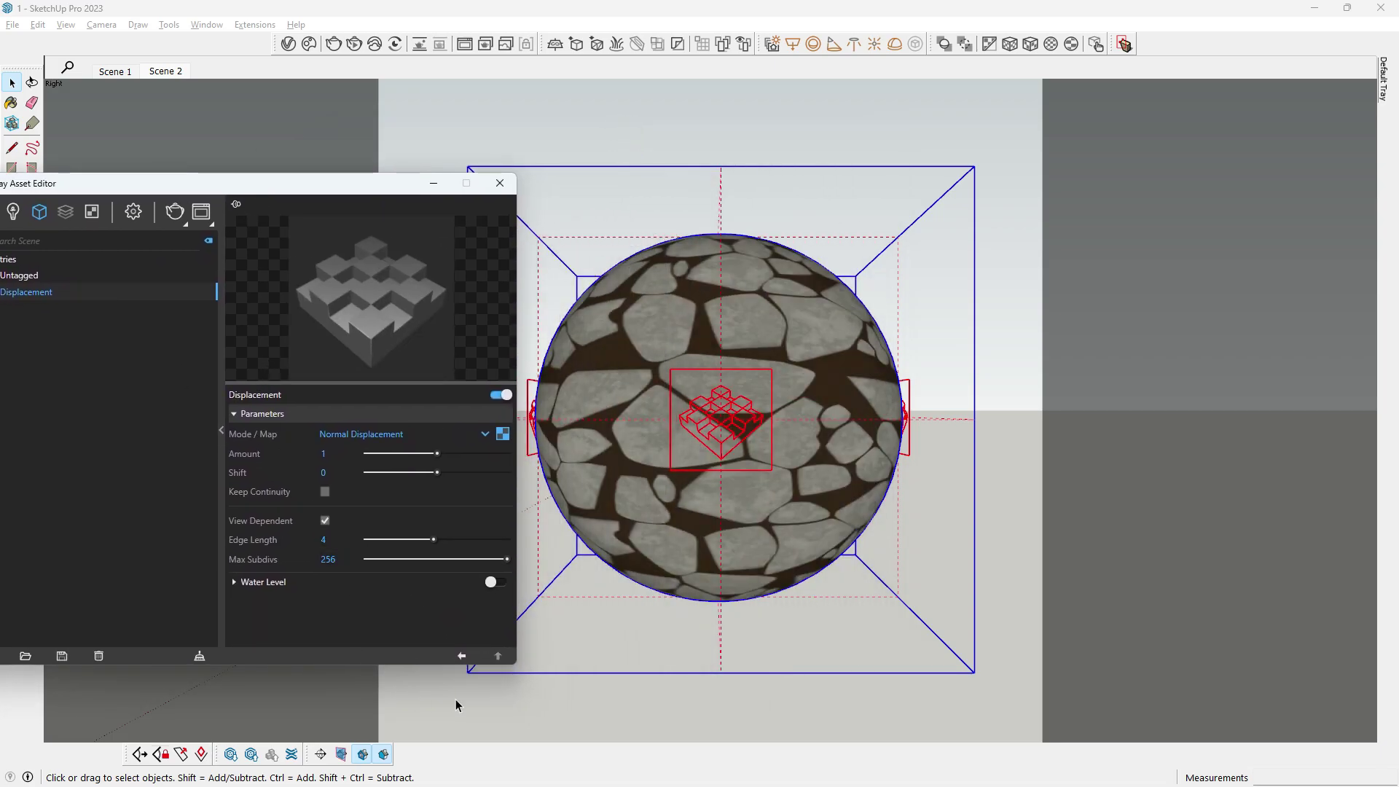
left_click(462, 656)
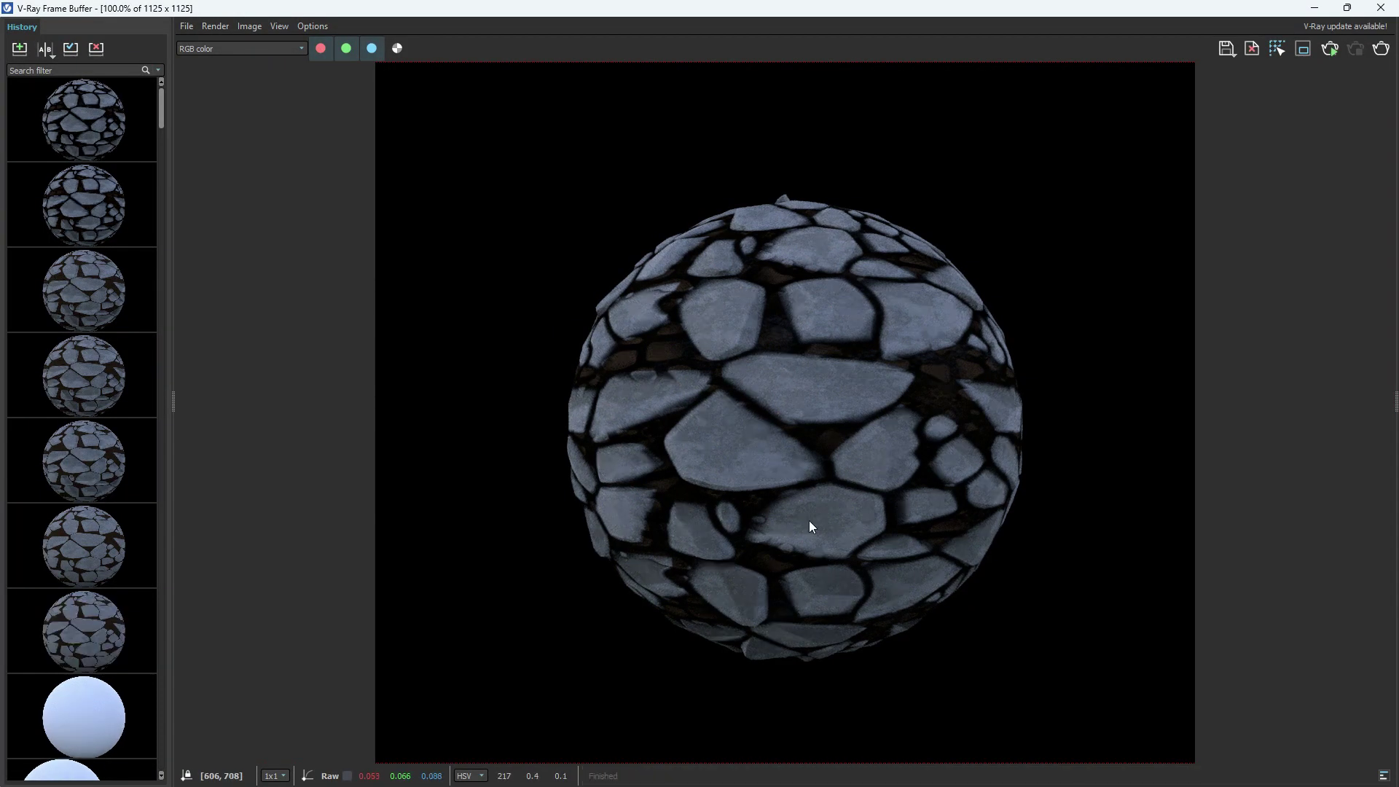
left_click(45, 49)
left_click(52, 128)
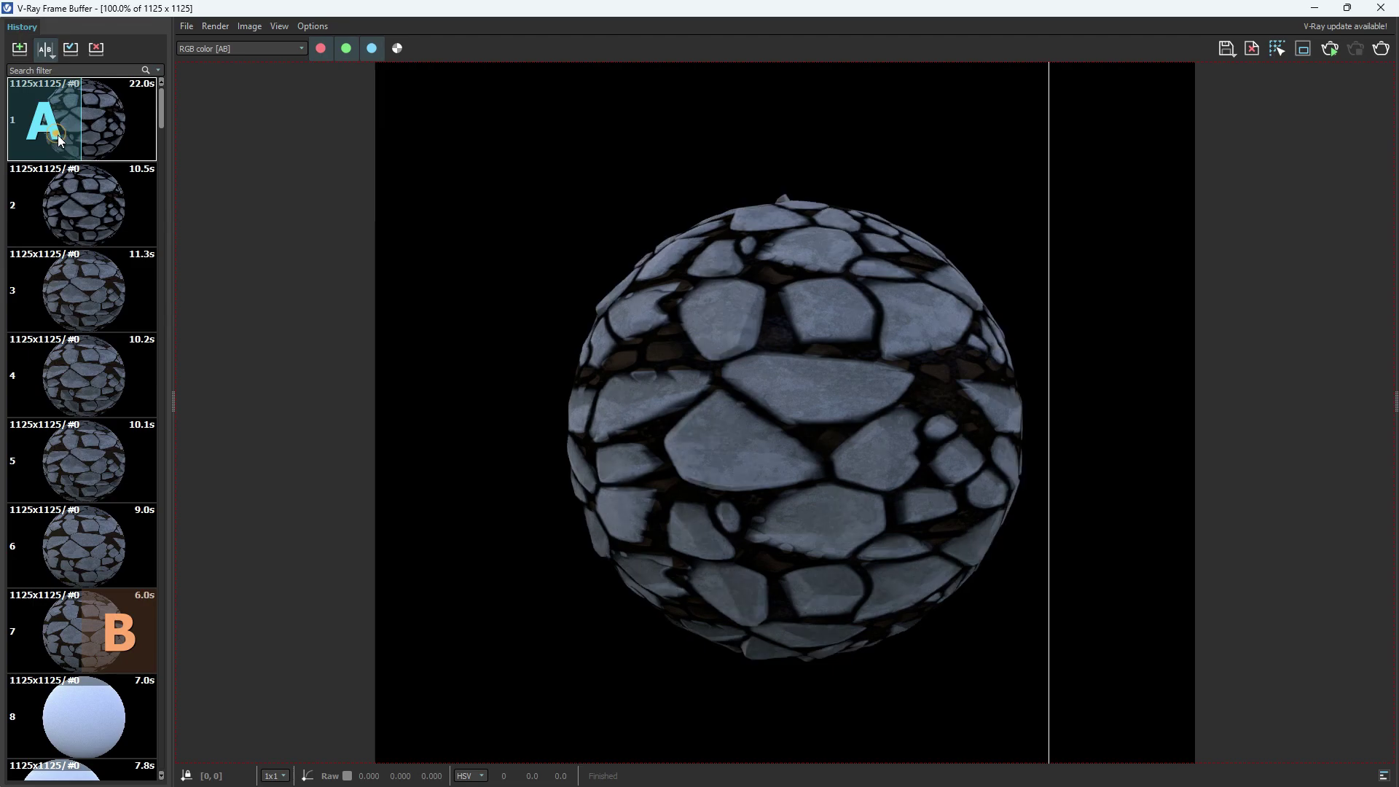
mouse_move(1047, 489)
left_mouse_down()
mouse_move(720, 495)
mouse_move(970, 530)
mouse_move(768, 546)
mouse_move(1017, 562)
mouse_move(1041, 583)
left_mouse_up()
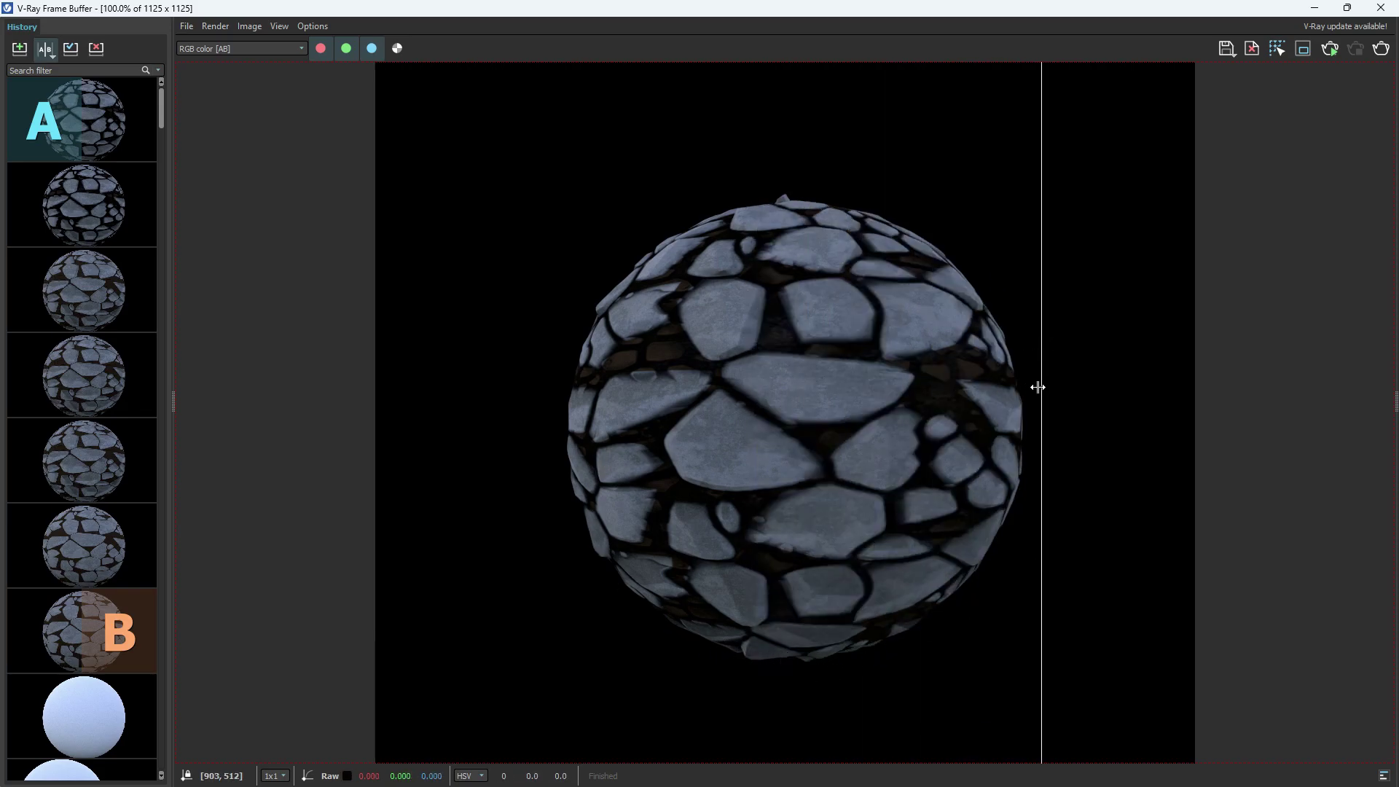
mouse_move(1037, 387)
left_mouse_down()
mouse_move(634, 397)
mouse_move(790, 397)
left_mouse_up()
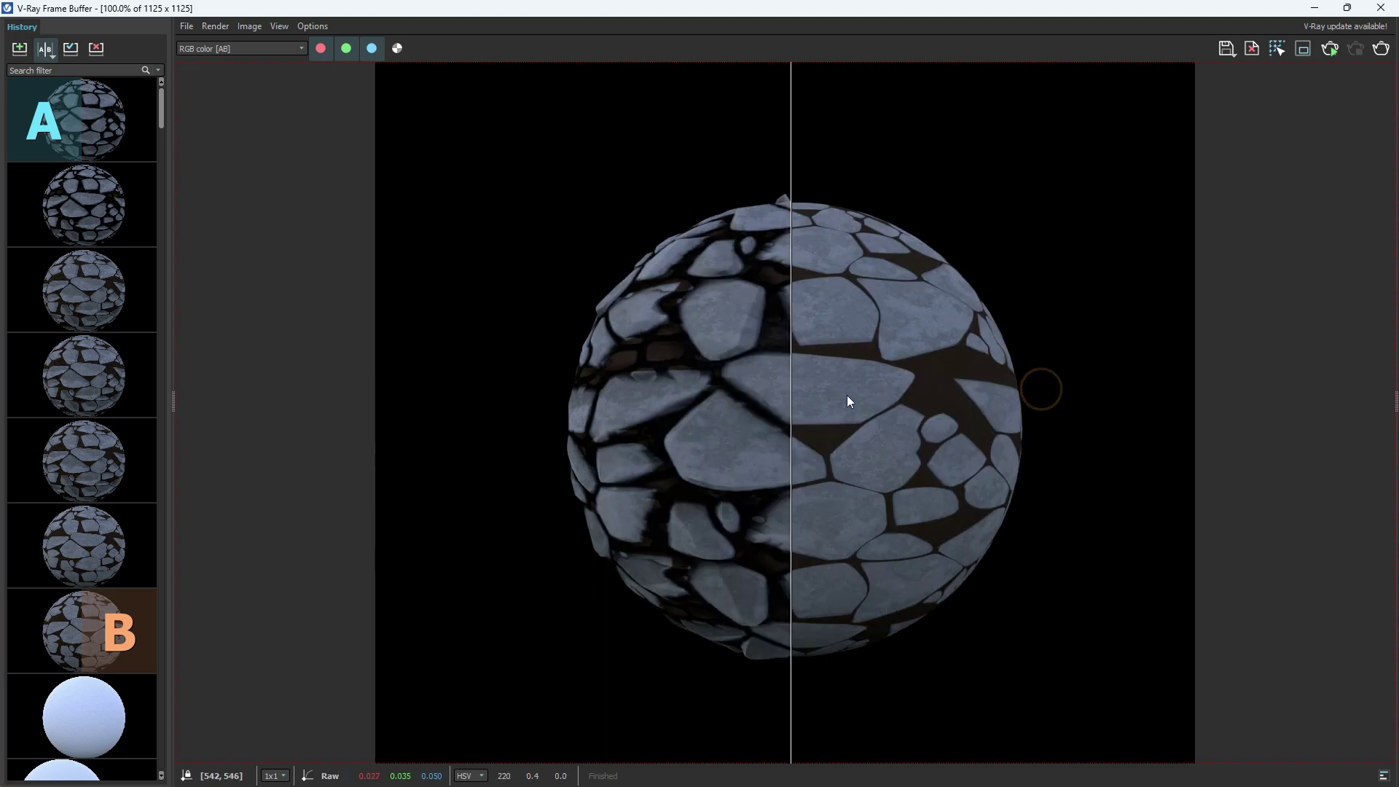
Step: Close the Frame Buffer and show the scene's materials list in the asset editor
left_click(1393, 391)
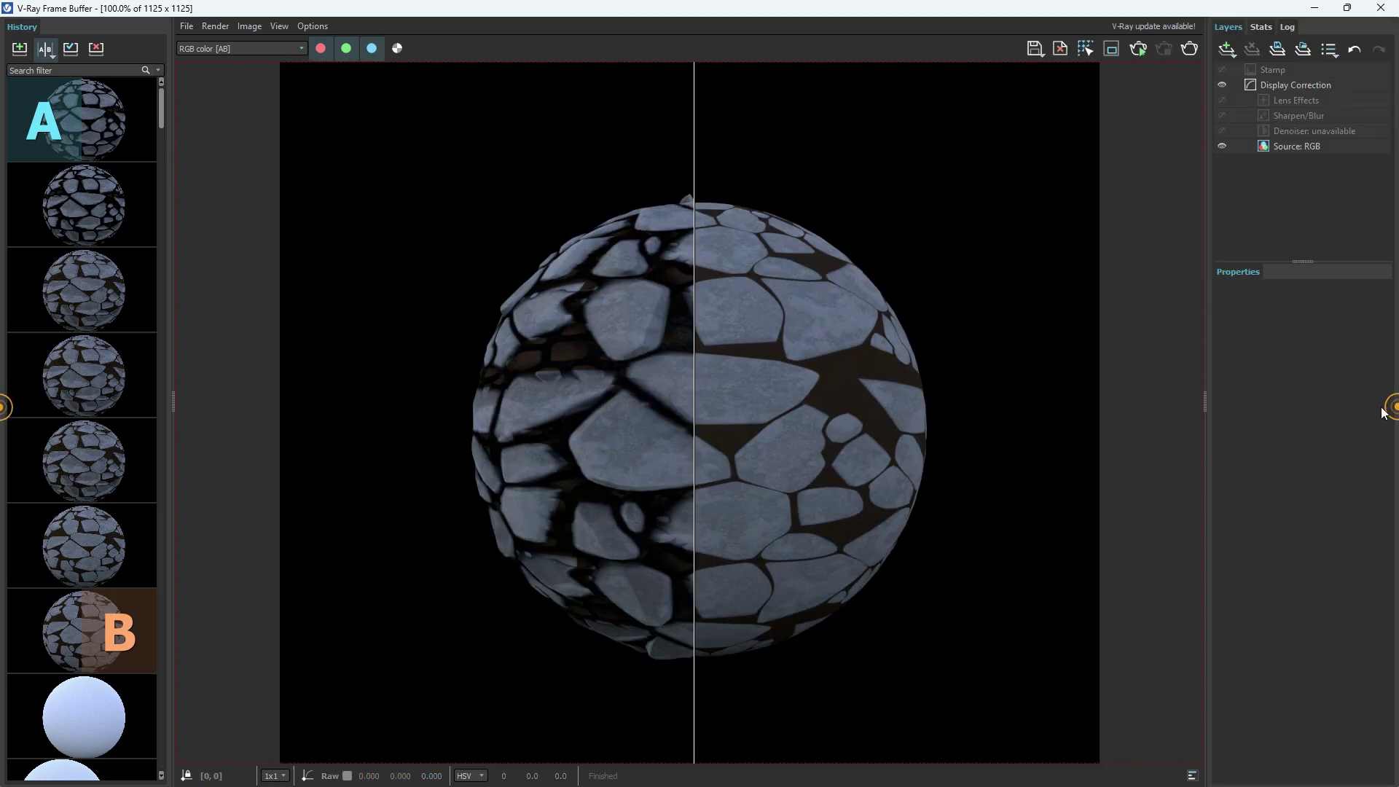
left_click(1379, 8)
left_click_drag(225, 187, 428, 187)
left_click(261, 214)
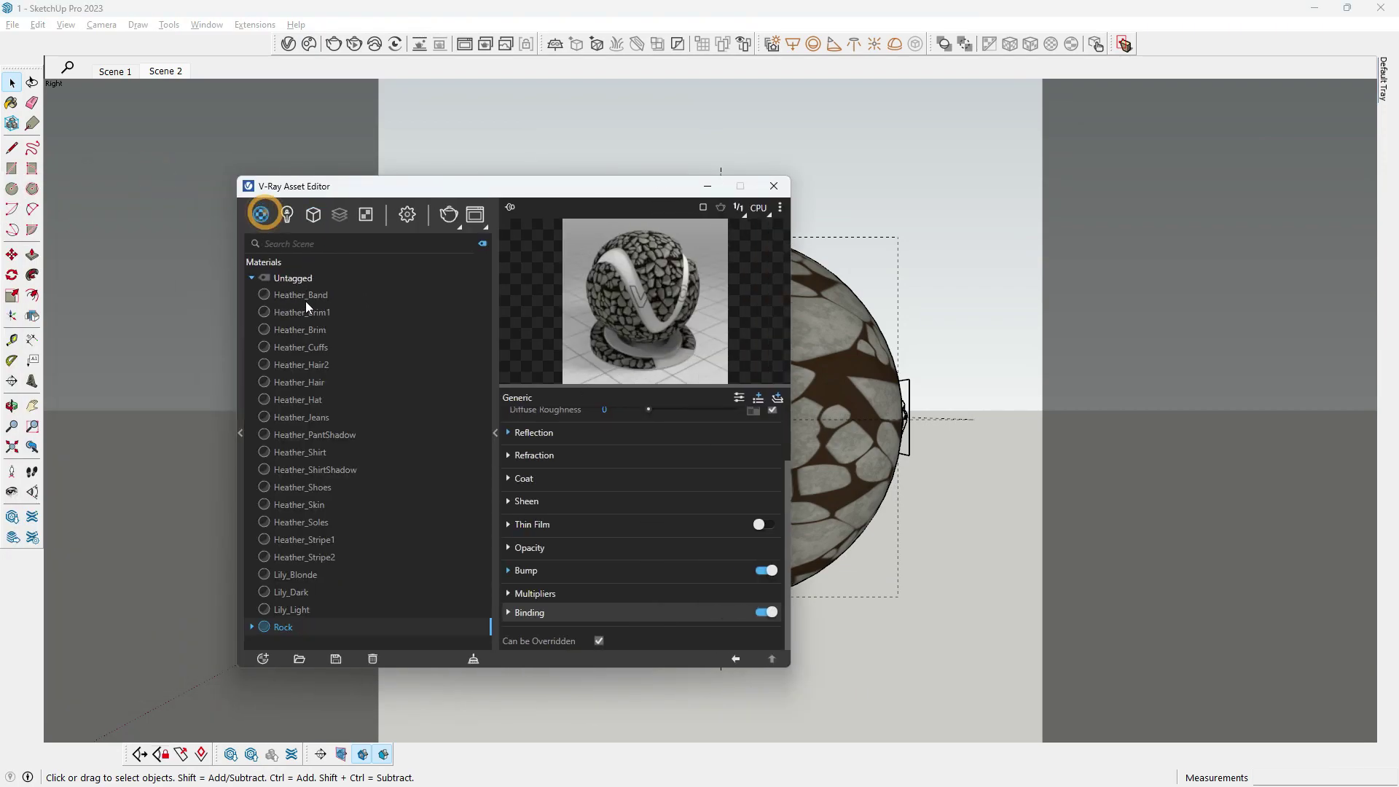
Step: Uncheck the Dome Light's Invisible option and compare the HDRI-background render against the black one
left_click(288, 214)
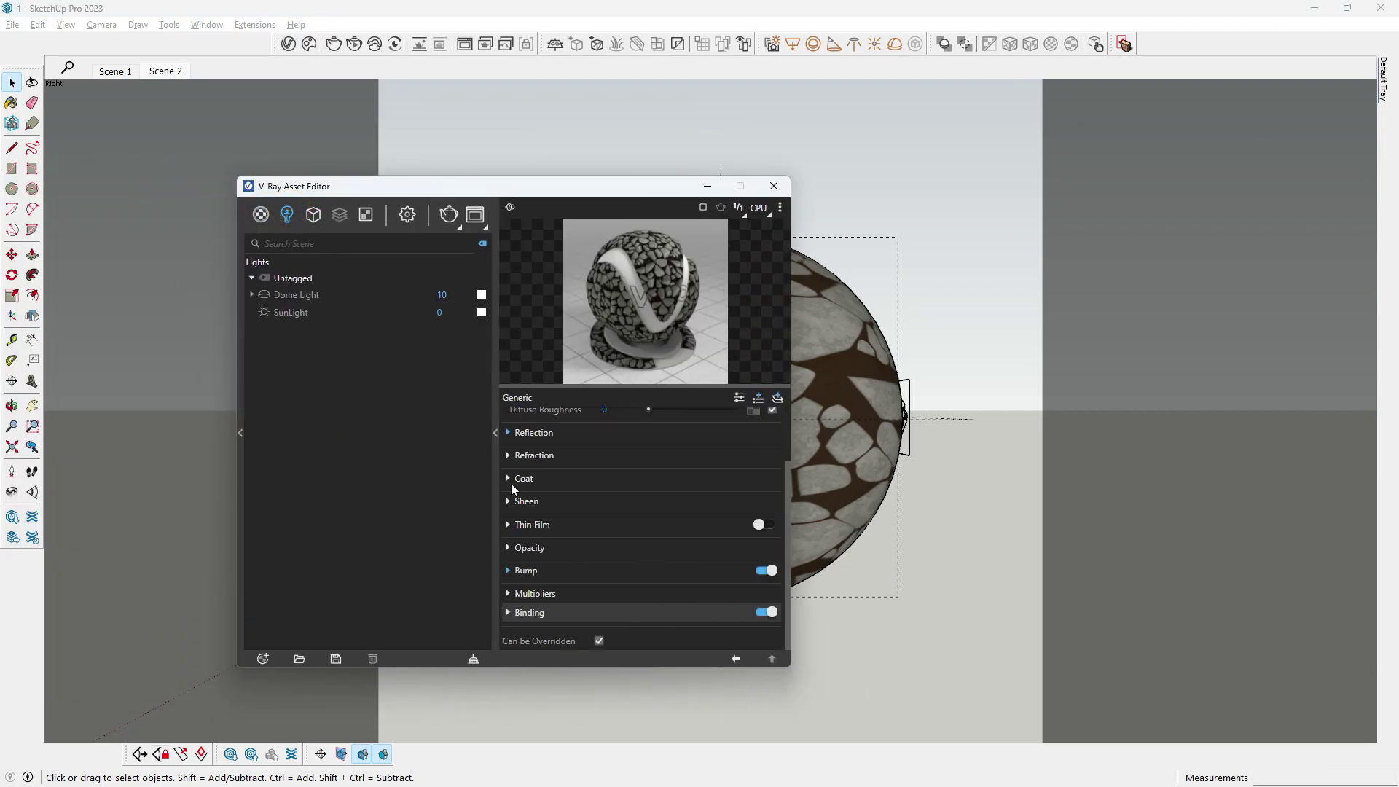
left_click(410, 293)
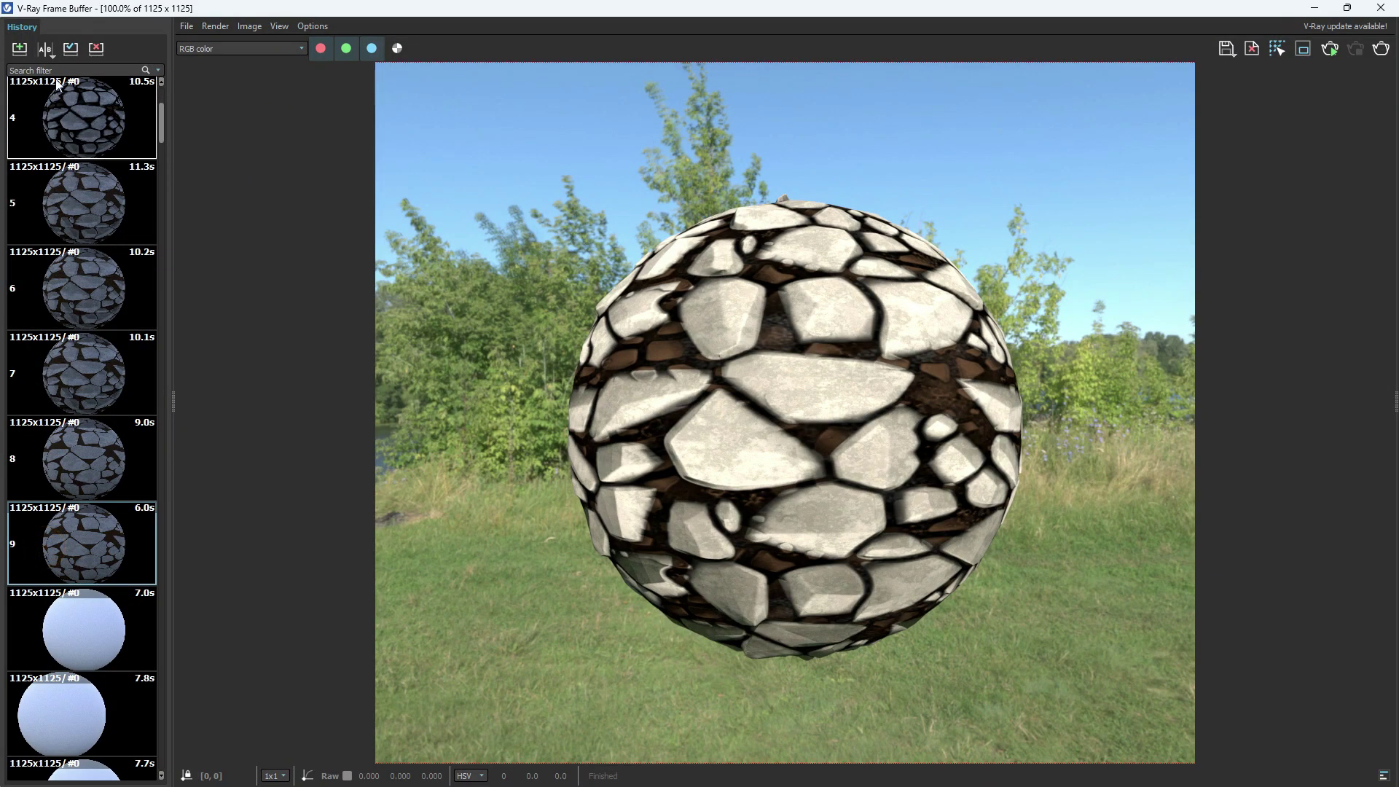
left_click(43, 519)
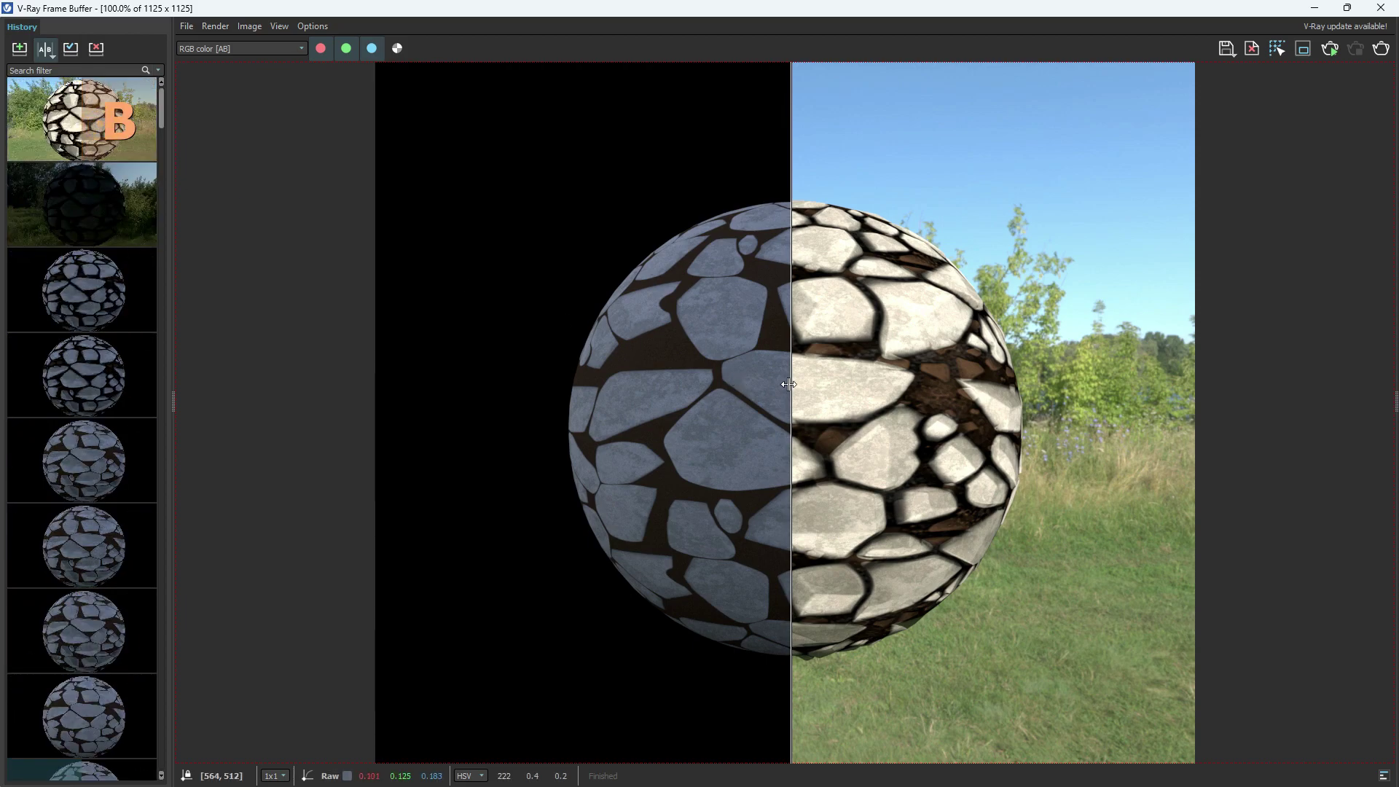
mouse_move(792, 386)
left_mouse_down()
mouse_move(490, 402)
mouse_move(639, 282)
left_mouse_up()
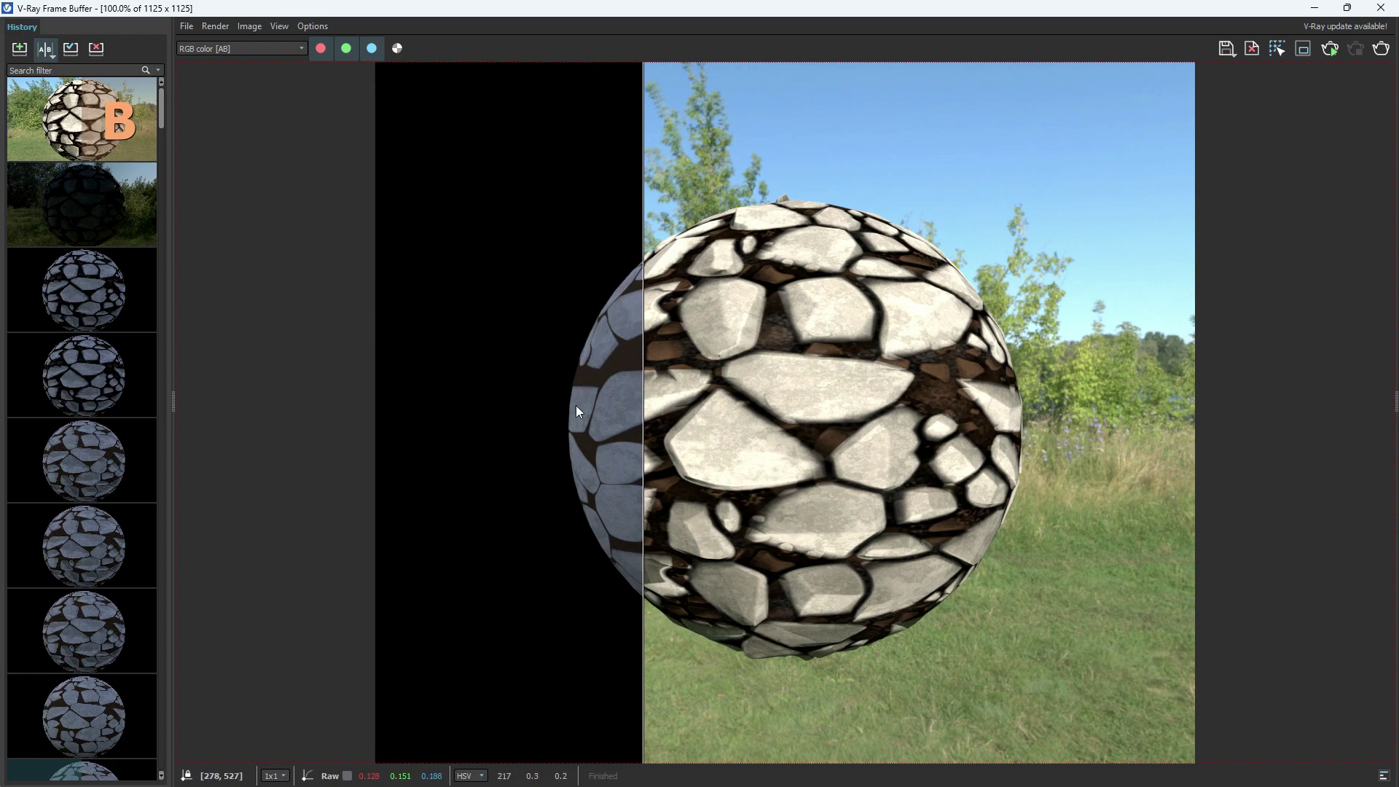
left_click_drag(642, 579, 555, 551)
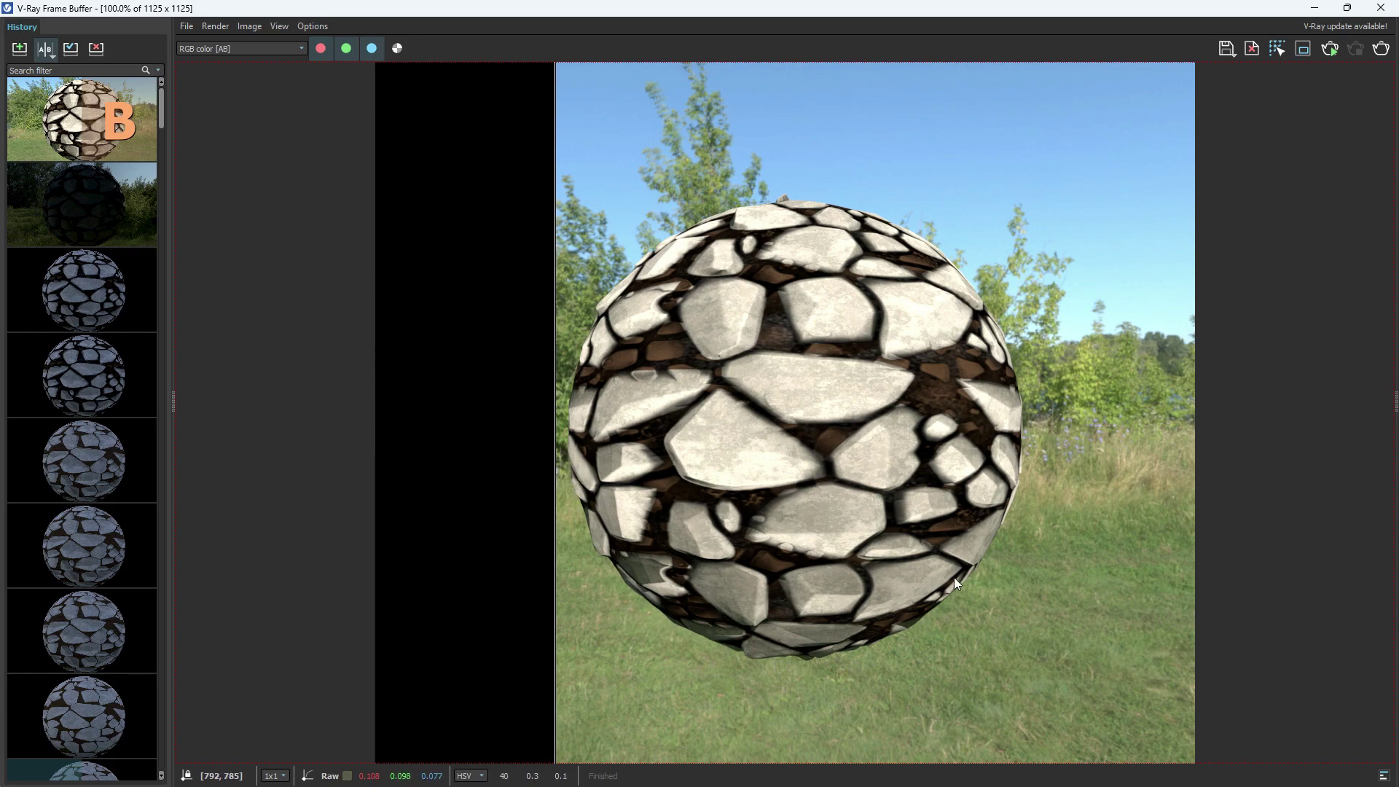
left_click_drag(555, 405, 372, 433)
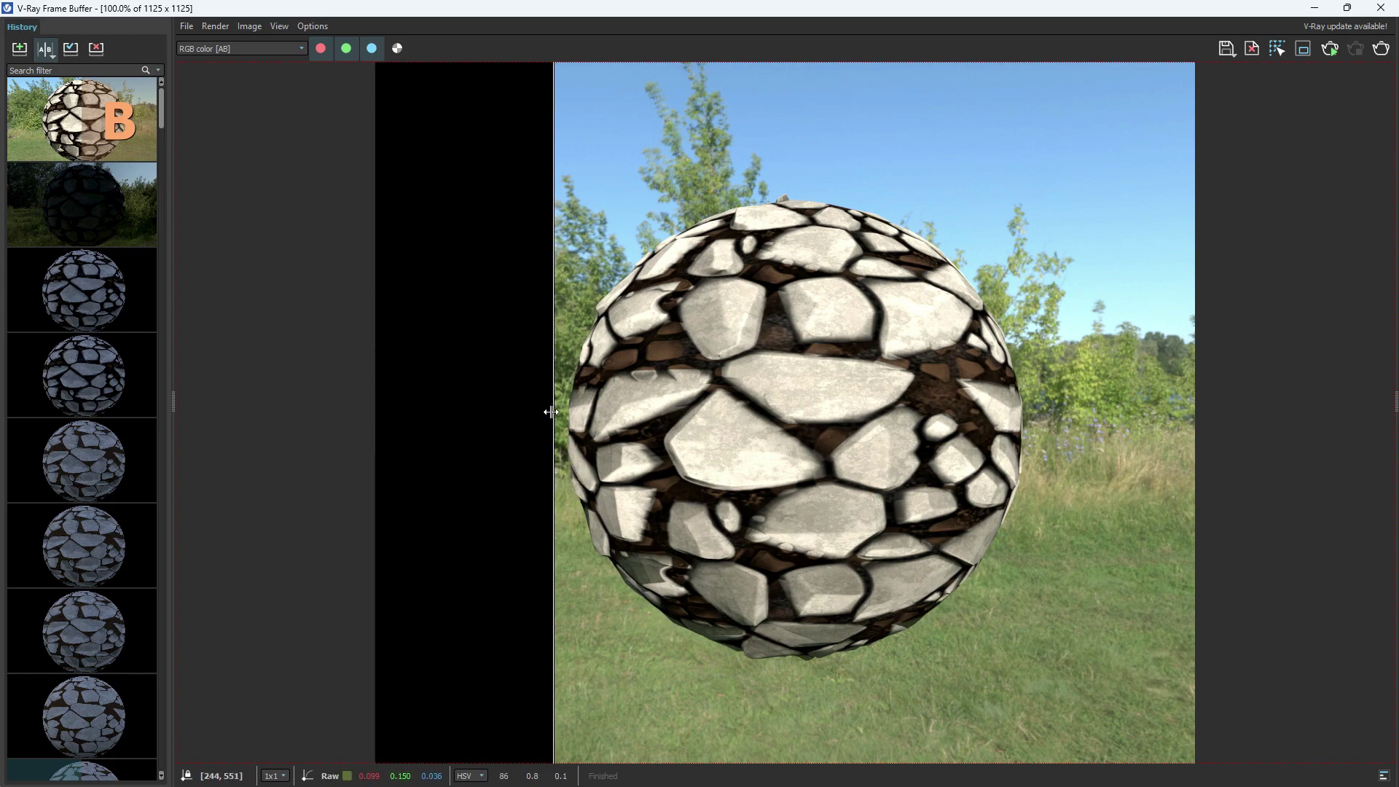